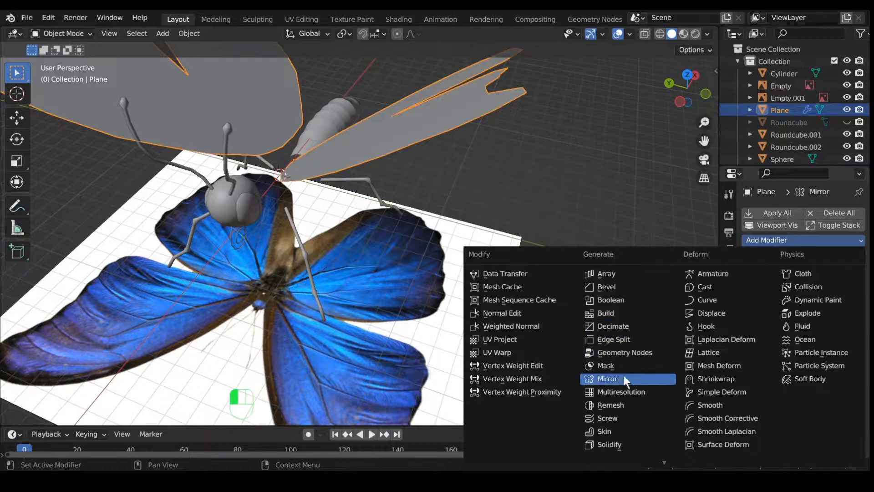
# Step: Add a Solidify modifier to the wing plane with 0.01 m thickness and offset -1
pyautogui.click(623, 442)
pyautogui.moveTo(610, 273); pyautogui.dragTo(587, 284, button='middle')
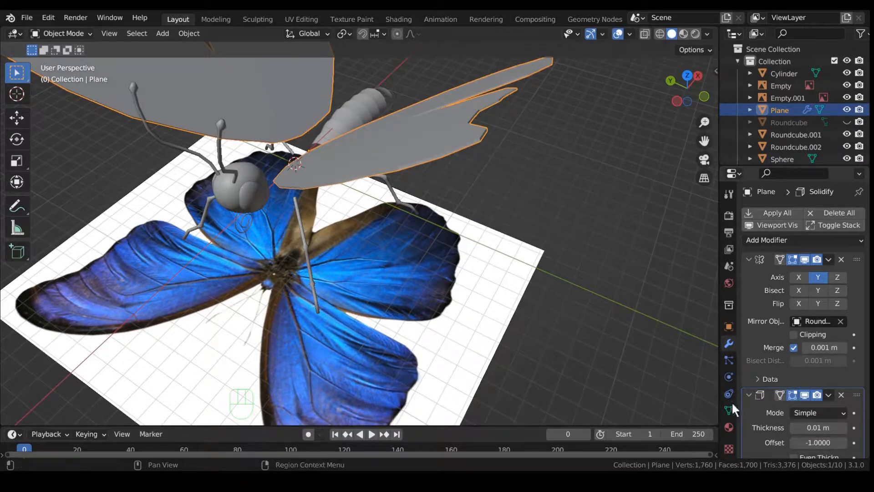
pyautogui.scroll(-5, 765, 412)
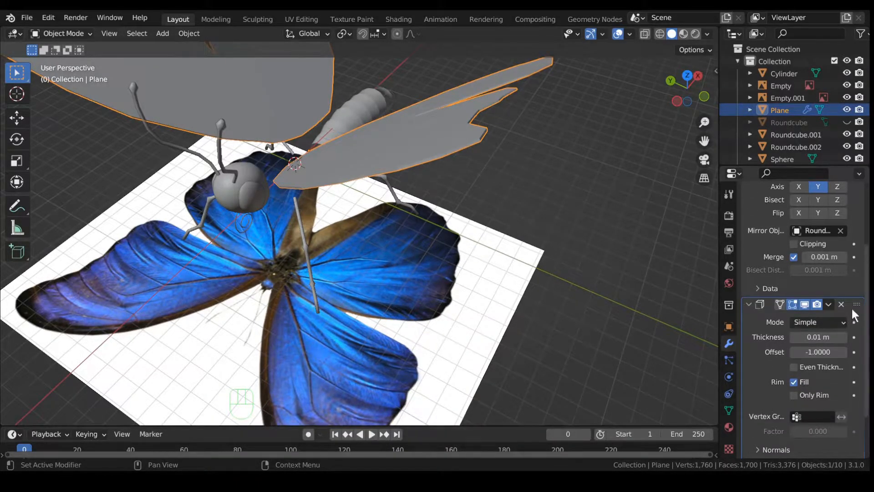
pyautogui.scroll(-6, 856, 308)
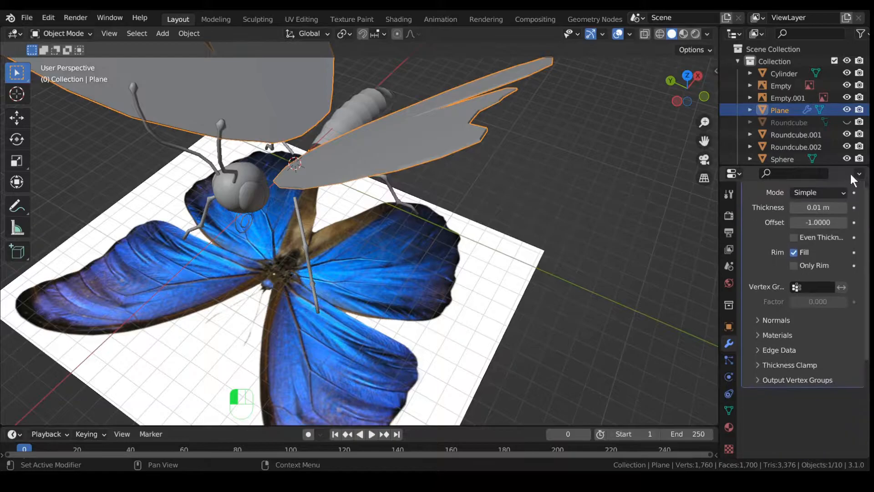
pyautogui.scroll(3, 850, 198)
pyautogui.scroll(-8, 808, 299)
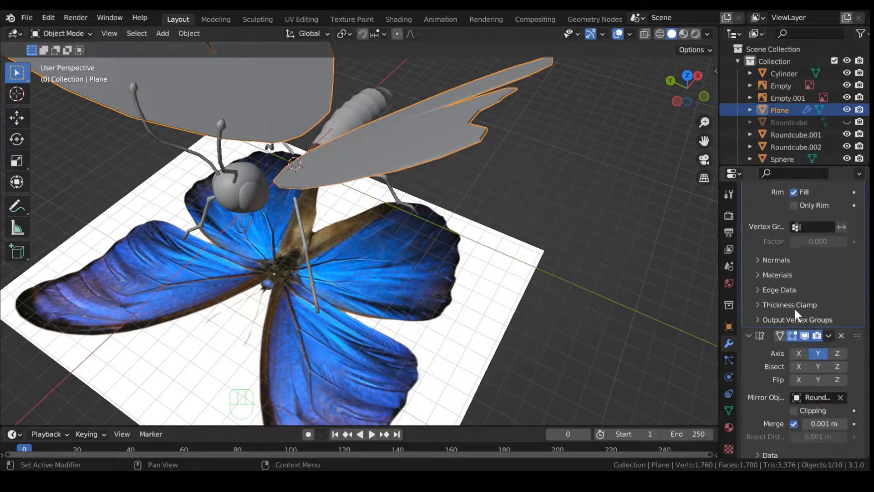
pyautogui.scroll(6, 792, 354)
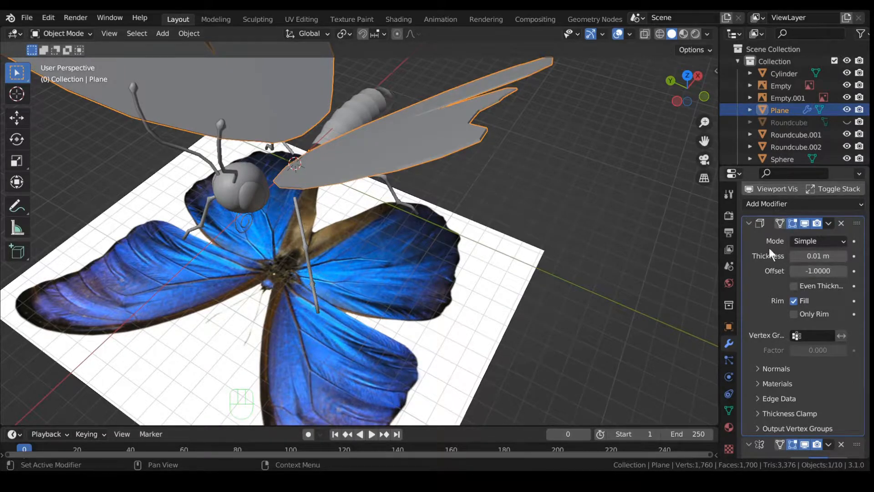
pyautogui.scroll(-5, 801, 364)
pyautogui.scroll(6, 782, 352)
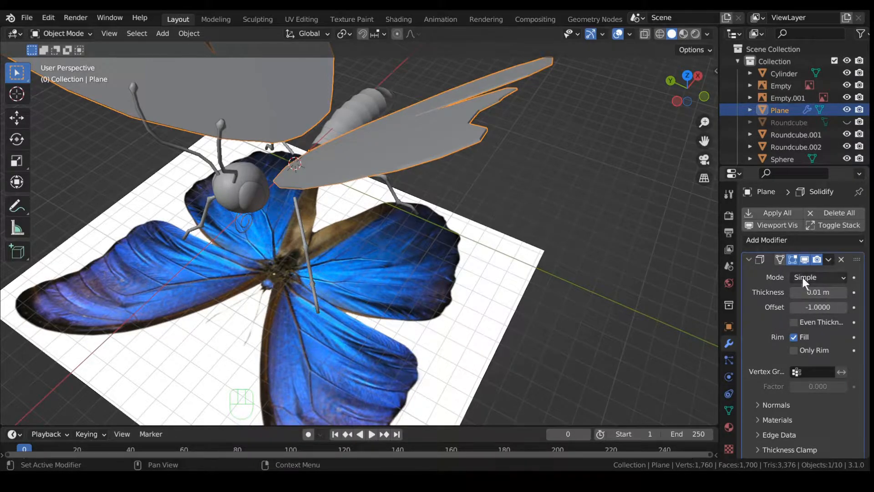
# Step: Apply the Solidify modifier to make the wing thickness permanent
pyautogui.click(828, 260)
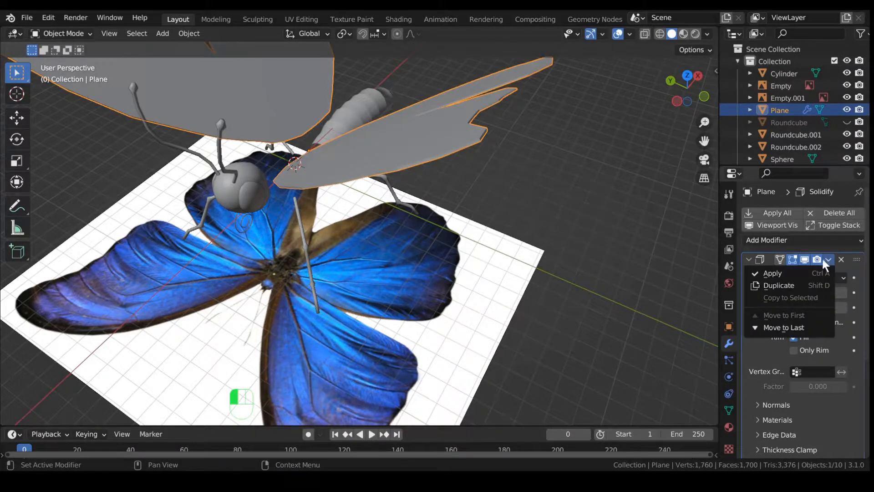
pyautogui.click(799, 272)
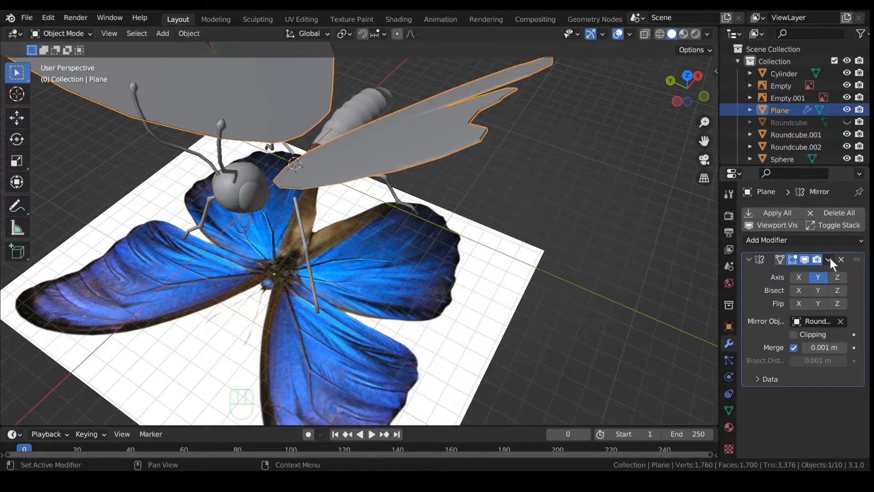
pyautogui.scroll(-2, 498, 182)
# Step: In Edit Mode, mark a wing edge as a UV seam
pyautogui.press('Tab')
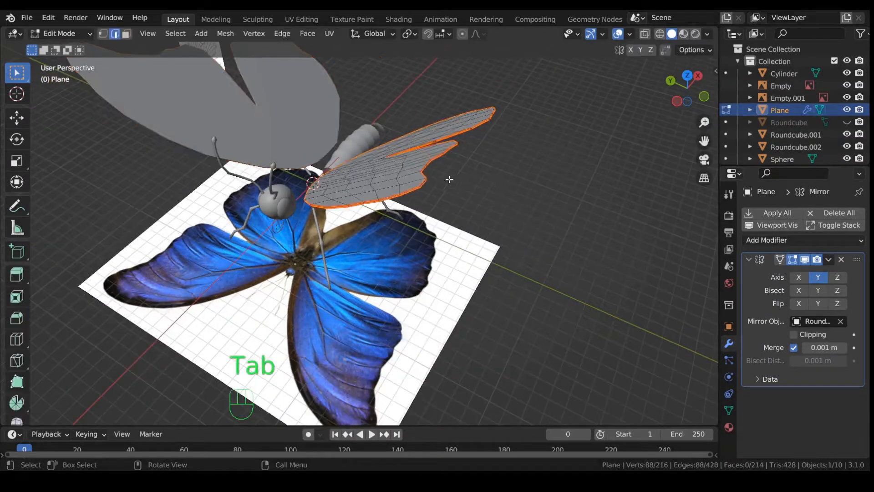
pyautogui.moveTo(357, 175); pyautogui.dragTo(458, 208, button='middle')
pyautogui.moveTo(424, 152); pyautogui.dragTo(438, 162, button='middle')
pyautogui.moveTo(550, 224); pyautogui.dragTo(453, 193, button='middle')
pyautogui.scroll(2, 473, 184)
pyautogui.scroll(1, 460, 189)
pyautogui.keyDown('shift'); pyautogui.moveTo(499, 167); pyautogui.dragTo(433, 209, button='middle'); pyautogui.keyUp('shift')
pyautogui.click(495, 140)
pyautogui.rightClick(506, 140)
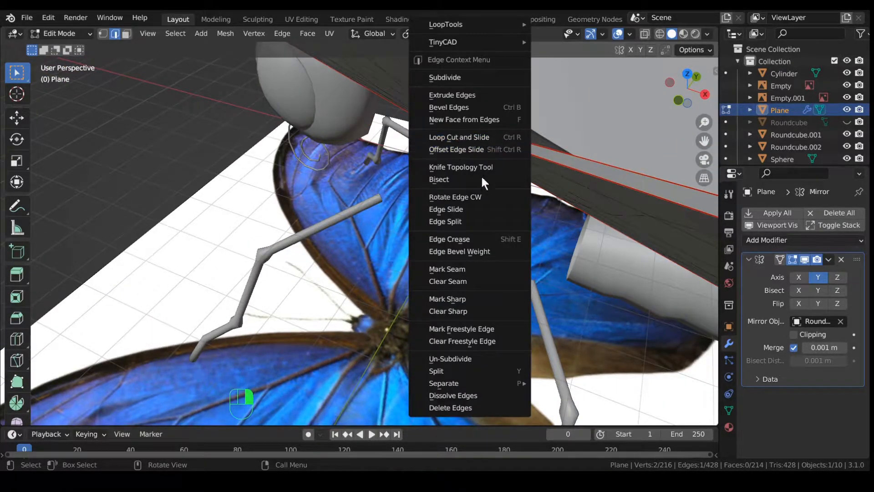
pyautogui.click(470, 269)
# Step: Mark a second wing edge as a UV seam and return to Object Mode
pyautogui.moveTo(448, 228); pyautogui.dragTo(176, 142, button='middle')
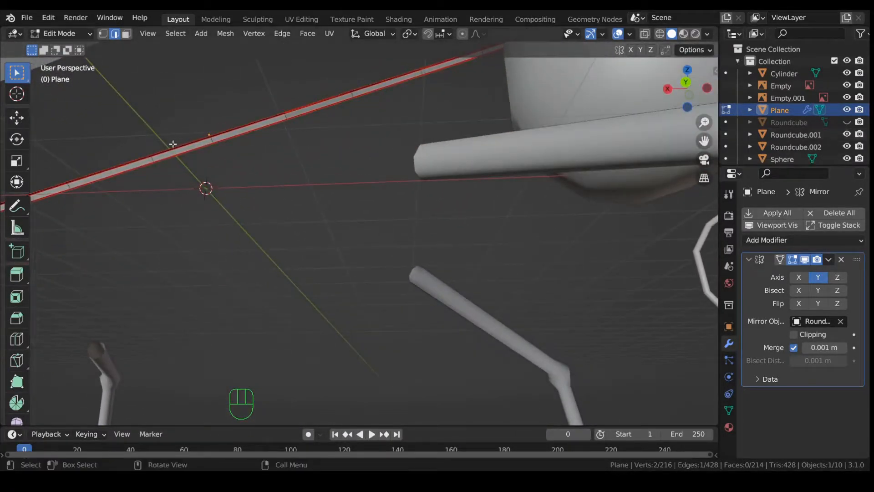
pyautogui.rightClick(226, 193)
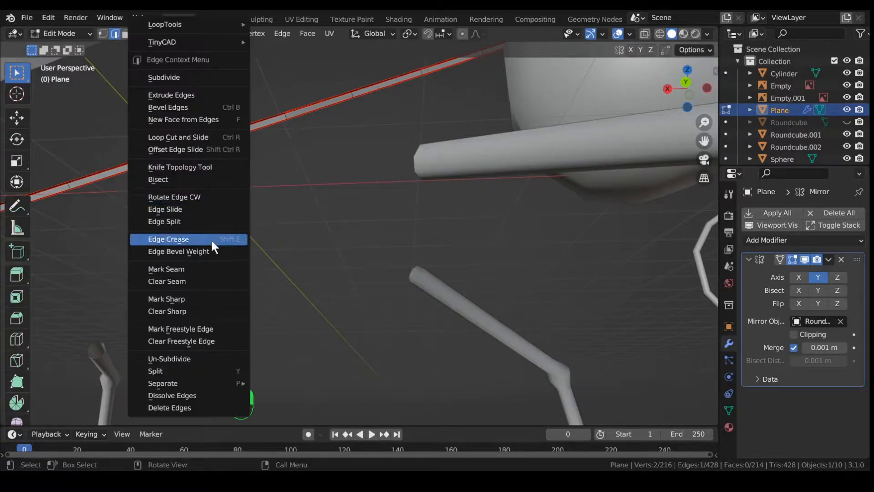
pyautogui.click(211, 269)
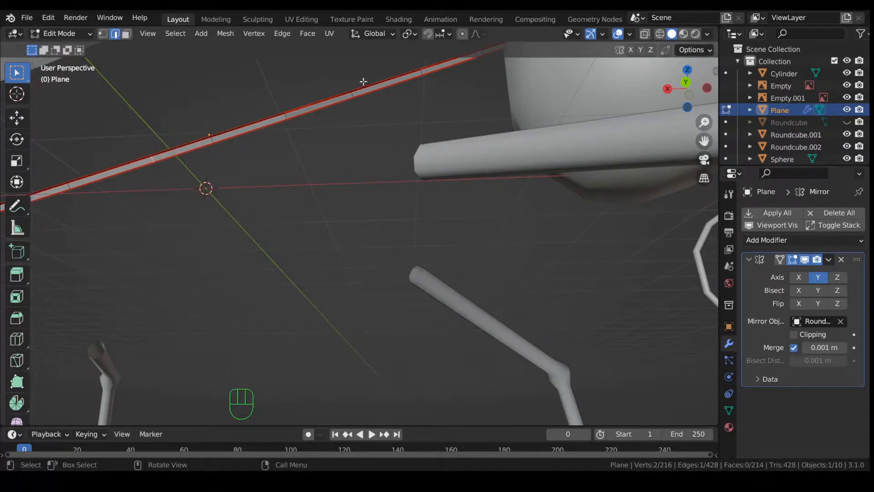
pyautogui.moveTo(192, 149); pyautogui.dragTo(281, 206, button='middle')
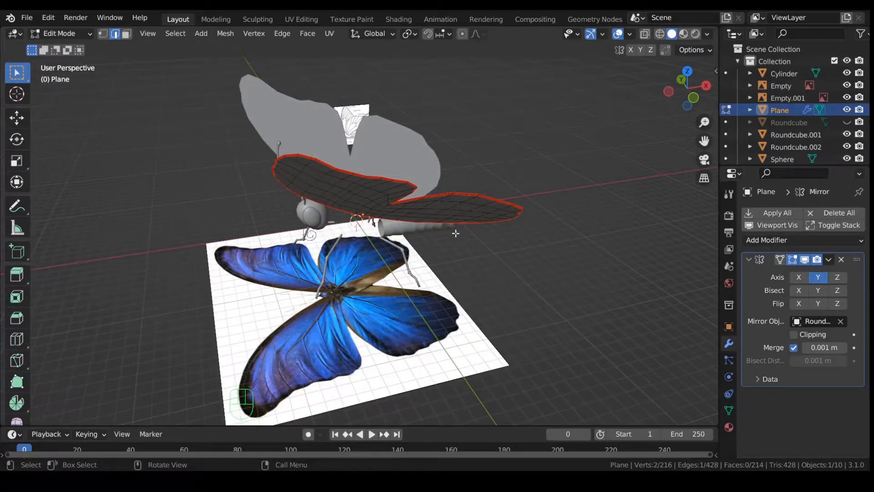
pyautogui.scroll(2, 502, 268)
pyautogui.scroll(-1, 527, 259)
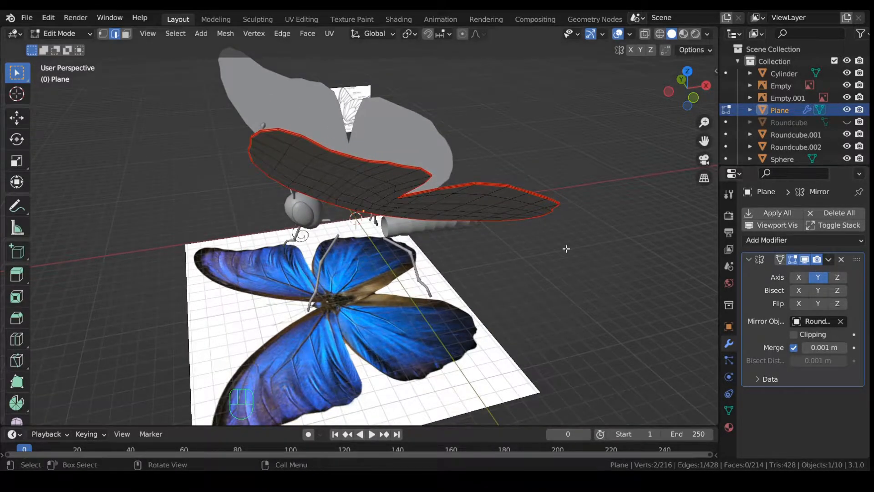
pyautogui.press('Tab')
pyautogui.click(828, 259)
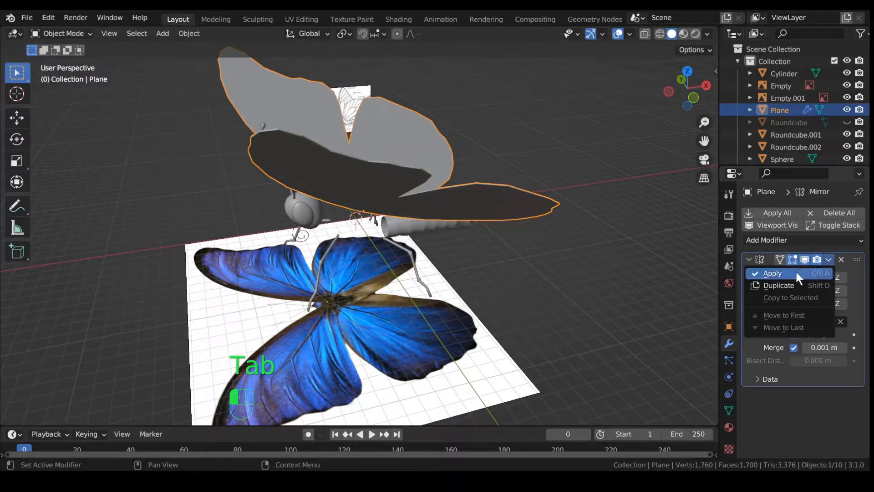
# Step: Apply the wing's Mirror modifier and unhide the body with Alt+H
pyautogui.click(795, 269)
pyautogui.moveTo(374, 202); pyautogui.dragTo(374, 206, button='middle')
pyautogui.press('Tab')
pyautogui.moveTo(264, 228); pyautogui.dragTo(315, 225, button='middle')
pyautogui.press('Tab')
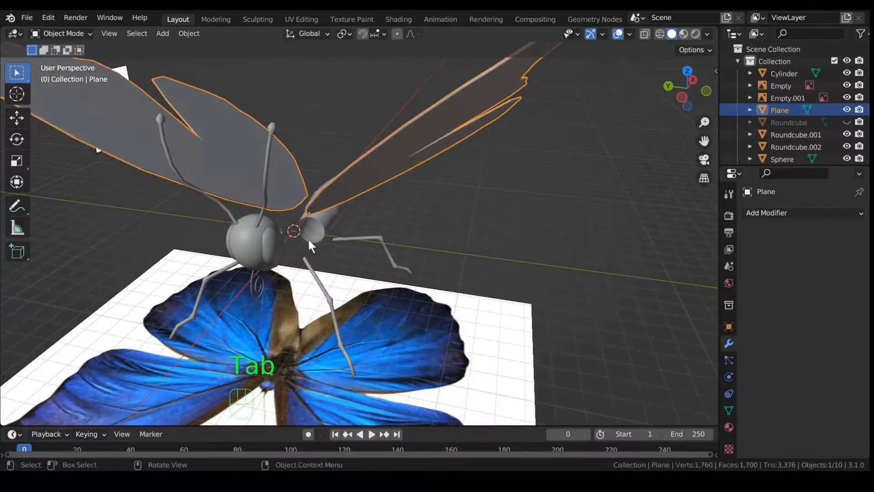
pyautogui.hotkey('alt', 'h')
pyautogui.moveTo(356, 266); pyautogui.dragTo(322, 272, button='middle')
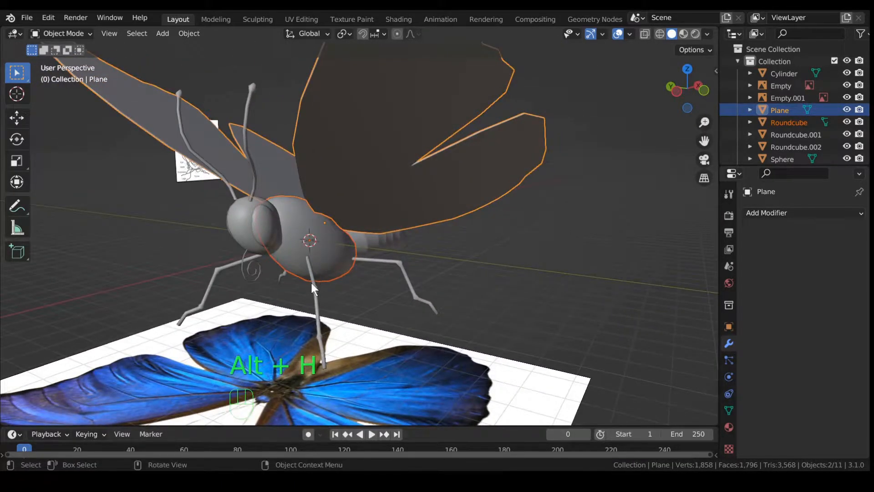
# Step: Apply the Mirror modifiers on both leg objects, Roundcube.001 and Roundcube.002
pyautogui.click(311, 283)
pyautogui.click(828, 259)
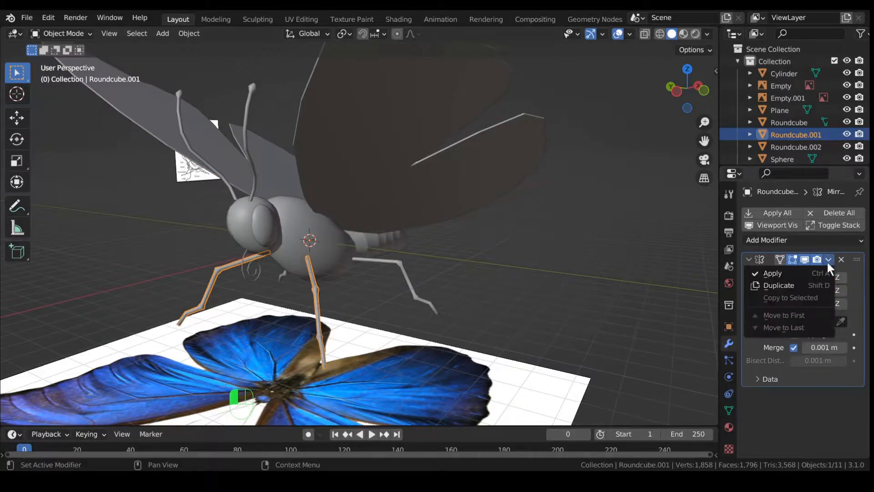
pyautogui.click(818, 273)
pyautogui.click(407, 272)
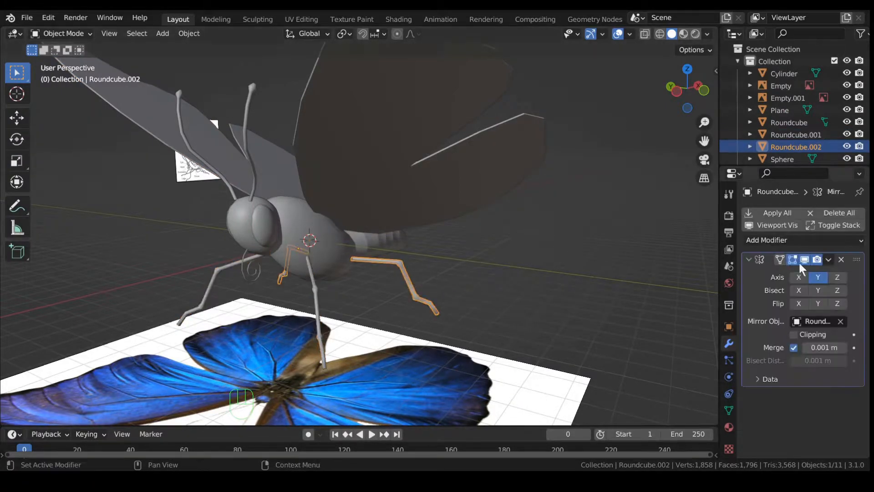
pyautogui.click(828, 259)
pyautogui.click(796, 274)
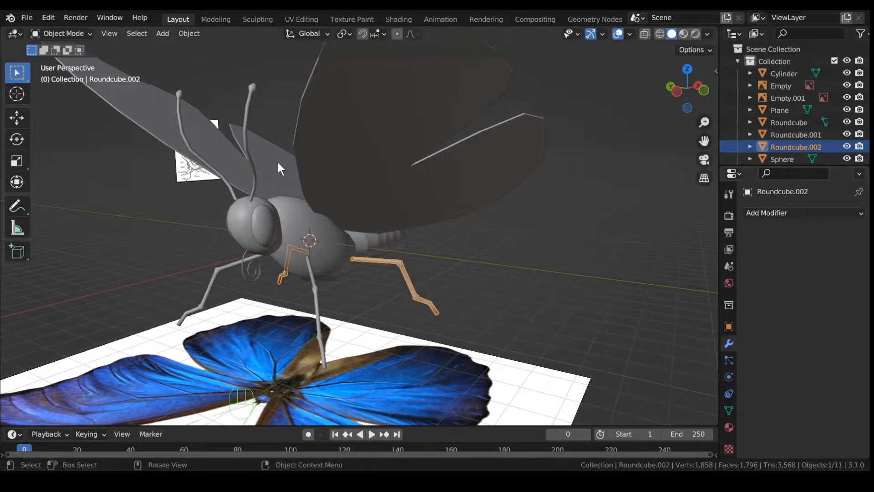
# Step: Apply the Mirror modifiers on the antennae and the eyes
pyautogui.click(248, 115)
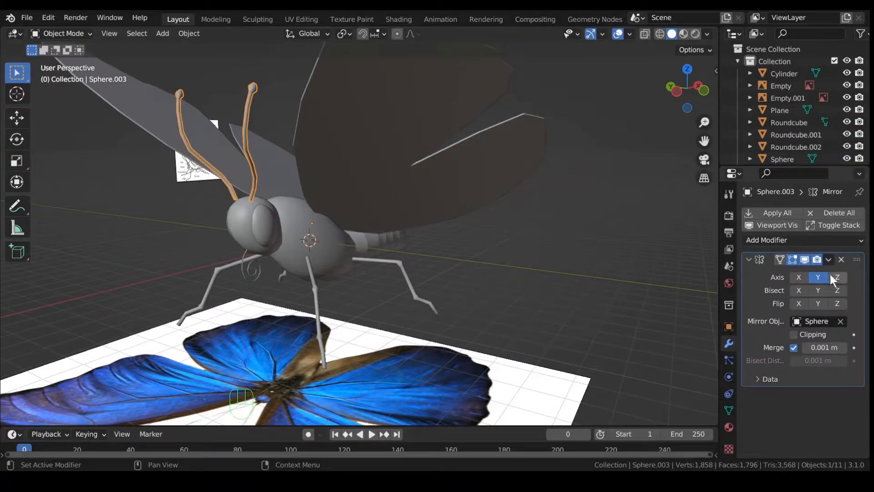
pyautogui.click(827, 257)
pyautogui.click(809, 268)
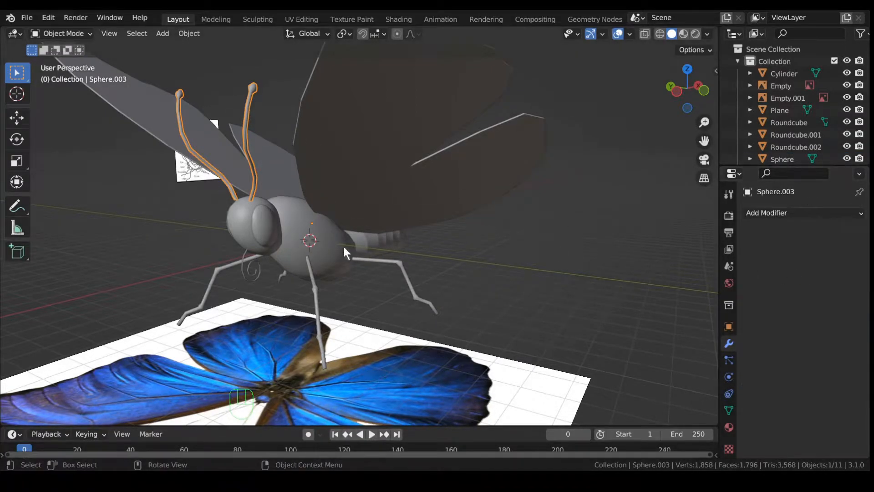
pyautogui.click(270, 225)
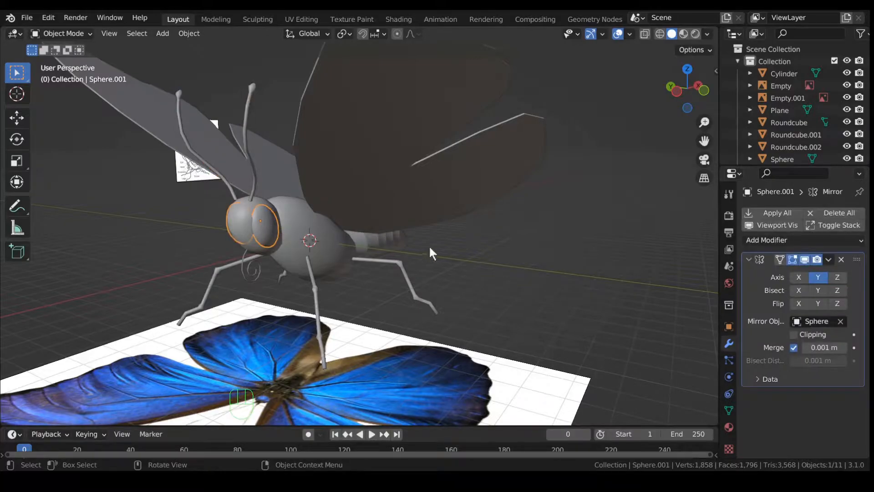
pyautogui.click(827, 259)
pyautogui.click(799, 269)
pyautogui.moveTo(282, 262); pyautogui.dragTo(263, 256, button='middle')
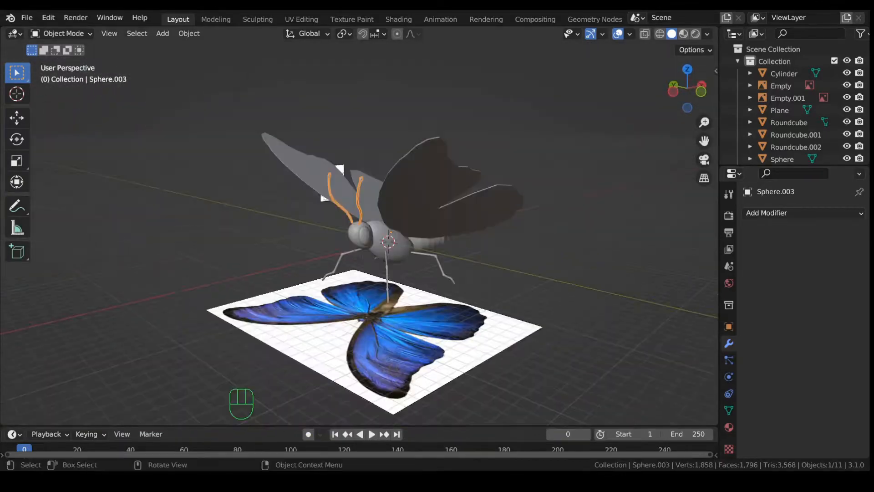
# Step: Lower the antennae 0.14326 m along Z onto the head
pyautogui.moveTo(483, 266); pyautogui.dragTo(392, 244, button='middle')
pyautogui.scroll(2, 466, 267)
pyautogui.scroll(4, 392, 245)
pyautogui.moveTo(314, 172); pyautogui.dragTo(395, 193, button='middle')
pyautogui.press('g')
pyautogui.press('z')
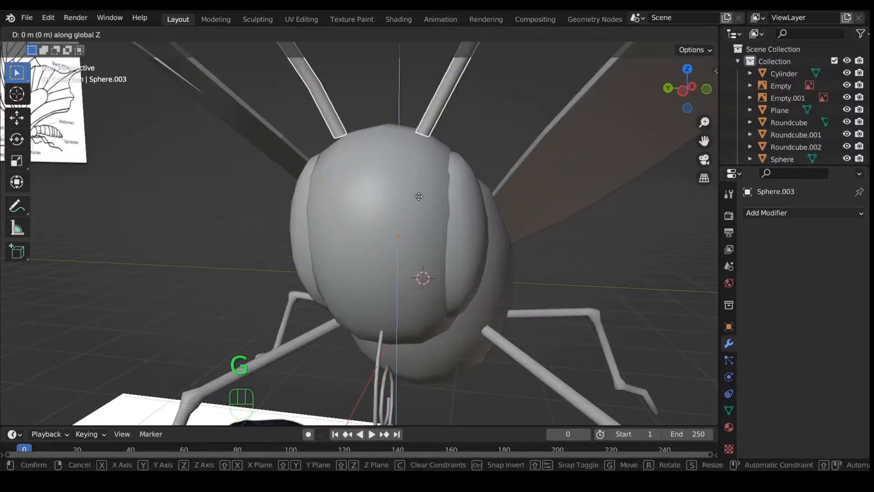
pyautogui.click(431, 210)
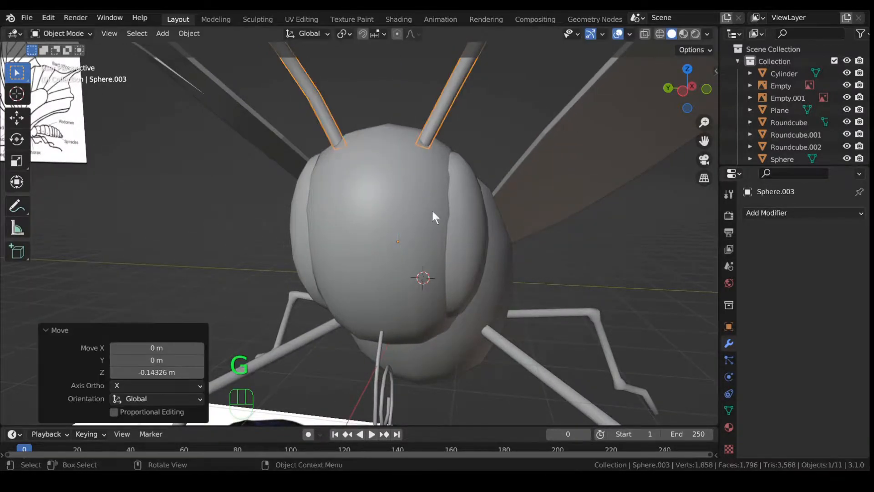
# Step: Select the Roundcube.001 and Roundcube.002 leg objects
pyautogui.moveTo(431, 215); pyautogui.dragTo(462, 251, button='middle')
pyautogui.keyDown('shift'); pyautogui.moveTo(491, 278); pyautogui.dragTo(420, 305, button='middle'); pyautogui.keyUp('shift')
pyautogui.click(470, 235)
pyautogui.scroll(5, 421, 306)
pyautogui.keyDown('shift'); pyautogui.moveTo(593, 324); pyautogui.dragTo(231, 285, button='middle'); pyautogui.keyUp('shift')
pyautogui.click(548, 319)
# Step: In vertex Edit Mode with X-ray on, select the top vertex rings of both legs
pyautogui.click(231, 290)
pyautogui.press('Tab')
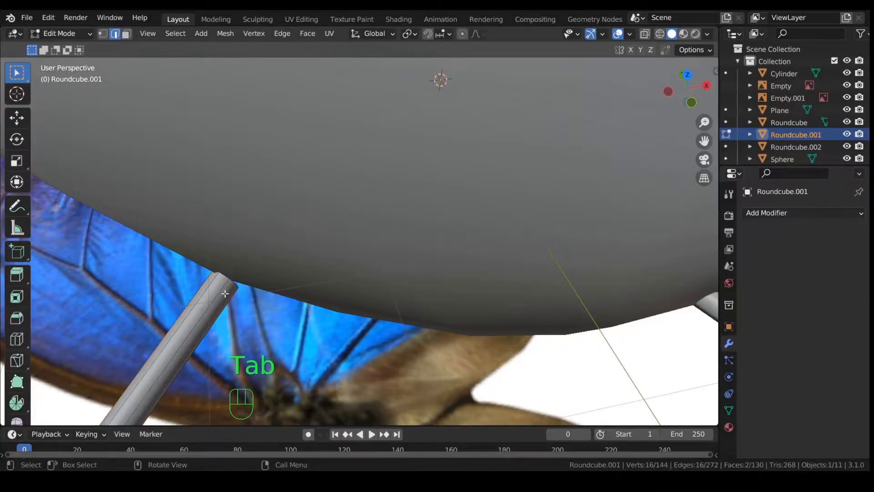
pyautogui.press('1')
pyautogui.moveTo(200, 240); pyautogui.dragTo(264, 302)
pyautogui.scroll(-2, 259, 293)
pyautogui.moveTo(289, 238); pyautogui.dragTo(499, 258, button='middle')
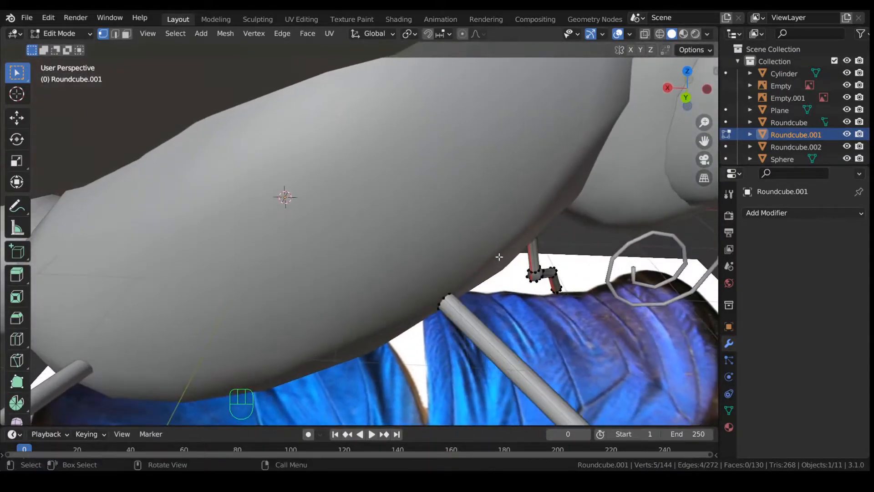
pyautogui.hotkey('alt', 'z')
pyautogui.moveTo(430, 285); pyautogui.dragTo(454, 317)
pyautogui.moveTo(453, 317); pyautogui.dragTo(297, 193, button='middle')
pyautogui.keyDown('shift'); pyautogui.moveTo(285, 179); pyautogui.dragTo(334, 226); pyautogui.keyUp('shift')
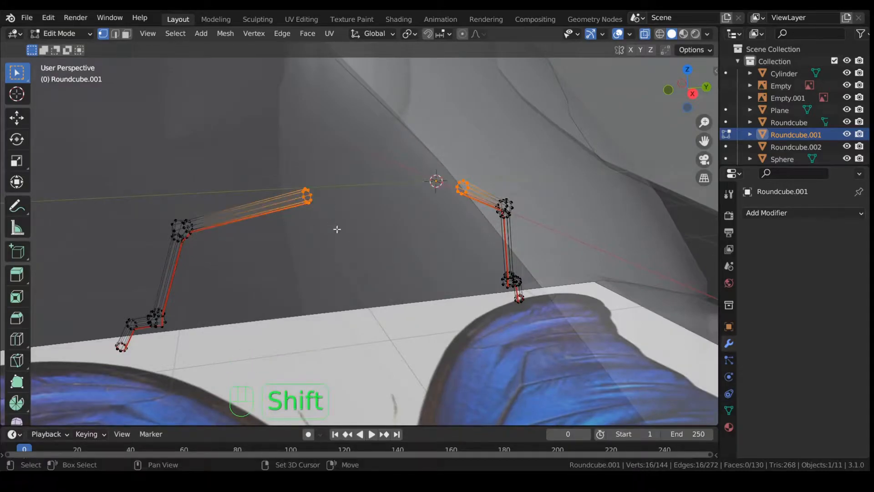
pyautogui.moveTo(457, 256); pyautogui.dragTo(367, 290, button='middle')
pyautogui.scroll(-5, 334, 288)
pyautogui.scroll(7, 367, 292)
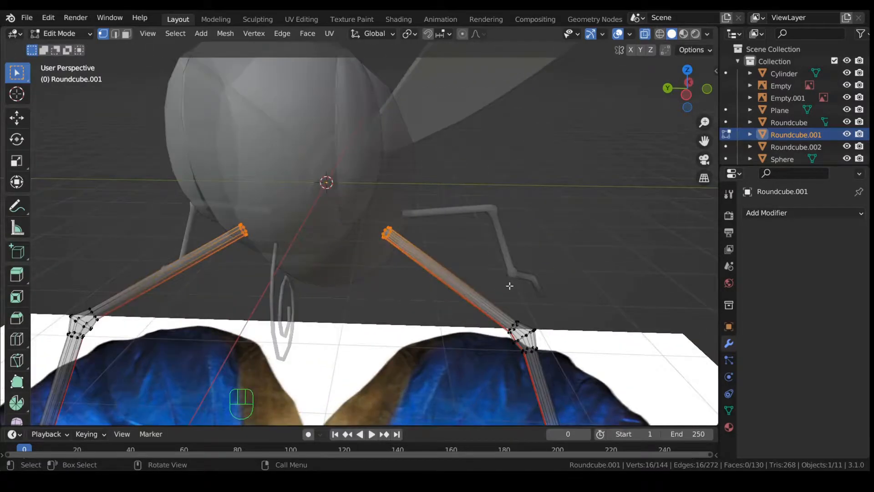
# Step: Scale the selected leg rings to 0.924 along Y
pyautogui.press('s')
pyautogui.press('y')
pyautogui.click(496, 280)
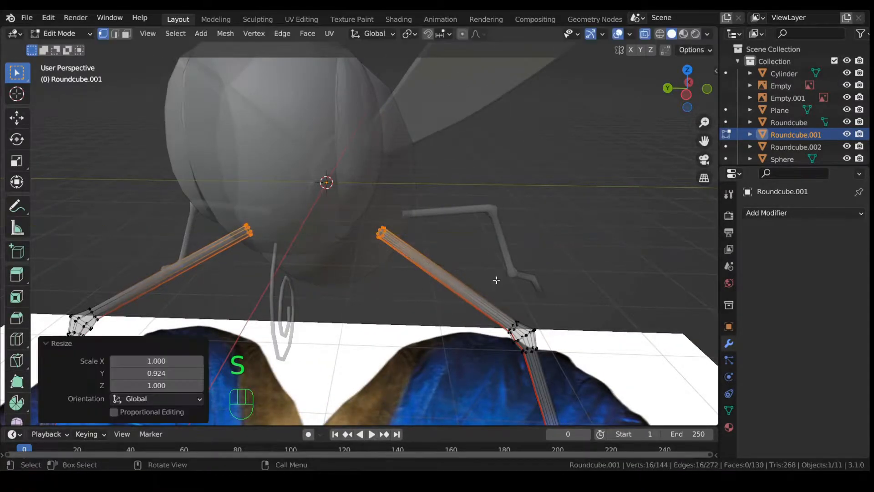
pyautogui.scroll(-4, 462, 274)
pyautogui.moveTo(455, 267); pyautogui.dragTo(501, 239, button='middle')
# Step: Return to Object Mode, turn X-ray off, and select the spiral proboscis
pyautogui.press('Tab')
pyautogui.hotkey('alt', 'z')
pyautogui.scroll(3, 292, 219)
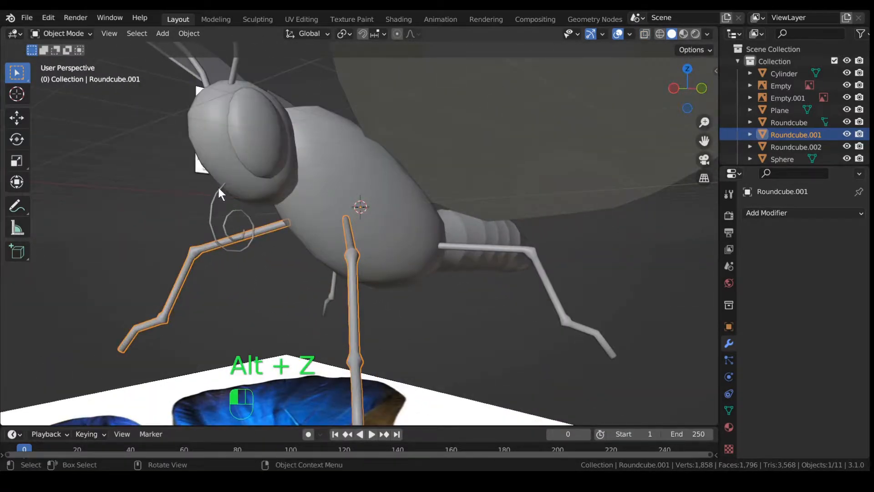
pyautogui.click(217, 193)
pyautogui.scroll(2, 297, 214)
# Step: Frame the spiral proboscis and raise it 0.025295 m along Z
pyautogui.press('KP_Decimal')
pyautogui.moveTo(302, 212); pyautogui.dragTo(411, 255, button='middle')
pyautogui.press('g')
pyautogui.press('z')
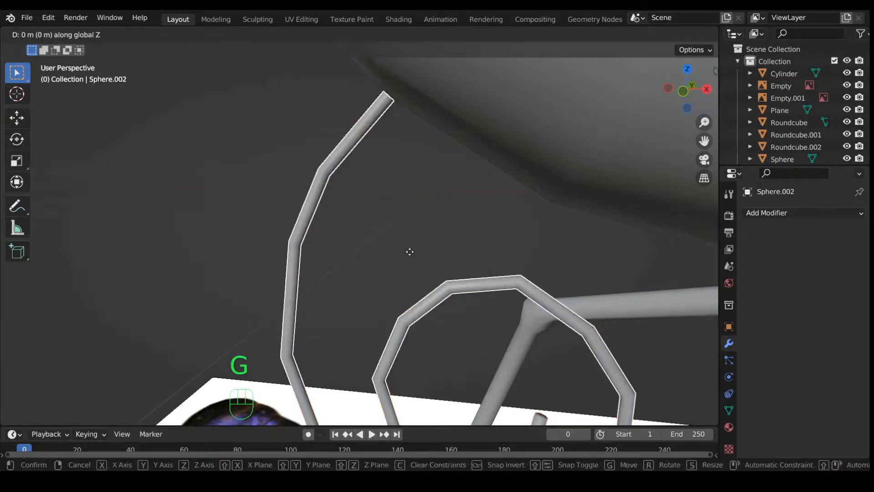
pyautogui.click(423, 224)
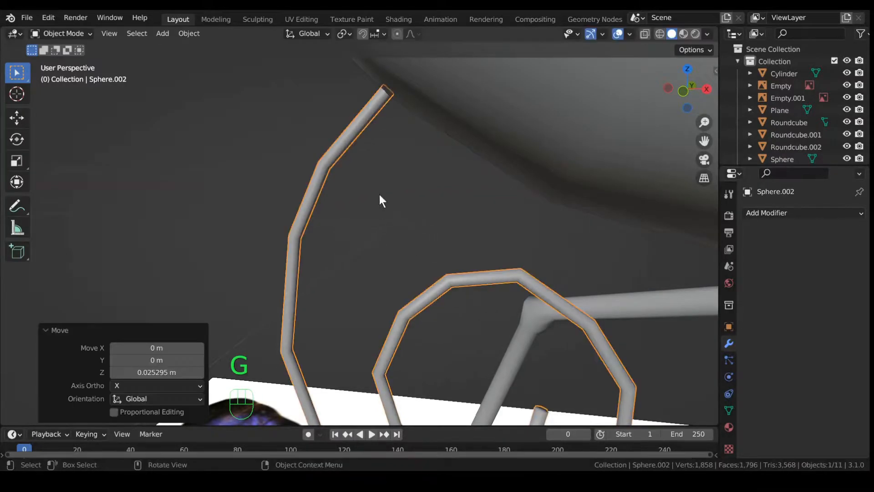
pyautogui.moveTo(389, 84); pyautogui.dragTo(537, 201, button='middle')
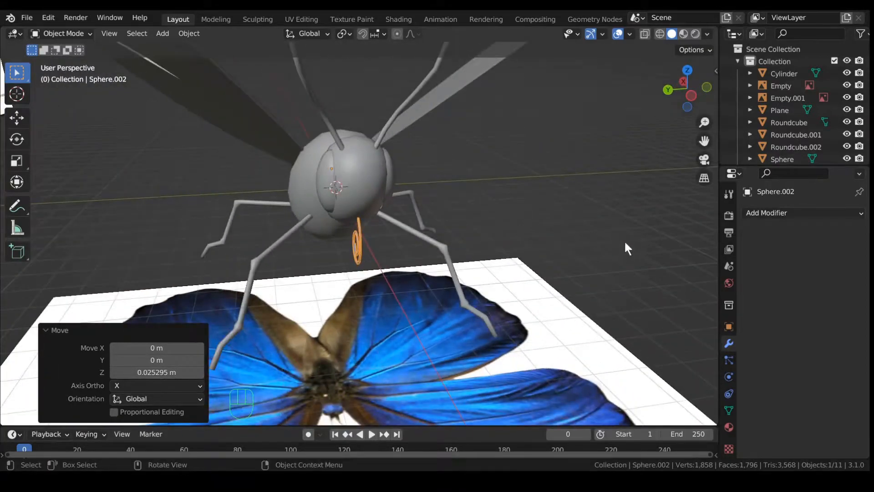
pyautogui.moveTo(629, 248); pyautogui.dragTo(560, 241, button='middle')
pyautogui.click(559, 237)
pyautogui.moveTo(581, 295); pyautogui.dragTo(484, 277, button='middle')
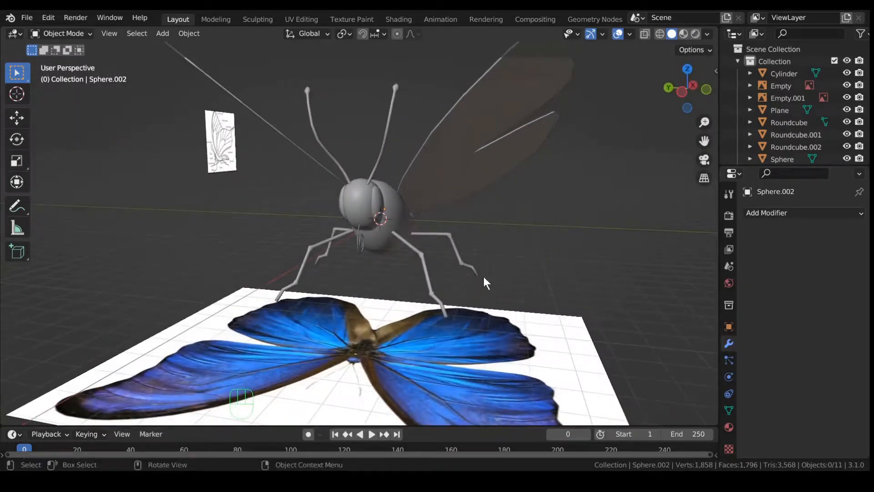
# Step: Join both leg objects, the antennae and the spiral proboscis into Sphere.002 with Ctrl+J
pyautogui.click(432, 277)
pyautogui.keyDown('shift'); pyautogui.click(454, 250); pyautogui.keyUp('shift')
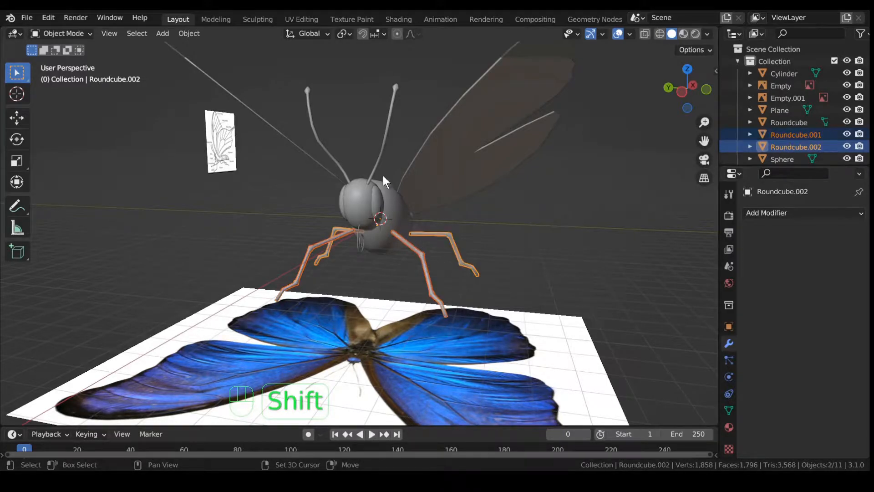
pyautogui.keyDown('shift'); pyautogui.click(376, 154); pyautogui.keyUp('shift')
pyautogui.keyDown('shift'); pyautogui.click(358, 247); pyautogui.keyUp('shift')
pyautogui.moveTo(357, 248); pyautogui.dragTo(400, 248, button='middle')
pyautogui.hotkey('ctrl', 'j')
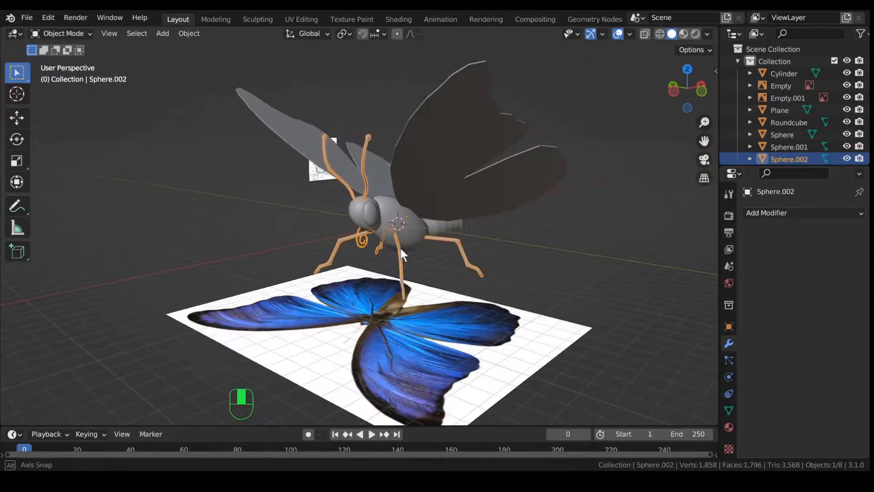
pyautogui.press('Tab')
pyautogui.press('Tab')
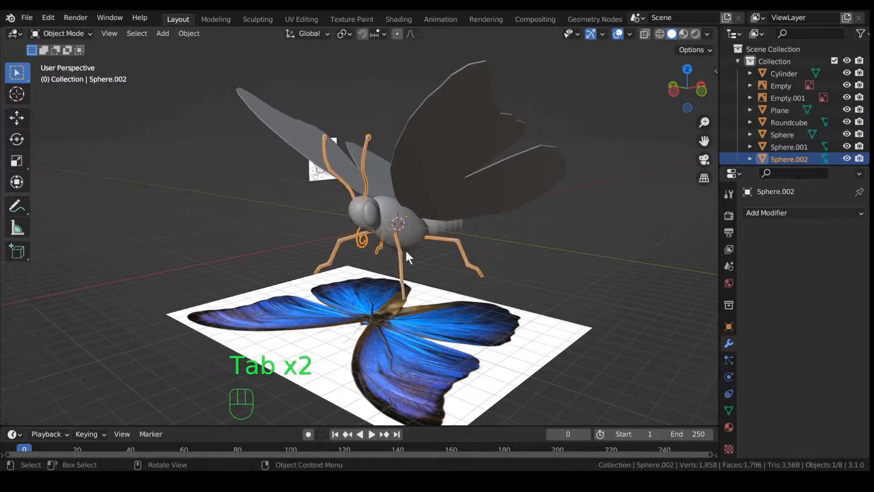
# Step: In the UV Editing workspace, select all of Sphere.002's mesh and unwrap it
pyautogui.click(300, 19)
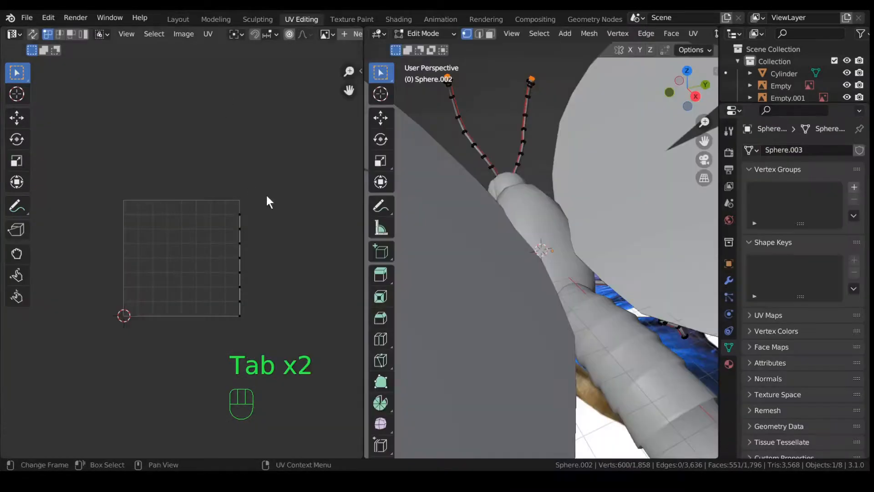
pyautogui.moveTo(451, 164); pyautogui.dragTo(514, 196, button='middle')
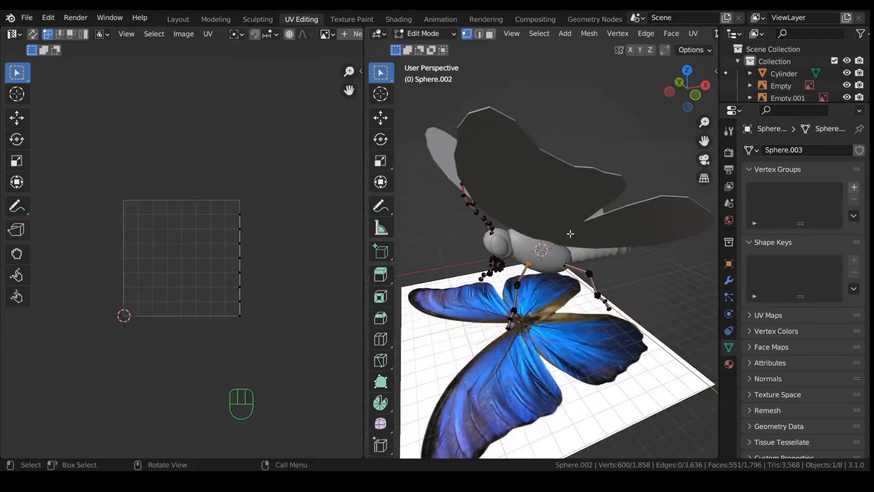
pyautogui.press('a')
pyautogui.scroll(2, 225, 246)
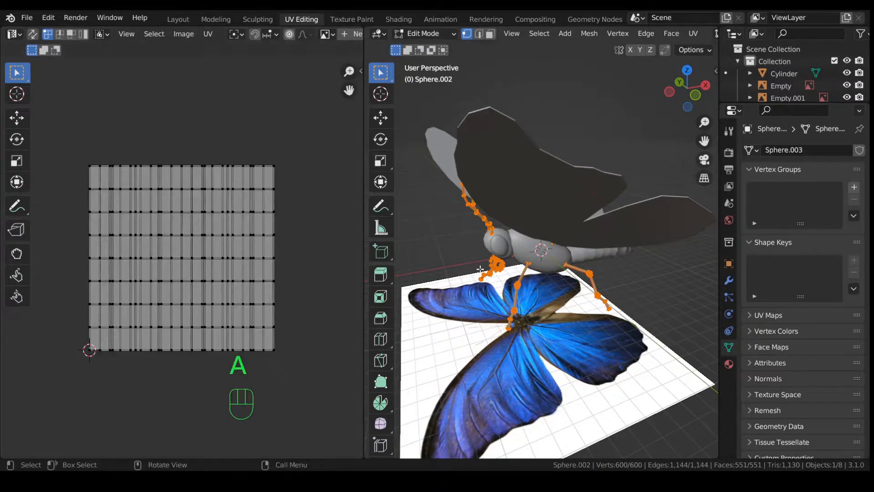
pyautogui.press('u')
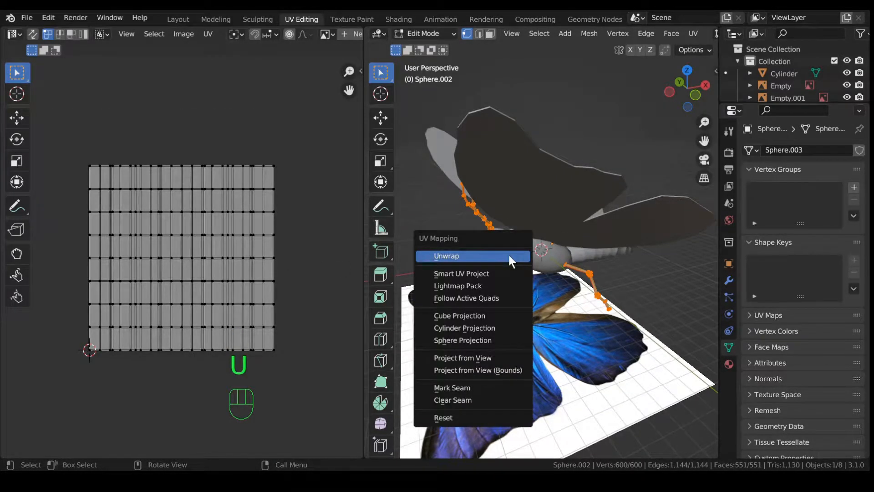
pyautogui.click(508, 253)
# Step: Inspect the UV islands, then switch back to Layout with Material Preview shading
pyautogui.scroll(2, 233, 265)
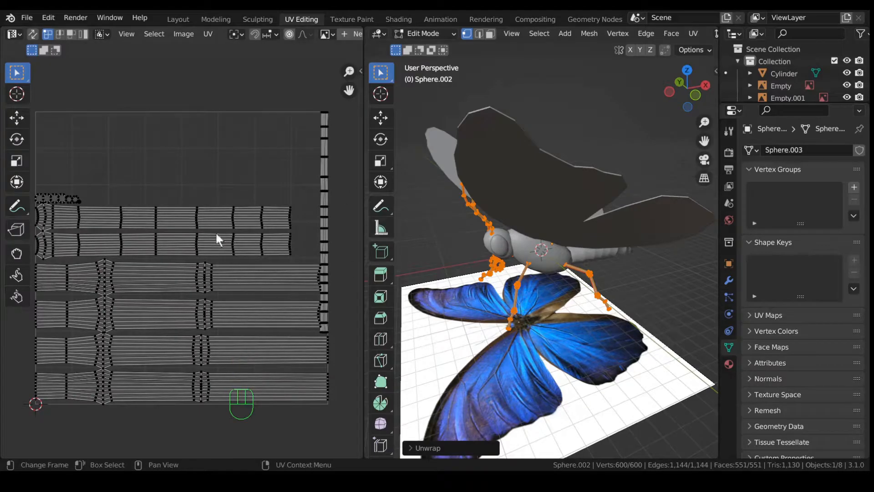
pyautogui.scroll(-1, 275, 286)
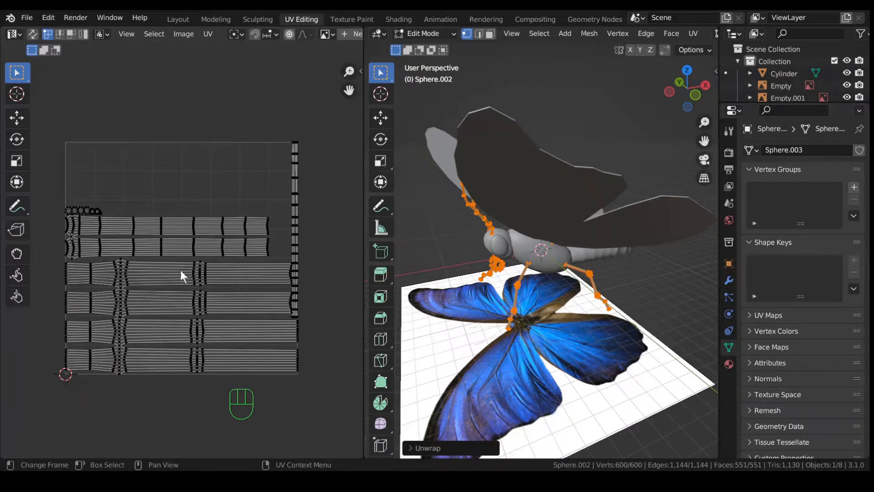
pyautogui.scroll(1, 287, 295)
pyautogui.scroll(-1, 286, 296)
pyautogui.click(180, 19)
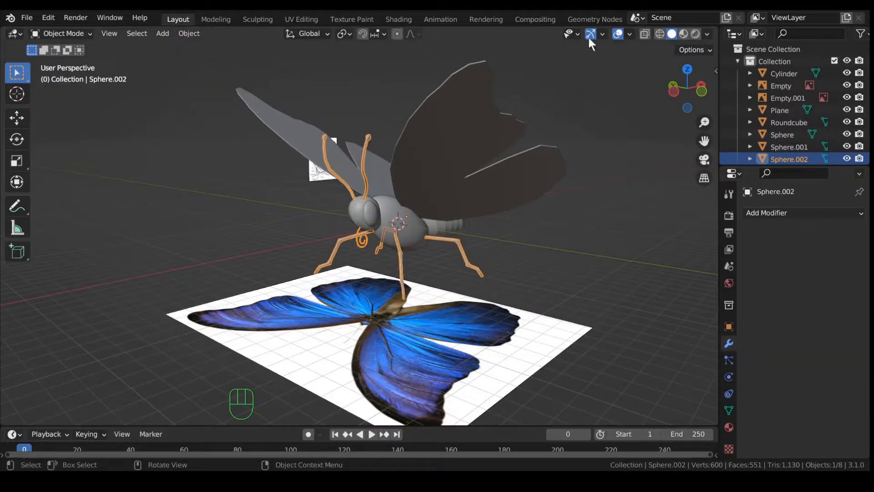
pyautogui.click(681, 33)
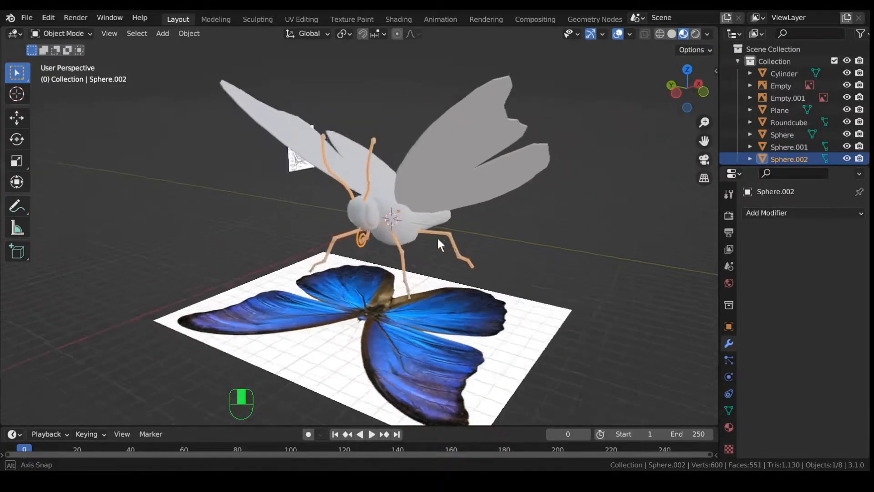
# Step: Create a new material for Sphere.002 and darken its base colour to value 0.020
pyautogui.scroll(3, 439, 237)
pyautogui.scroll(-1, 734, 364)
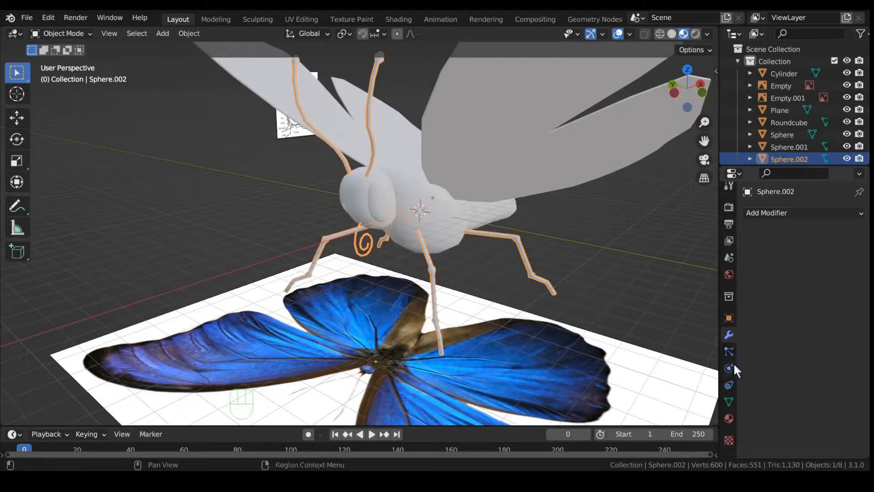
pyautogui.click(728, 418)
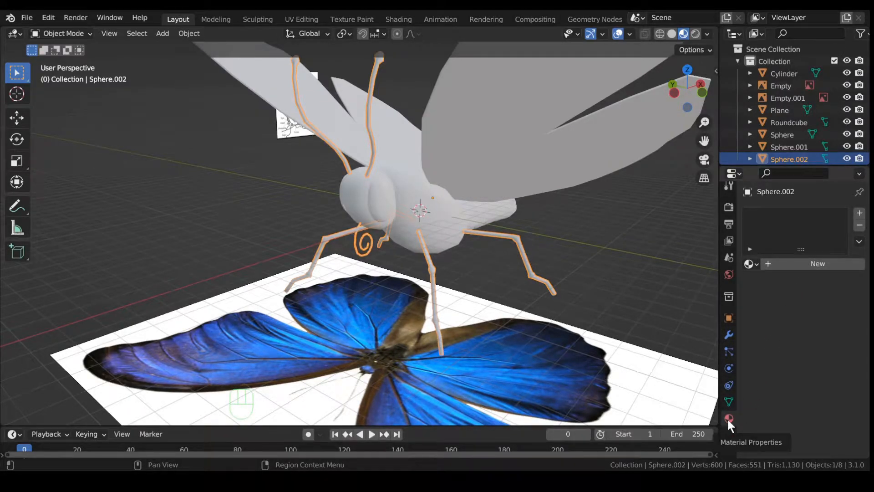
pyautogui.click(790, 265)
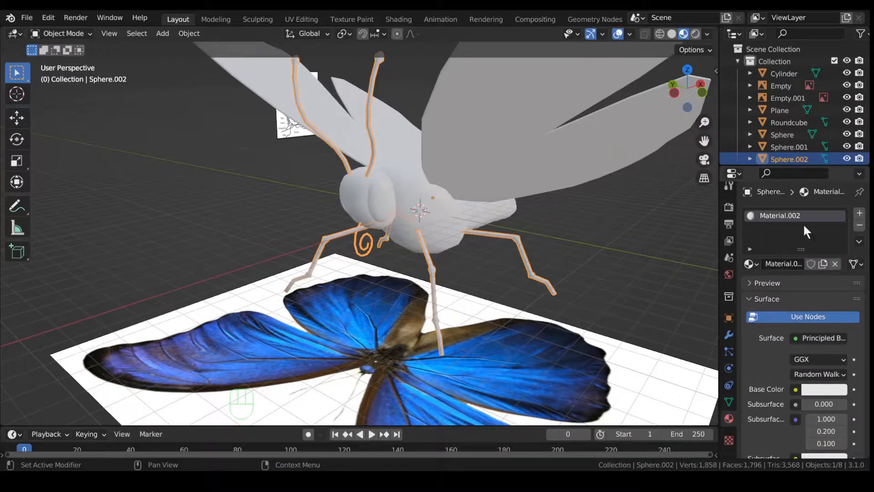
pyautogui.moveTo(836, 276); pyautogui.dragTo(838, 290)
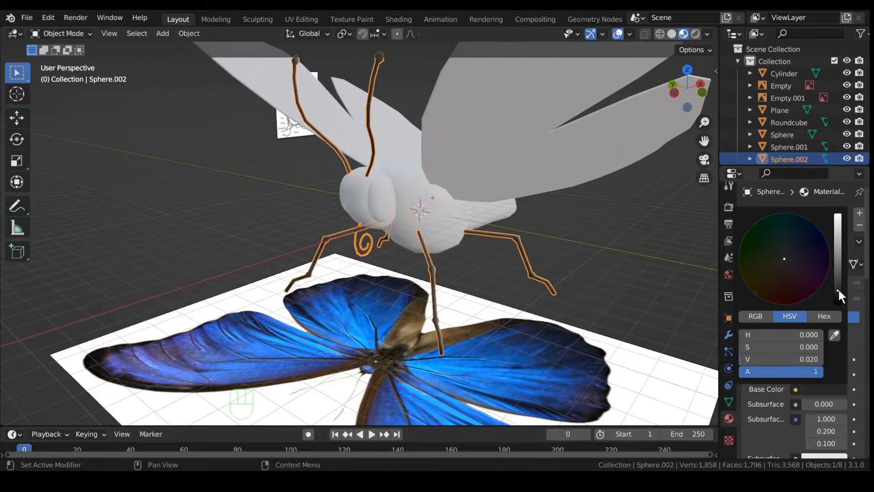
# Step: Set the material's roughness to 0.206 and specular to 0.745, then inspect the legs
pyautogui.scroll(-8, 770, 378)
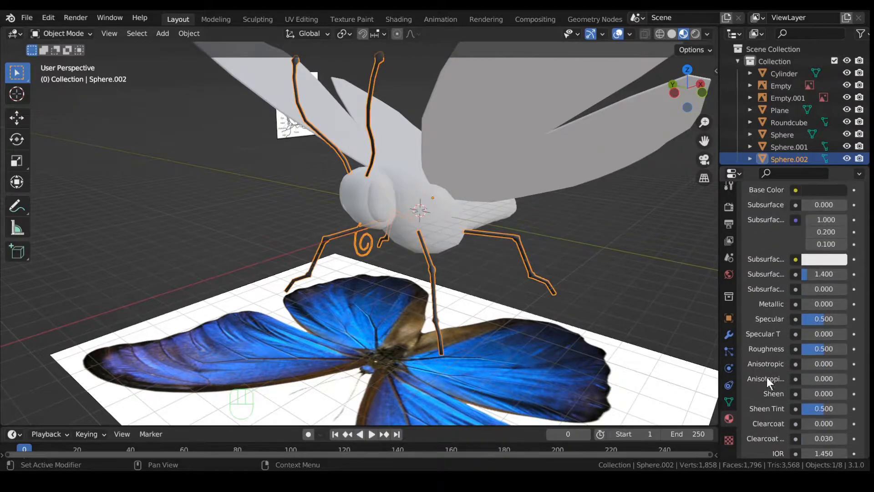
pyautogui.moveTo(819, 346); pyautogui.dragTo(807, 346)
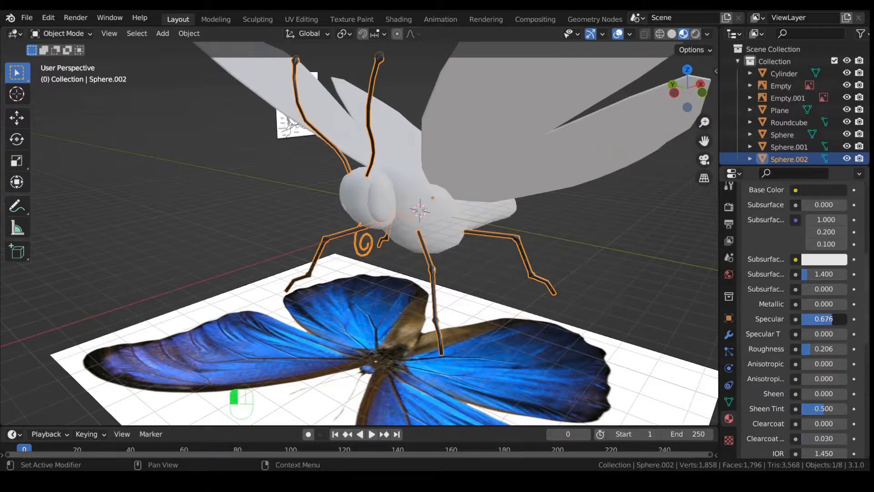
pyautogui.moveTo(836, 319); pyautogui.dragTo(835, 319)
pyautogui.scroll(-2, 607, 239)
pyautogui.moveTo(606, 239); pyautogui.dragTo(578, 253, button='middle')
pyautogui.scroll(5, 576, 258)
pyautogui.scroll(1, 576, 259)
pyautogui.scroll(-2, 551, 322)
pyautogui.moveTo(587, 289)
pyautogui.mouseDown(button='middle')
pyautogui.moveTo(572, 291)
pyautogui.moveTo(598, 290)
pyautogui.mouseUp(button='middle')
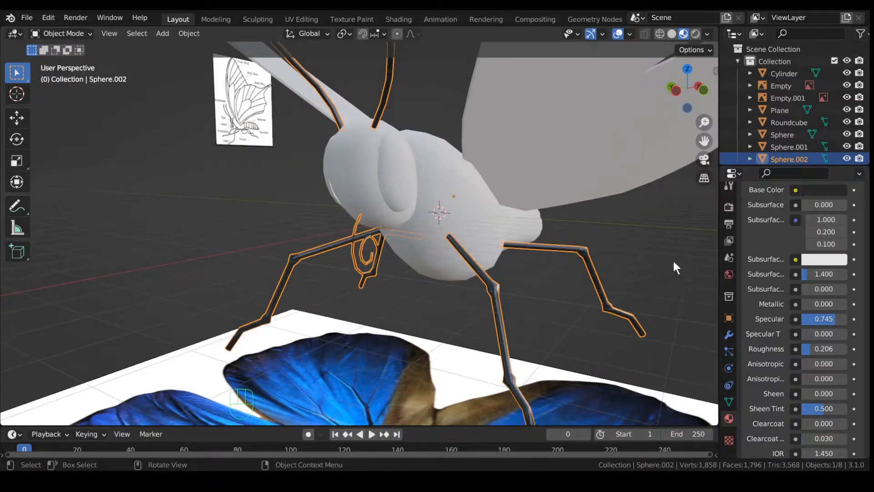
pyautogui.scroll(1, 724, 217)
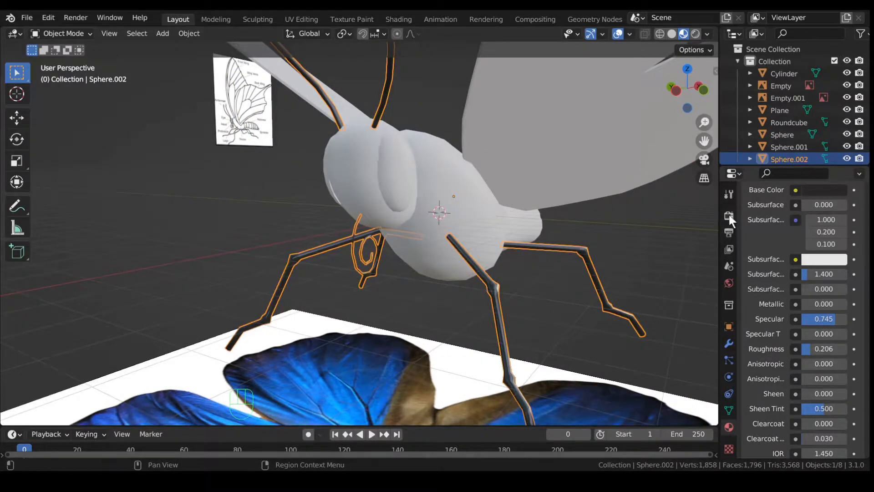
# Step: Set the render engine to Cycles with GPU Compute as the device
pyautogui.click(729, 215)
pyautogui.scroll(4, 761, 283)
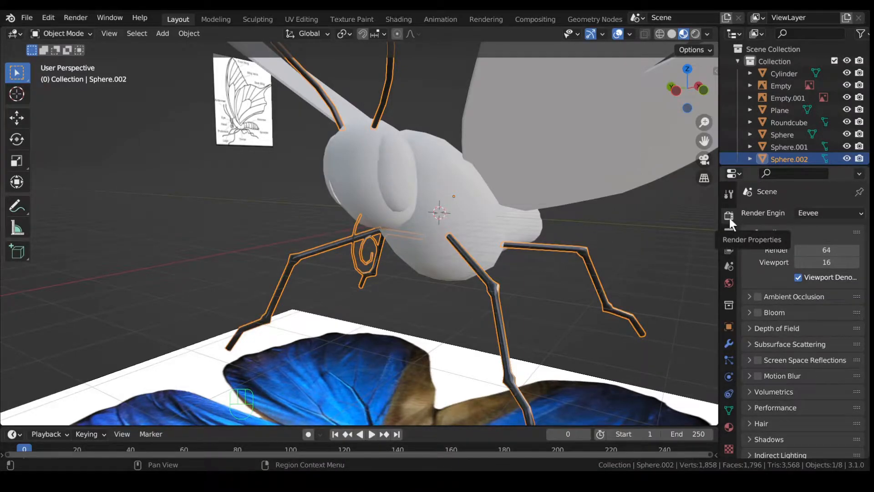
pyautogui.click(803, 213)
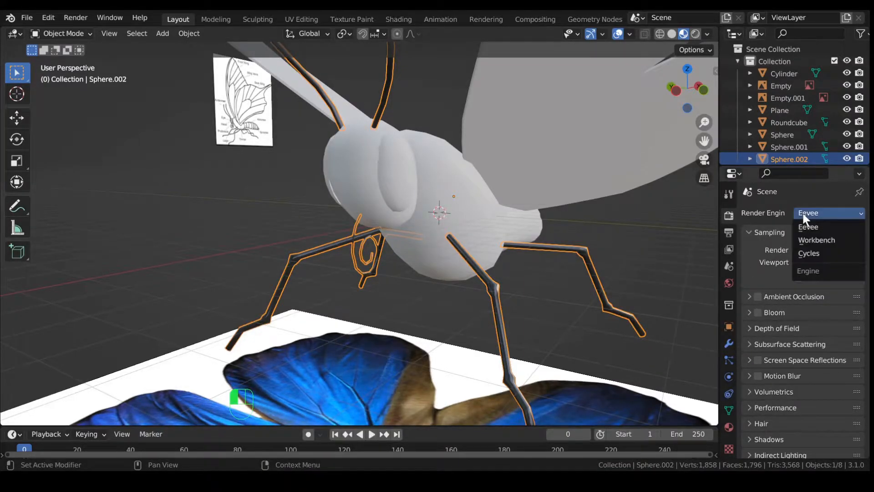
pyautogui.click(809, 253)
pyautogui.click(815, 242)
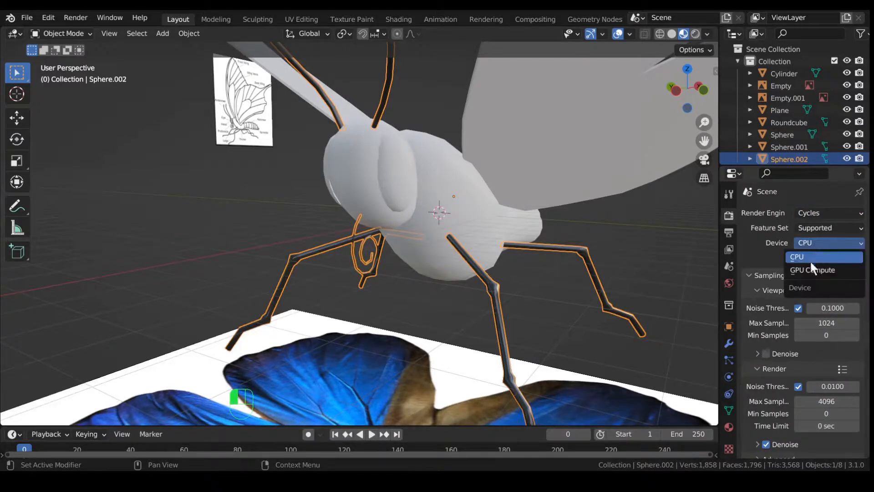
pyautogui.click(816, 269)
# Step: Orbit slightly around the butterfly and deselect the joined object
pyautogui.scroll(-4, 603, 234)
pyautogui.scroll(-3, 604, 234)
pyautogui.moveTo(537, 232); pyautogui.dragTo(515, 262, button='middle')
pyautogui.scroll(3, 546, 259)
pyautogui.scroll(-2, 547, 261)
pyautogui.scroll(1, 547, 261)
pyautogui.click(512, 262)
pyautogui.hotkey('shift', 'a')
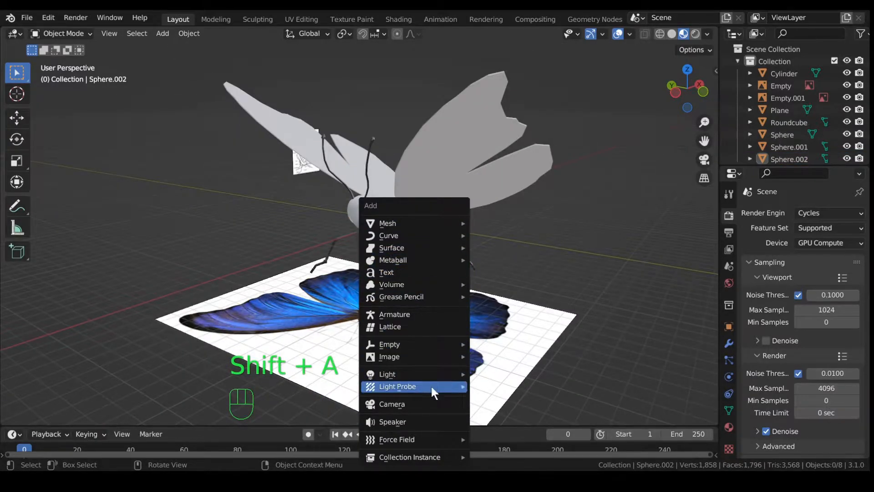
# Step: Add an area light, enlarge it about 132 times, and raise it to 17.836 m
pyautogui.moveTo(428, 371)
pyautogui.click(509, 327)
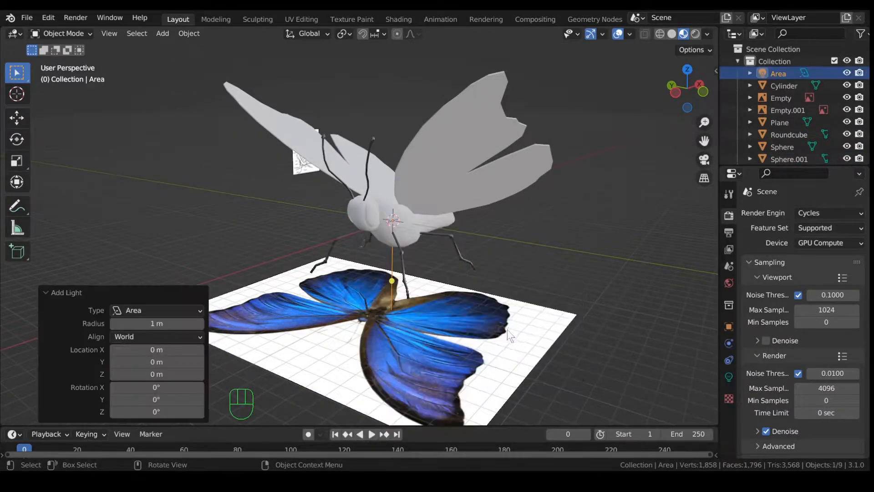
pyautogui.scroll(-3, 501, 331)
pyautogui.press('g')
pyautogui.press('z')
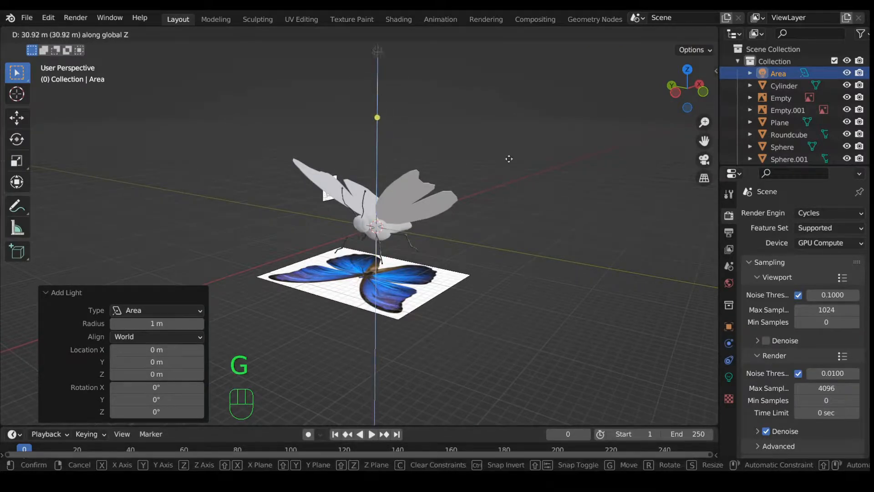
pyautogui.click(506, 166)
pyautogui.scroll(-2, 502, 178)
pyautogui.scroll(-1, 503, 182)
pyautogui.press('s')
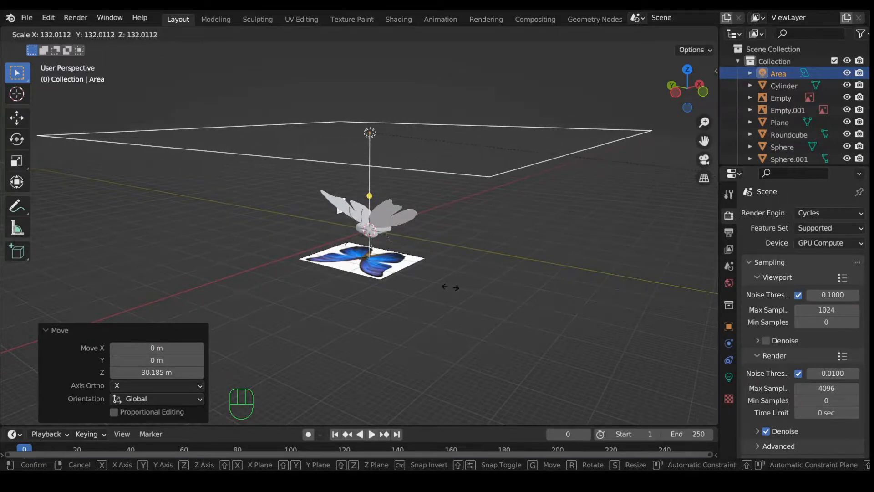
pyautogui.click(473, 280)
pyautogui.press('g')
pyautogui.press('z')
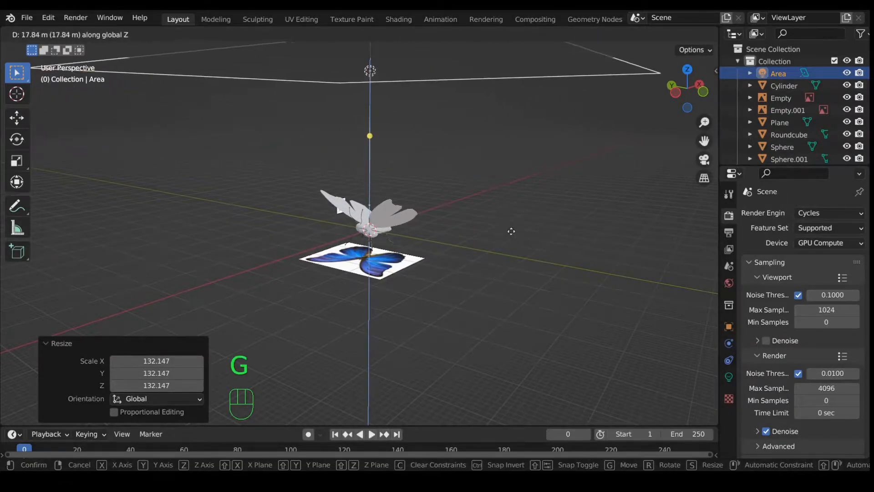
pyautogui.click(647, 94)
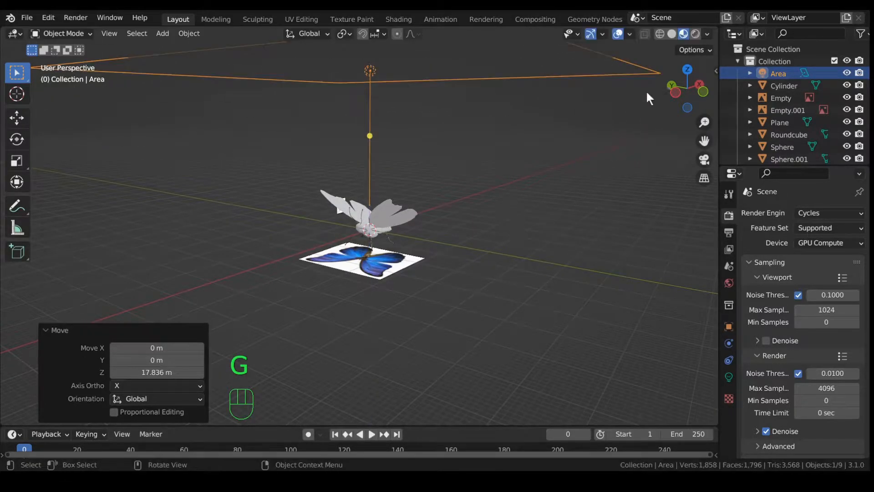
# Step: Switch the viewport to rendered shading and set the area light's power to 30000 W
pyautogui.click(695, 34)
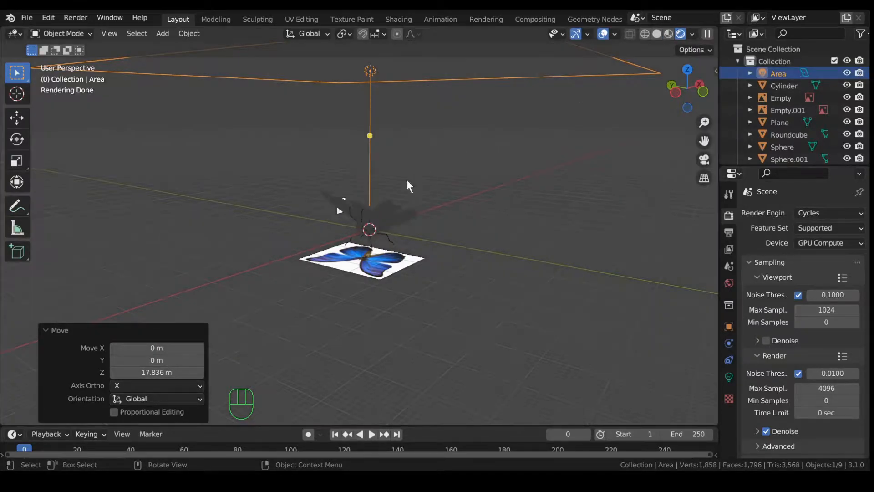
pyautogui.scroll(4, 407, 191)
pyautogui.moveTo(407, 193); pyautogui.dragTo(495, 279, button='middle')
pyautogui.click(728, 376)
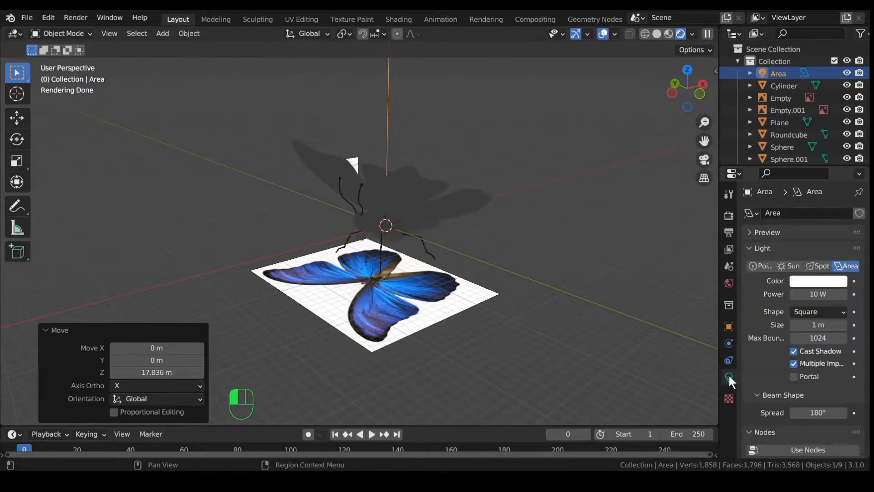
pyautogui.click(809, 292)
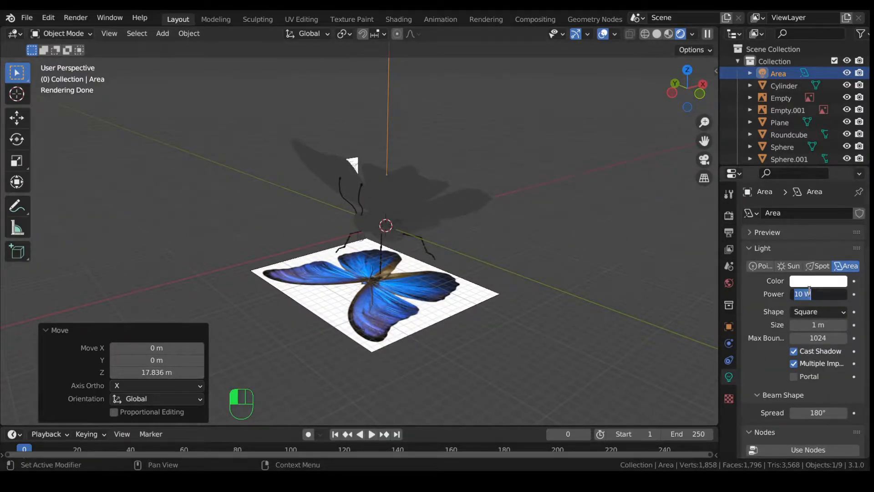
pyautogui.click(809, 292)
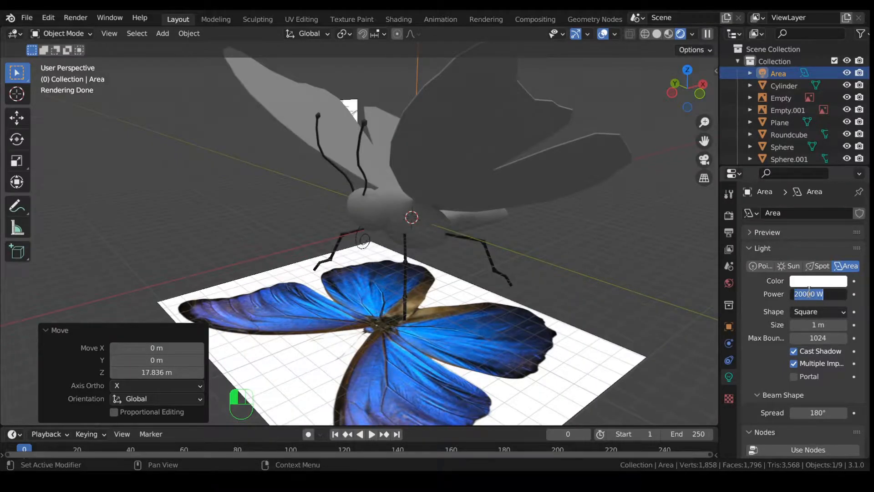
pyautogui.write('50000')
pyautogui.press('Return')
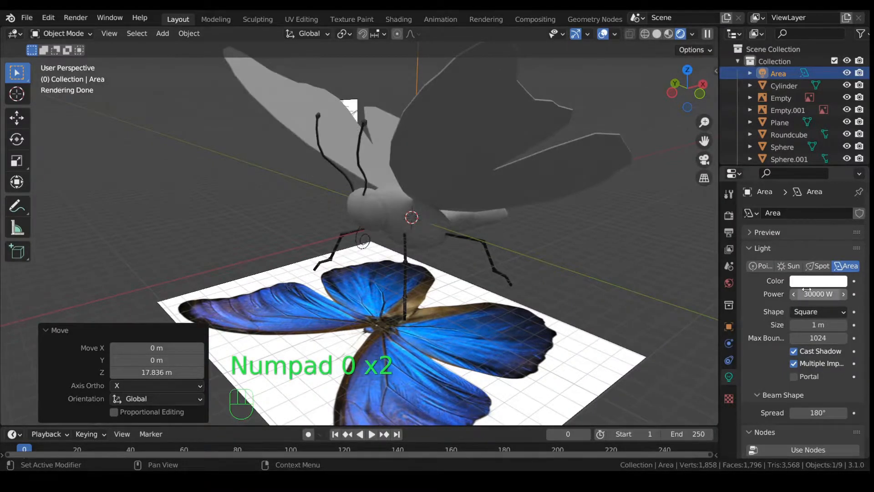
pyautogui.moveTo(538, 266); pyautogui.dragTo(575, 250, button='middle')
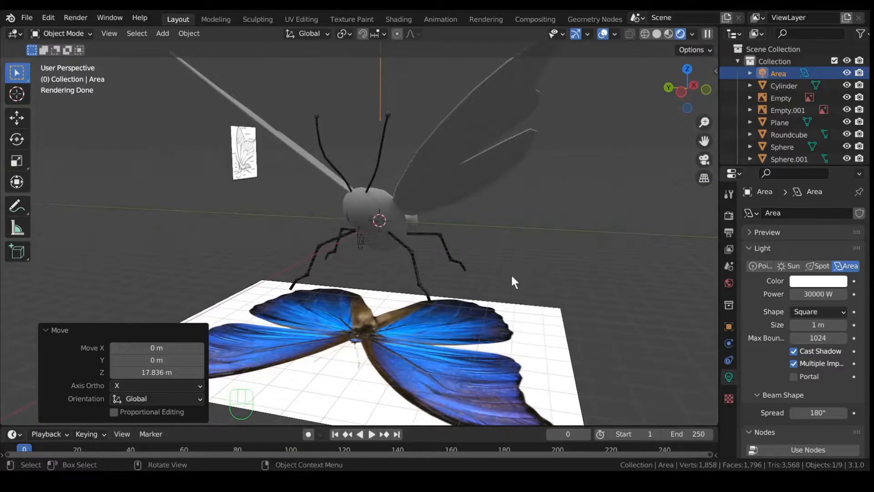
pyautogui.hotkey('shift', 'a')
# Step: Add a plane, scale it up, lower it to -5.9976 m on Z, and enlarge it further
pyautogui.moveTo(431, 149)
pyautogui.click(504, 148)
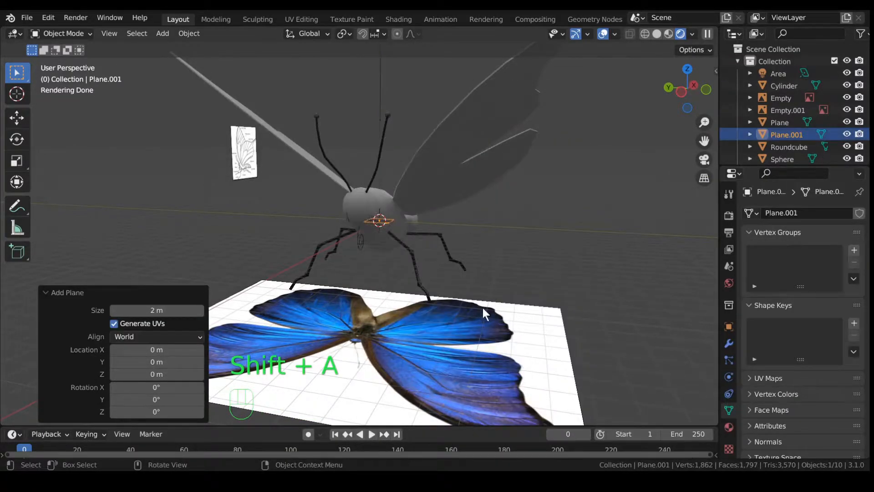
pyautogui.press('s')
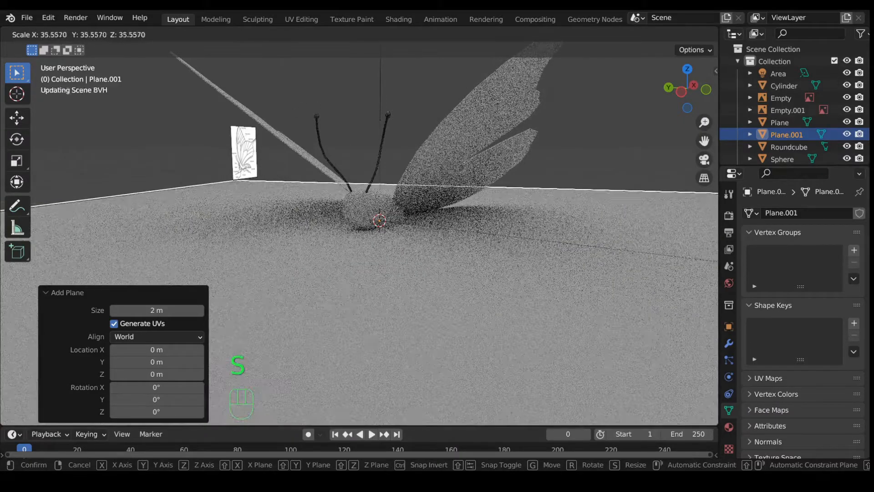
pyautogui.click(488, 403)
pyautogui.press('g')
pyautogui.press('z')
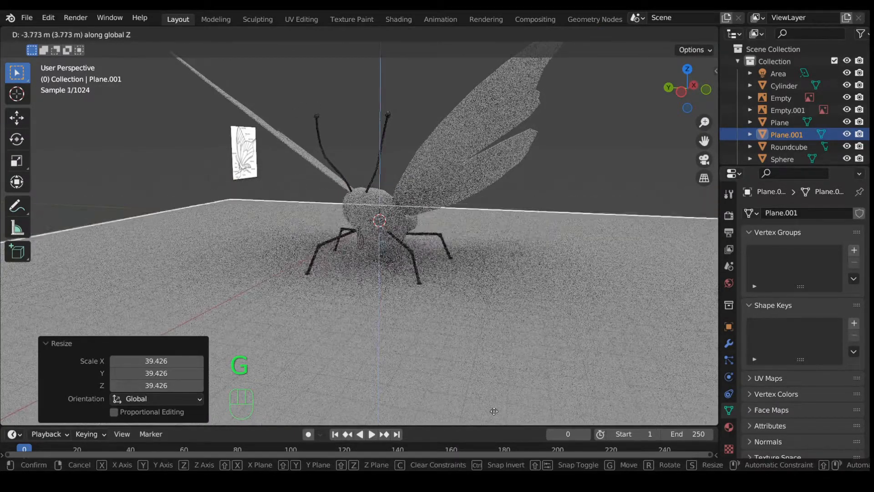
pyautogui.click(497, 53)
pyautogui.scroll(-3, 464, 149)
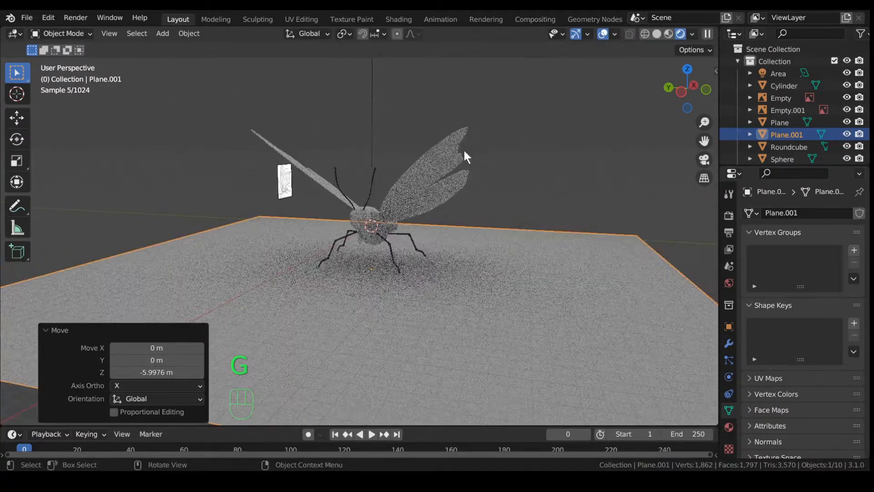
pyautogui.scroll(-3, 463, 149)
pyautogui.press('s')
pyautogui.click(373, 276)
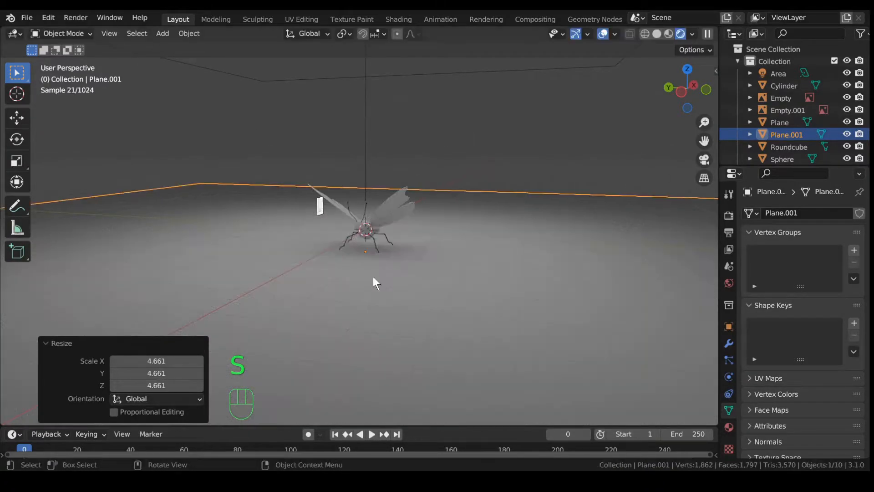
# Step: Zoom and pan the view in on the butterfly's antenna tips
pyautogui.scroll(6, 373, 277)
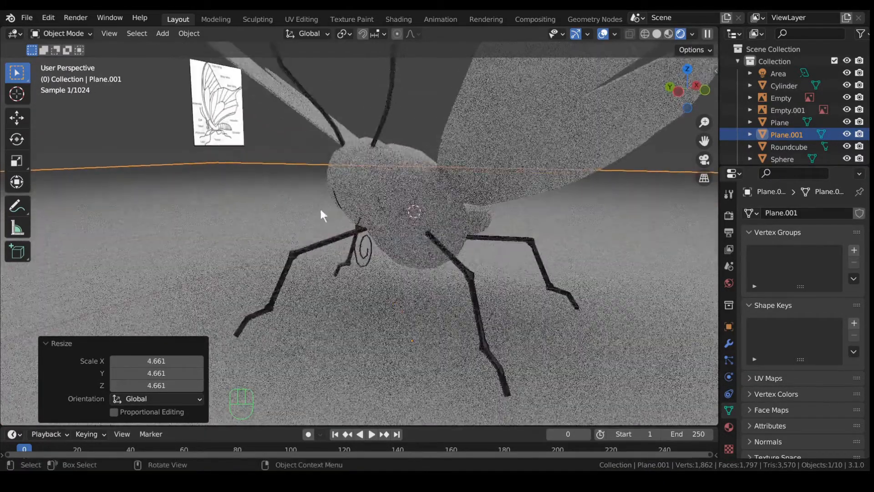
pyautogui.scroll(1, 316, 215)
pyautogui.keyDown('shift'); pyautogui.moveTo(378, 93); pyautogui.dragTo(346, 233, button='middle'); pyautogui.keyUp('shift')
pyautogui.scroll(1, 351, 229)
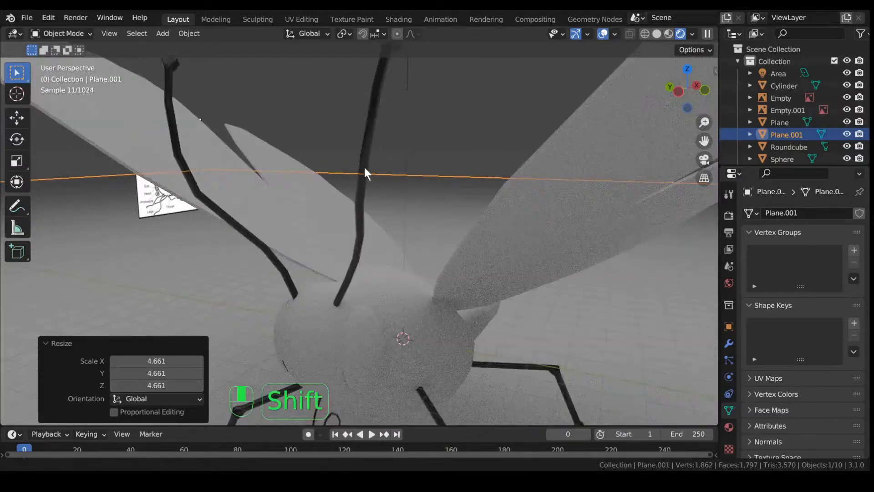
pyautogui.keyDown('shift'); pyautogui.moveTo(364, 167); pyautogui.dragTo(357, 220, button='middle'); pyautogui.keyUp('shift')
pyautogui.scroll(1, 373, 165)
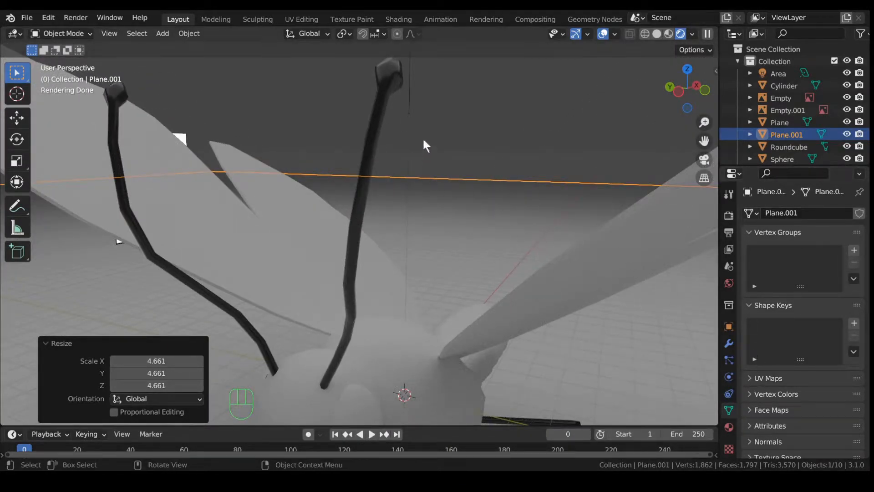
# Step: Give the antennae material roughness 0.206 and specular 0.765
pyautogui.click(391, 81)
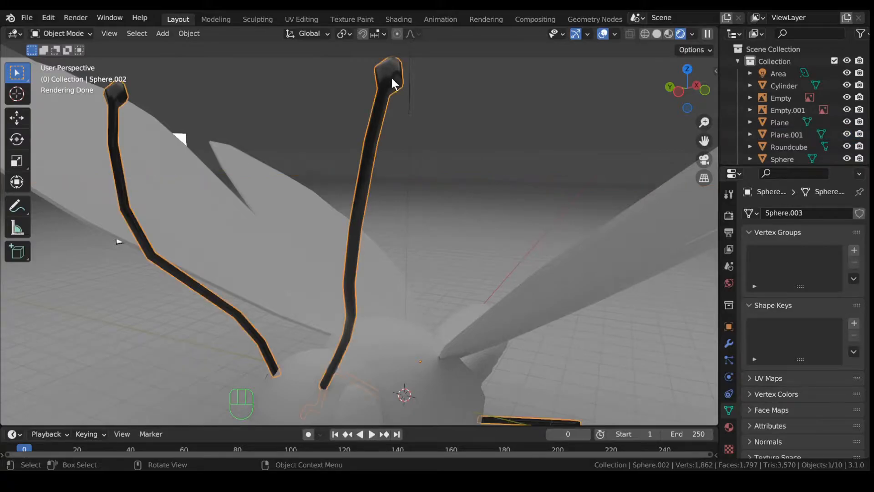
pyautogui.click(729, 426)
pyautogui.scroll(-8, 771, 392)
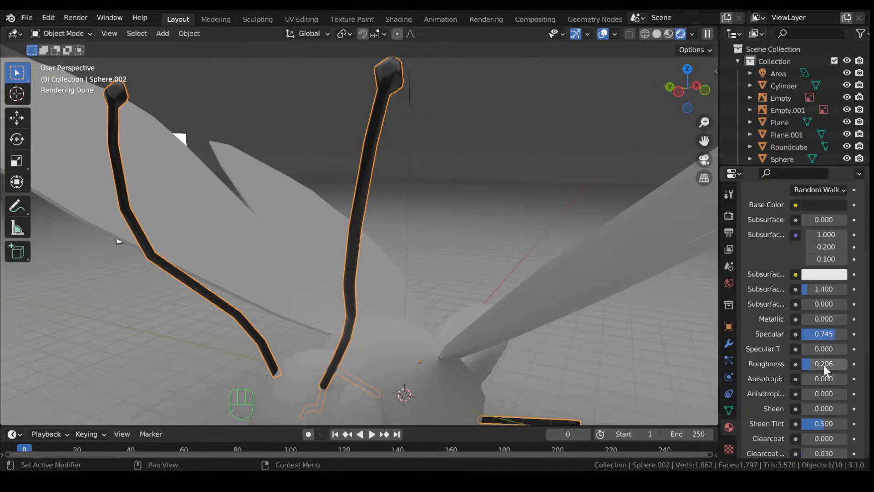
pyautogui.moveTo(813, 364); pyautogui.dragTo(815, 336)
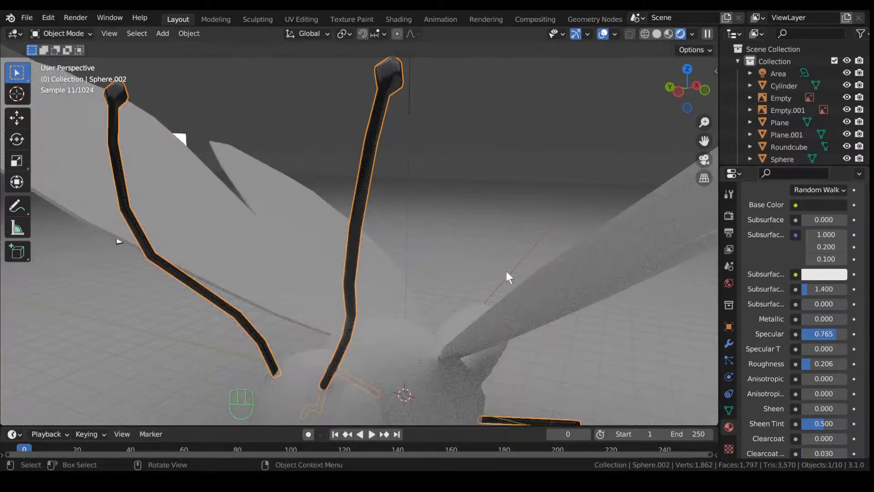
pyautogui.scroll(-6, 516, 275)
# Step: Deselect everything, hide the viewport overlays, and orbit around the butterfly to inspect it
pyautogui.moveTo(495, 264); pyautogui.dragTo(425, 245, button='middle')
pyautogui.click(409, 169)
pyautogui.scroll(5, 409, 169)
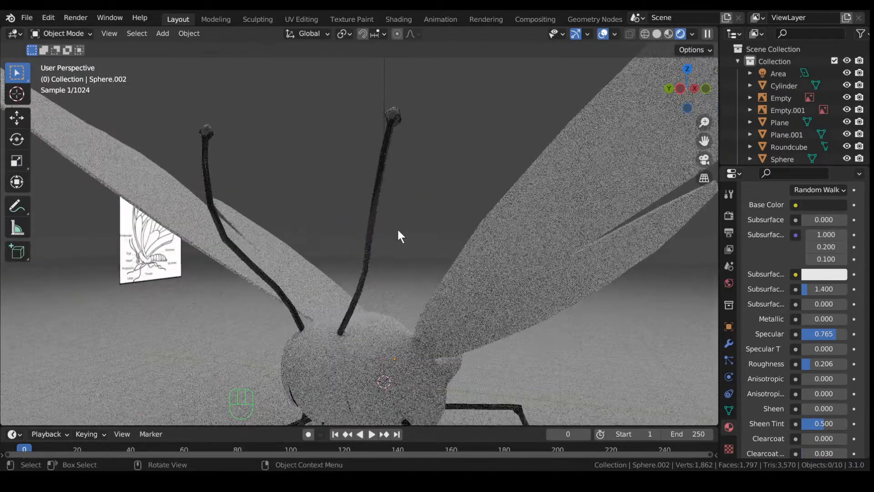
pyautogui.click(602, 35)
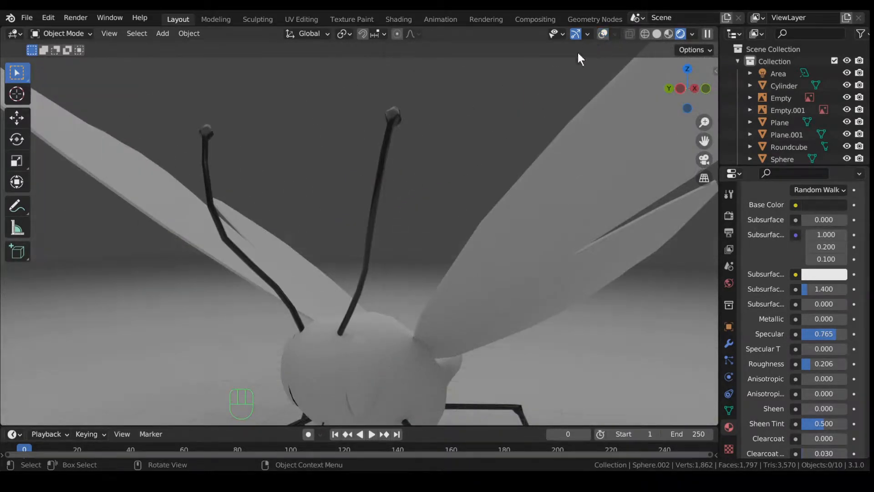
pyautogui.moveTo(446, 143); pyautogui.dragTo(507, 197, button='middle')
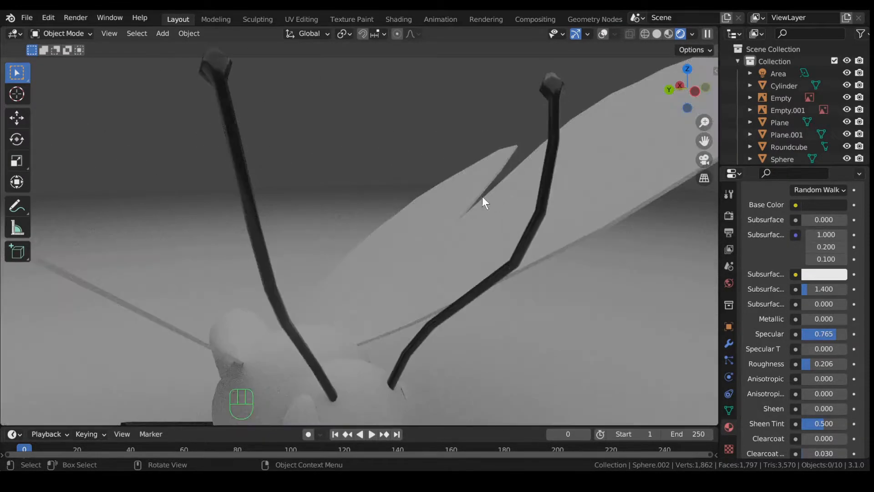
pyautogui.moveTo(433, 204); pyautogui.dragTo(481, 217, button='middle')
pyautogui.scroll(-4, 481, 213)
pyautogui.moveTo(545, 239); pyautogui.dragTo(418, 235, button='middle')
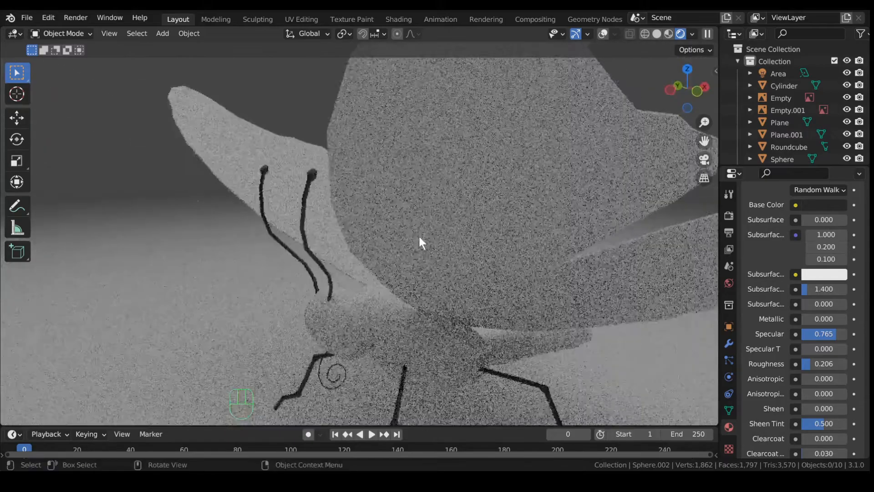
pyautogui.scroll(-3, 418, 235)
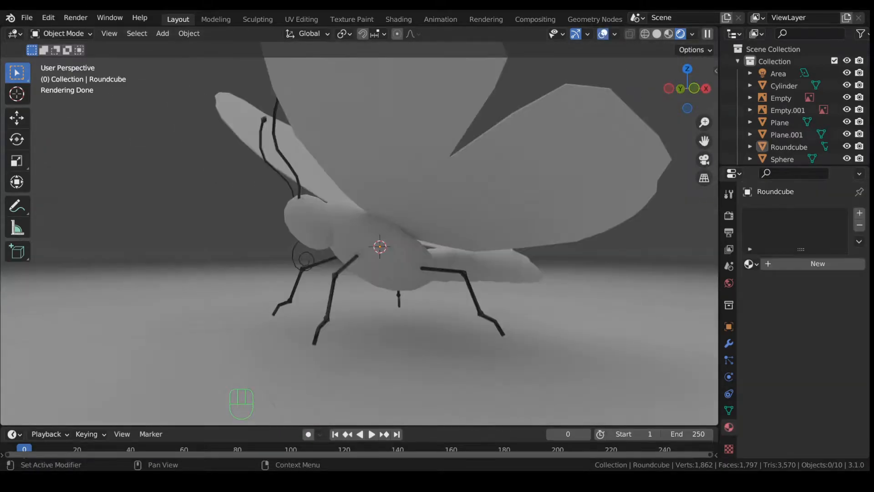
pyautogui.moveTo(478, 287); pyautogui.dragTo(503, 293, button='middle')
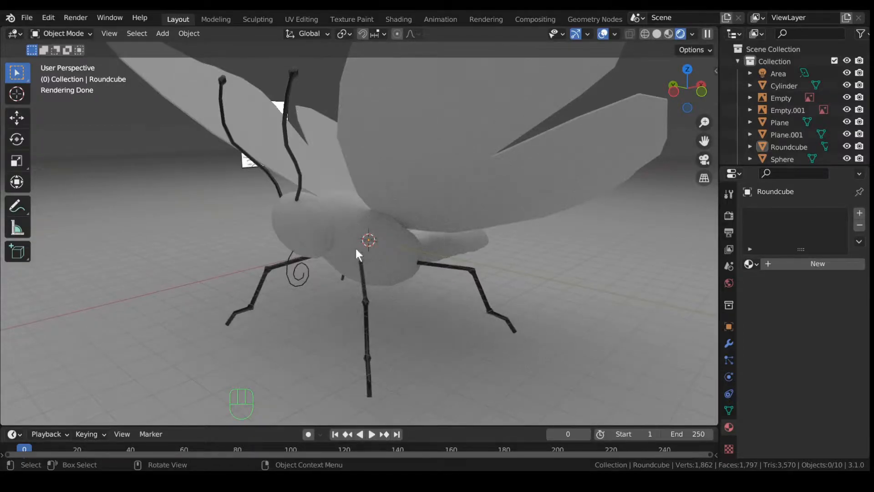
# Step: Select the butterfly's body and switch to the UV Editing workspace
pyautogui.click(610, 32)
pyautogui.click(607, 32)
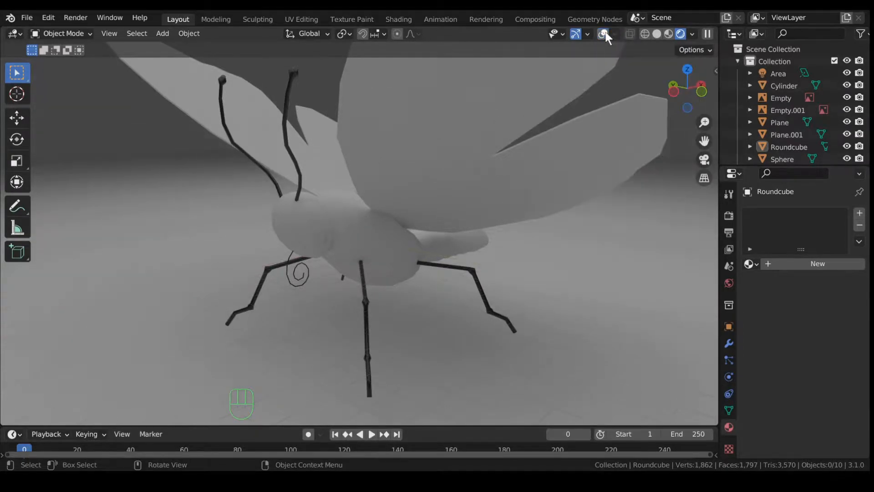
pyautogui.click(383, 257)
pyautogui.moveTo(435, 251); pyautogui.dragTo(386, 223, button='middle')
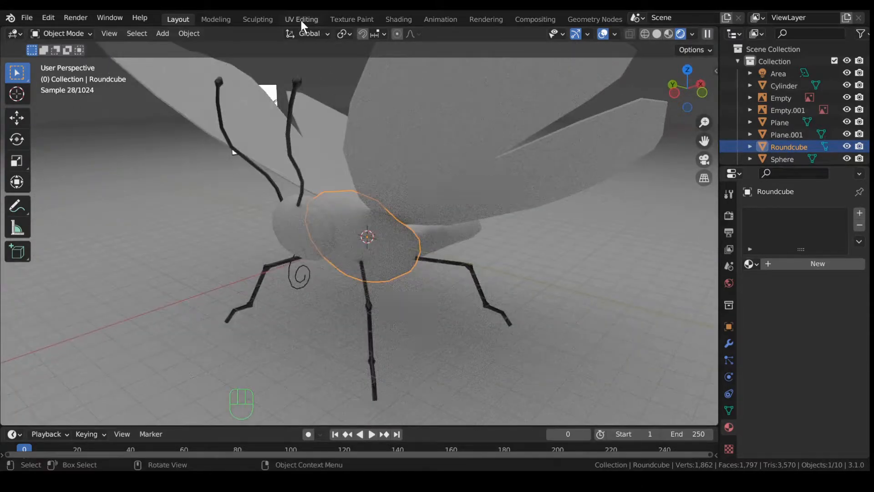
pyautogui.click(301, 19)
# Step: Select all of the body's vertices and unwrap them into UV islands
pyautogui.moveTo(452, 276); pyautogui.dragTo(426, 273, button='middle')
pyautogui.moveTo(273, 265); pyautogui.dragTo(0, 261, button='middle')
pyautogui.scroll(4, 437, 268)
pyautogui.press('a')
pyautogui.press('u')
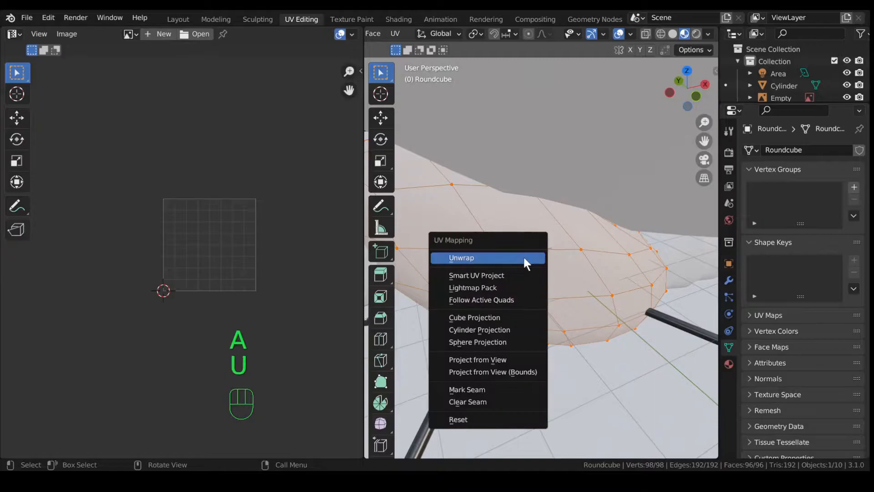
pyautogui.click(524, 256)
# Step: Enable Constrain to Image Bounds and reduce the UV selection to one vertex
pyautogui.scroll(5, 244, 268)
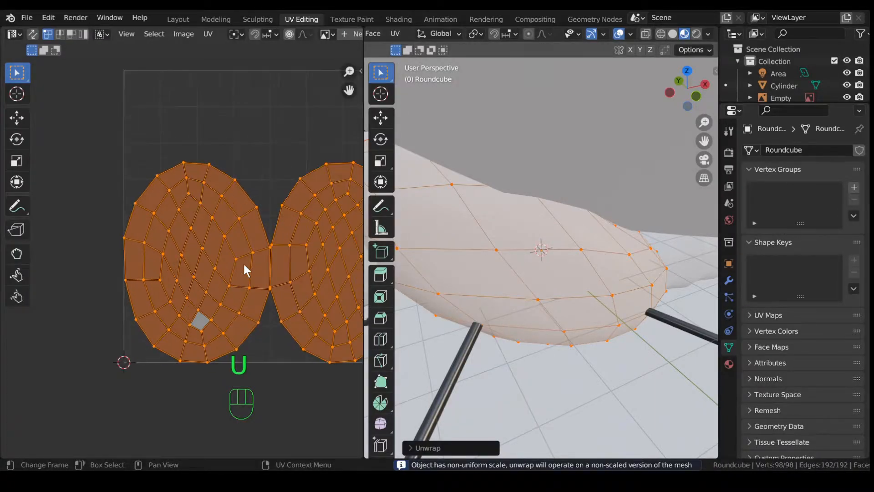
pyautogui.scroll(-1, 246, 264)
pyautogui.keyDown('shift'); pyautogui.moveTo(277, 191); pyautogui.dragTo(231, 181, button='middle'); pyautogui.keyUp('shift')
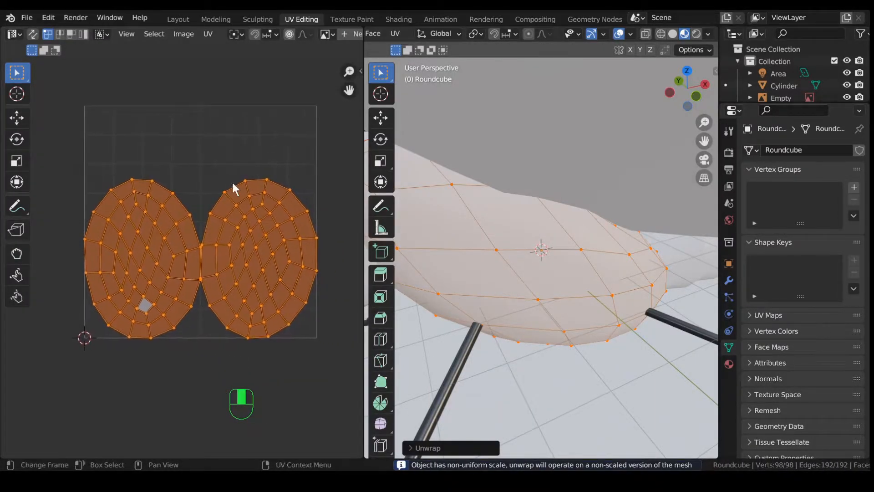
pyautogui.click(207, 34)
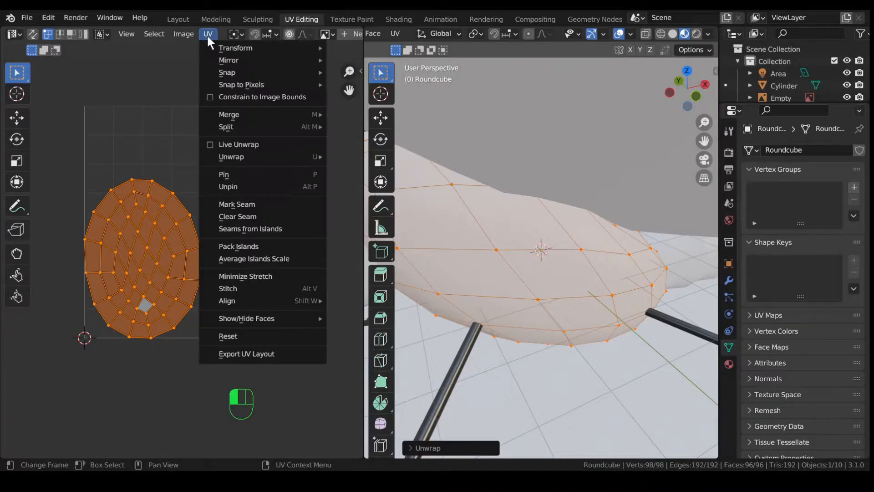
pyautogui.click(212, 97)
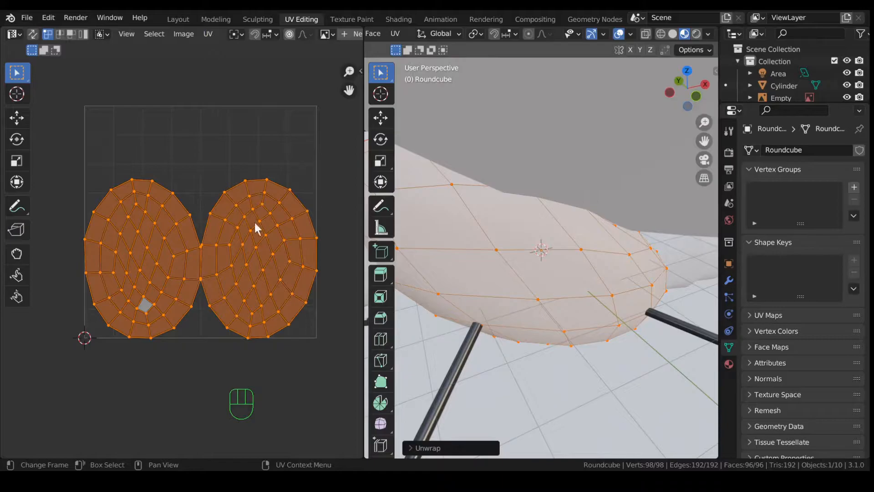
pyautogui.click(266, 240)
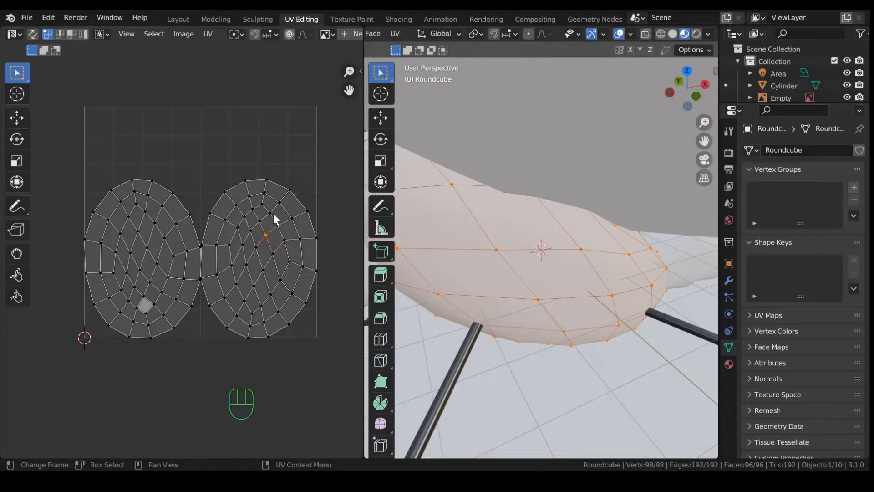
# Step: Select the right UV island with L and move it onto the left island
pyautogui.press('l')
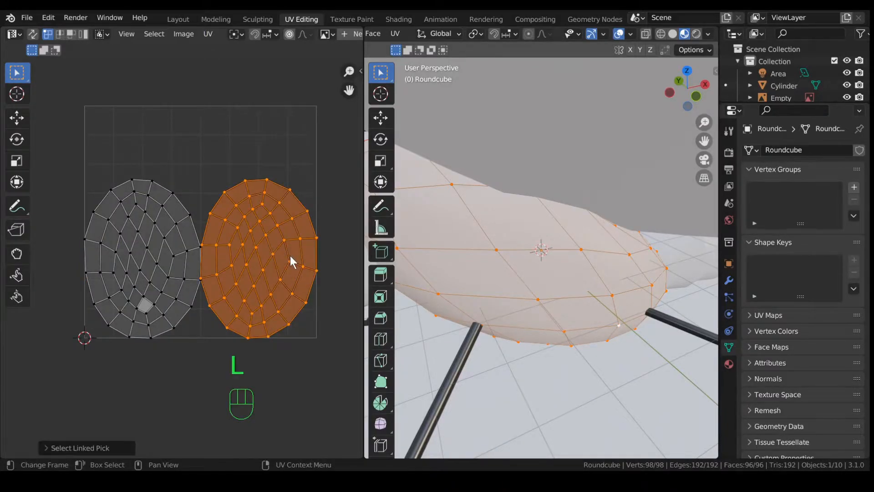
pyautogui.press('g')
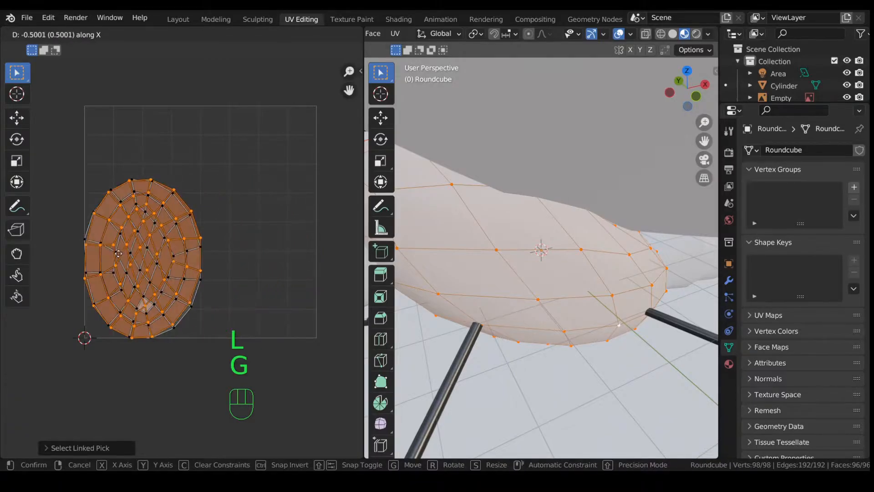
pyautogui.click(115, 258)
pyautogui.keyDown('shift'); pyautogui.moveTo(200, 263); pyautogui.dragTo(264, 250, button='middle'); pyautogui.keyUp('shift')
pyautogui.scroll(4, 273, 237)
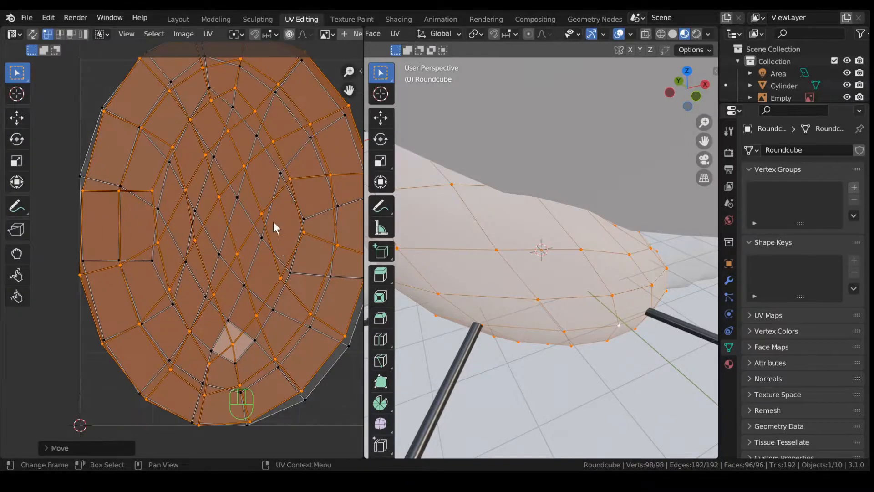
pyautogui.scroll(-2, 224, 227)
pyautogui.keyDown('shift'); pyautogui.moveTo(269, 215); pyautogui.dragTo(245, 225, button='middle'); pyautogui.keyUp('shift')
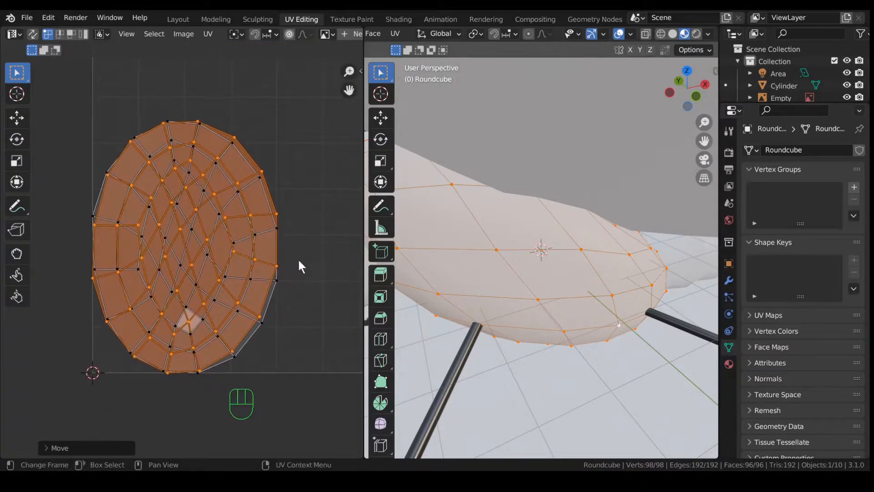
# Step: Mirror the stacked island with scale X -1 and rotate it 180°
pyautogui.press('s')
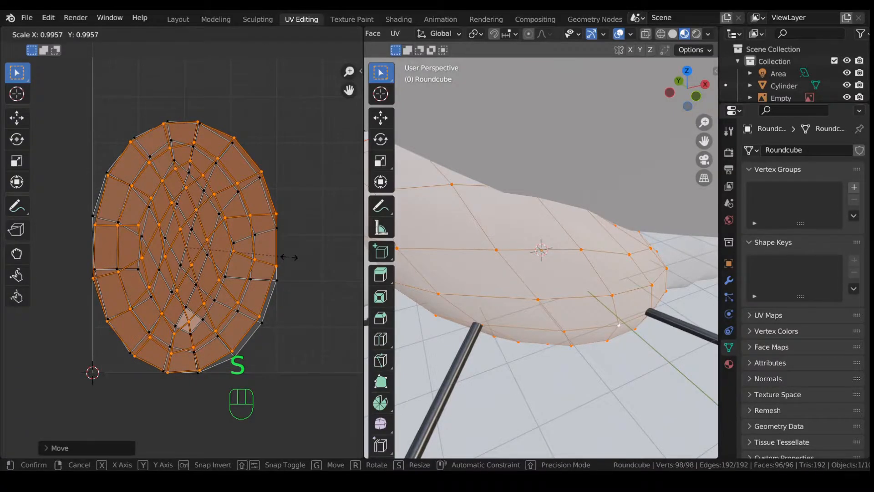
pyautogui.press('x')
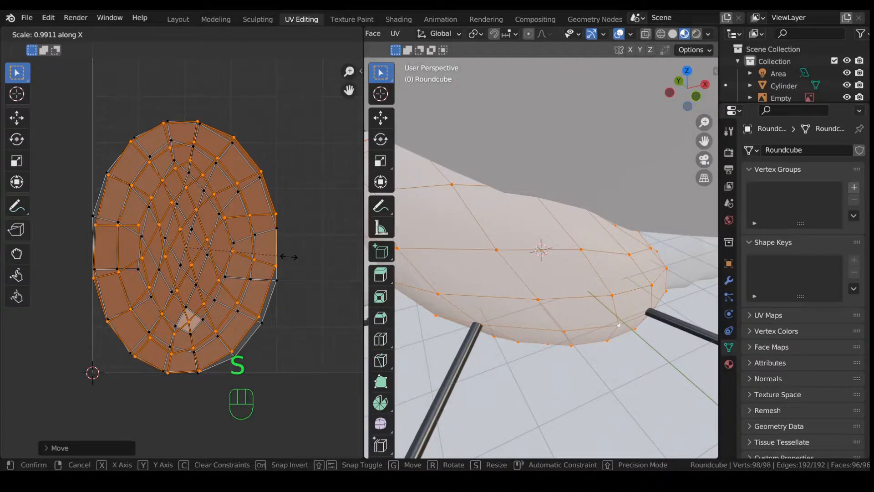
pyautogui.write('-1')
pyautogui.press('Return')
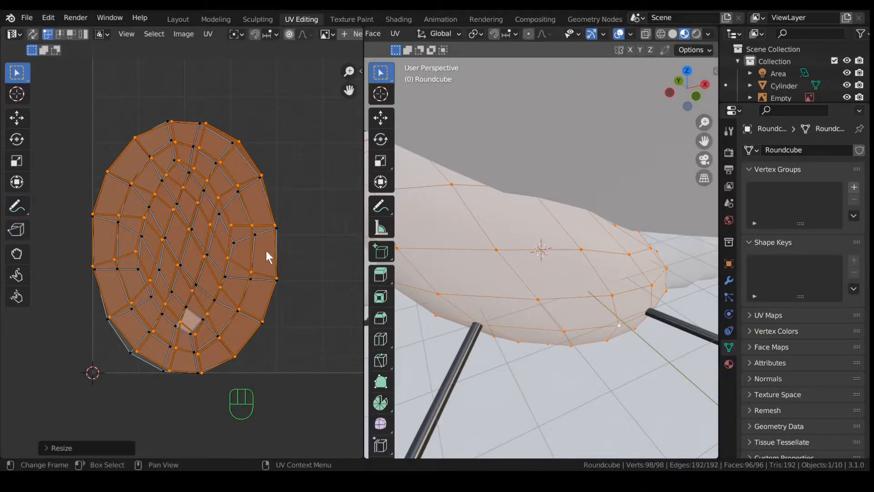
pyautogui.write('r1')
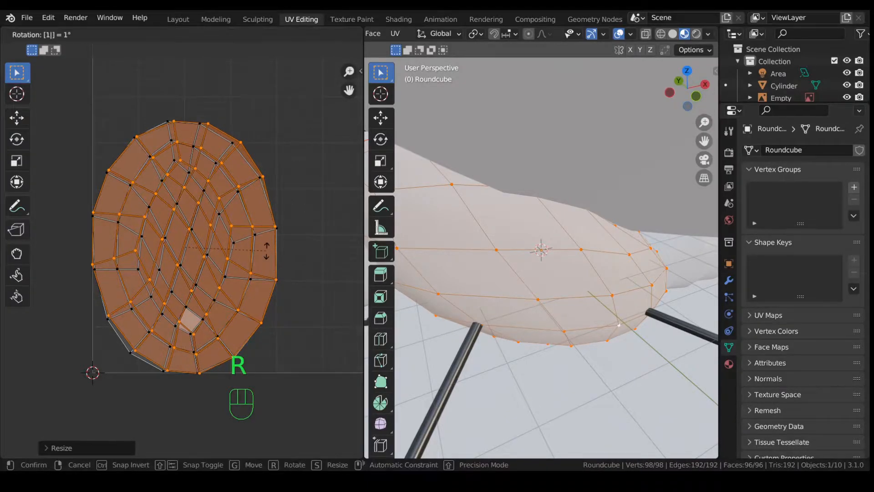
pyautogui.write('80')
pyautogui.press('Return')
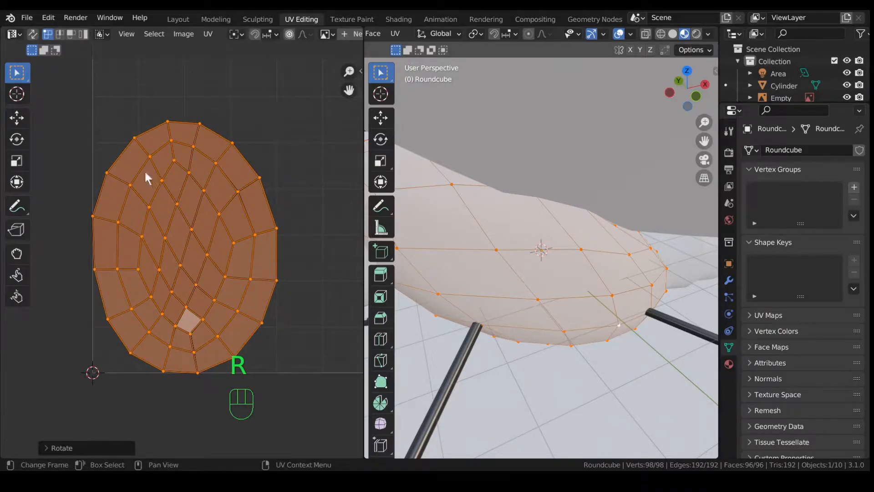
pyautogui.scroll(3, 245, 258)
pyautogui.scroll(-2, 205, 255)
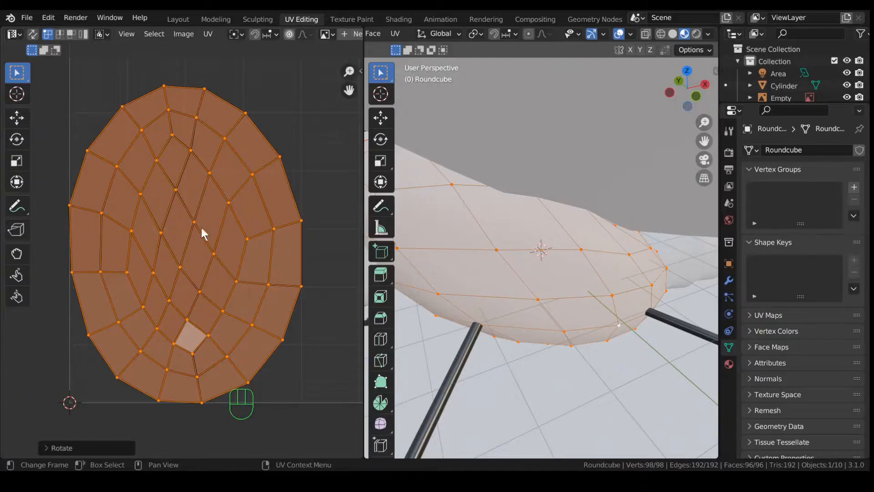
pyautogui.scroll(-4, 206, 219)
pyautogui.scroll(2, 248, 244)
pyautogui.scroll(-2, 263, 215)
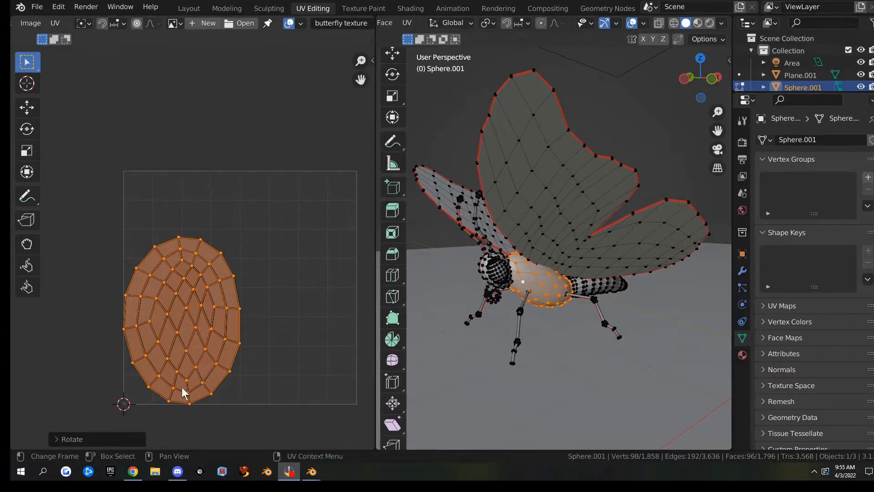
pyautogui.click(133, 471)
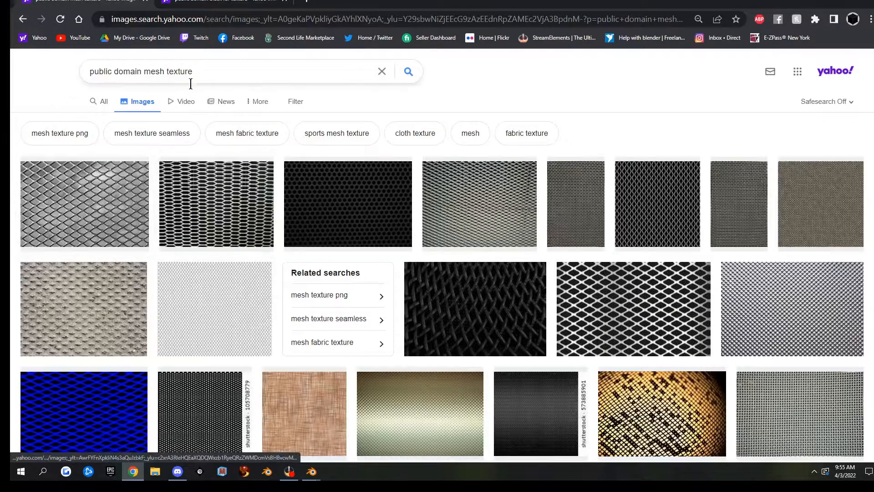
# Step: Browse black fur results, preview a grey wolf fur, then preview a grey diamond mesh texture
pyautogui.click(210, 3)
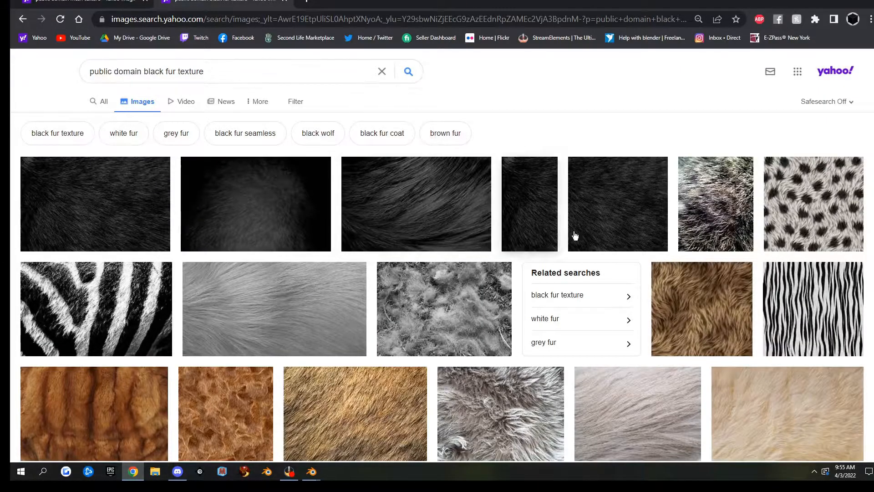
pyautogui.scroll(-10, 468, 250)
pyautogui.scroll(-12, 473, 248)
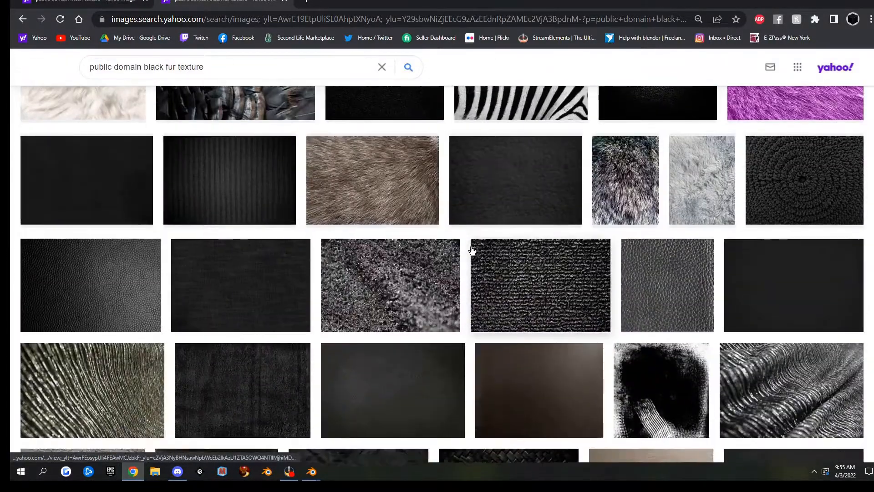
pyautogui.scroll(3, 431, 249)
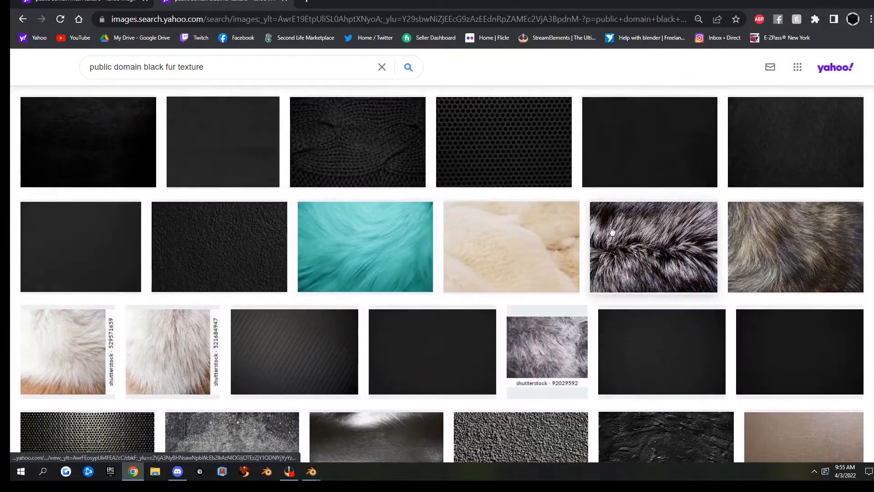
pyautogui.click(646, 245)
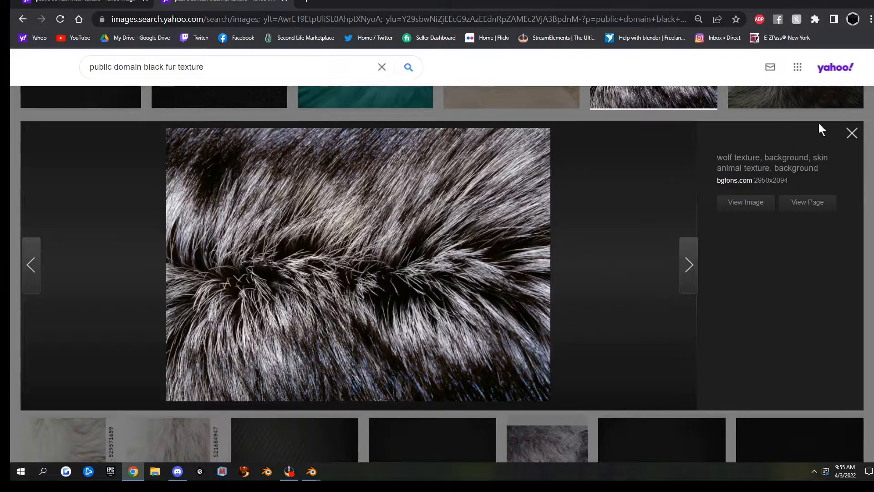
pyautogui.click(853, 133)
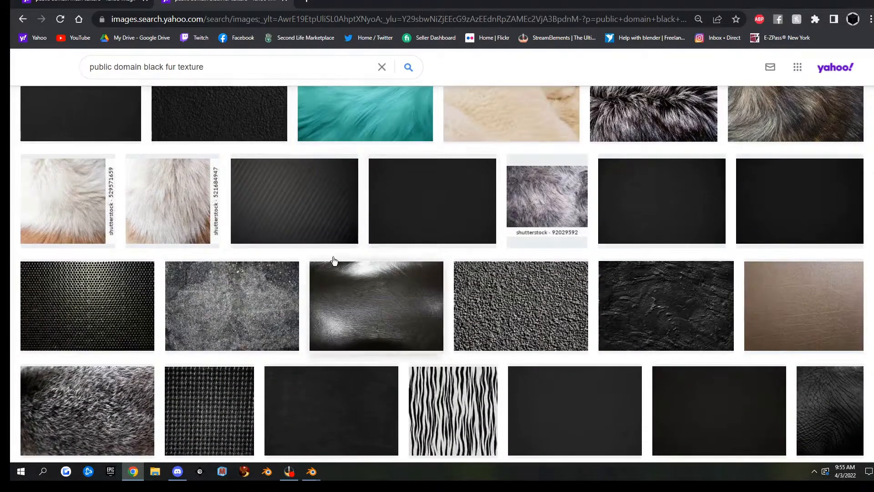
pyautogui.click(96, 2)
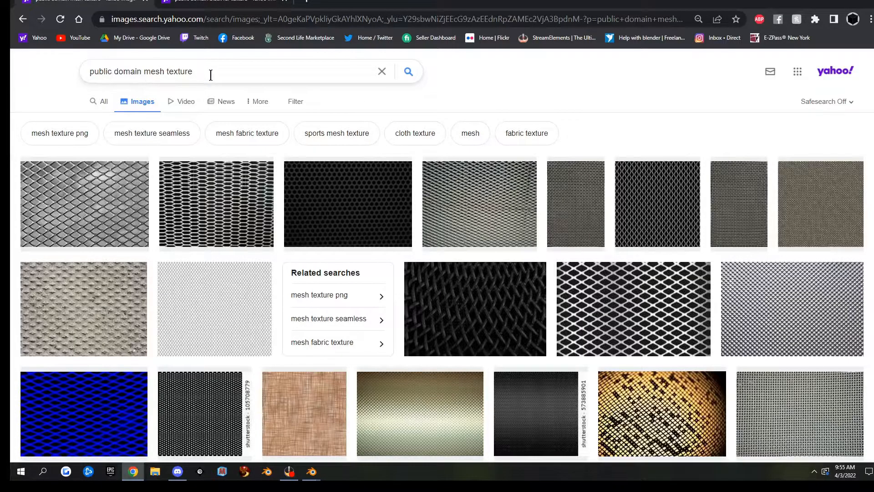
pyautogui.click(798, 302)
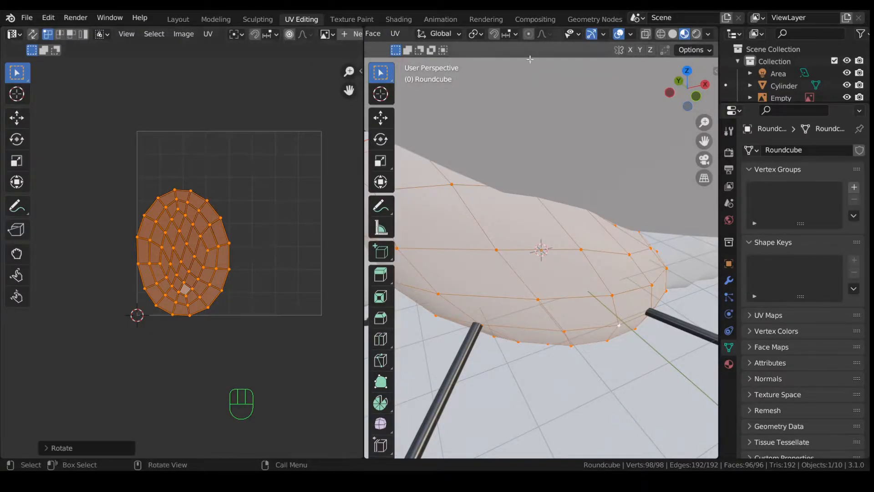
# Step: Create a new body material and attach mapping and image texture nodes to its Principled BSDF
pyautogui.click(403, 20)
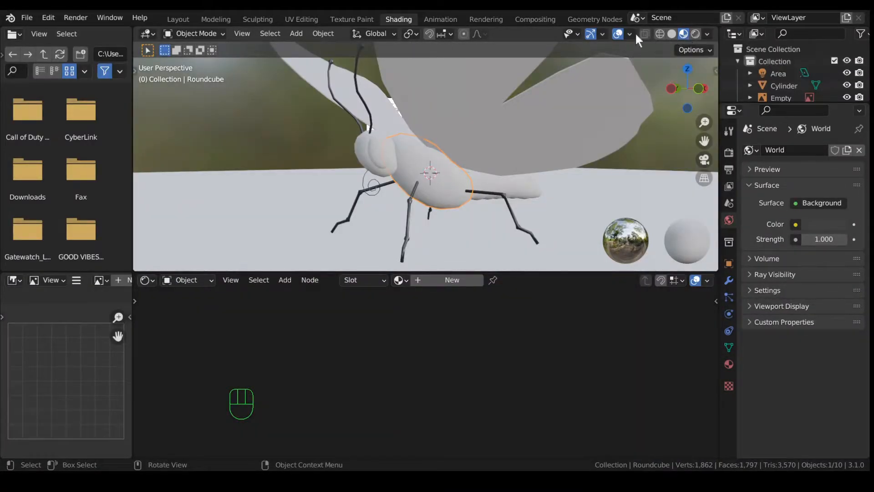
pyautogui.click(456, 281)
pyautogui.click(484, 337)
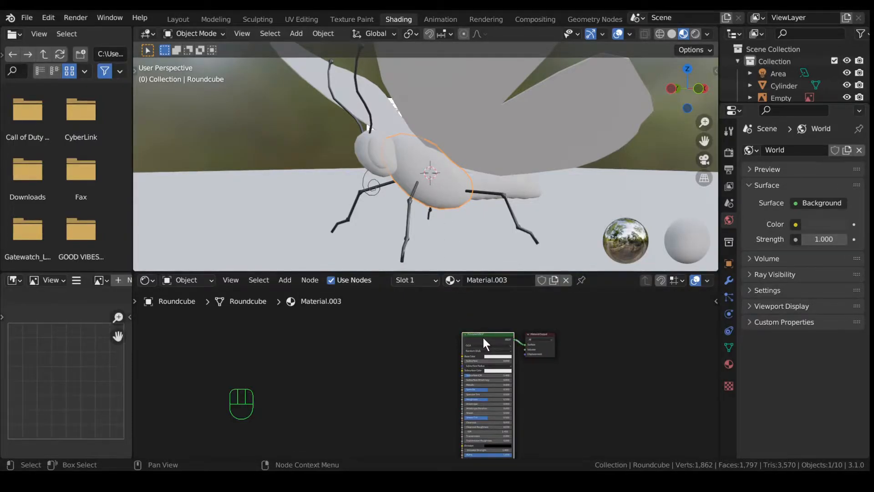
pyautogui.hotkey('ctrl', 't')
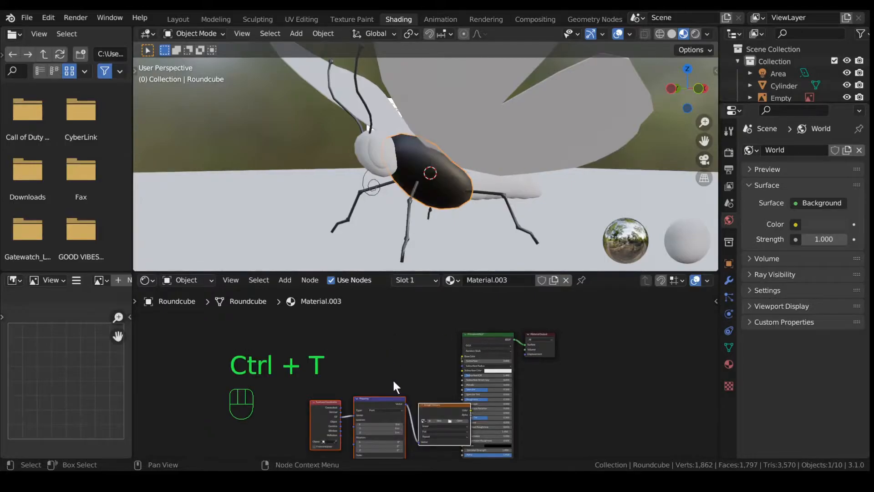
pyautogui.moveTo(387, 401); pyautogui.dragTo(345, 341)
pyautogui.scroll(3, 410, 373)
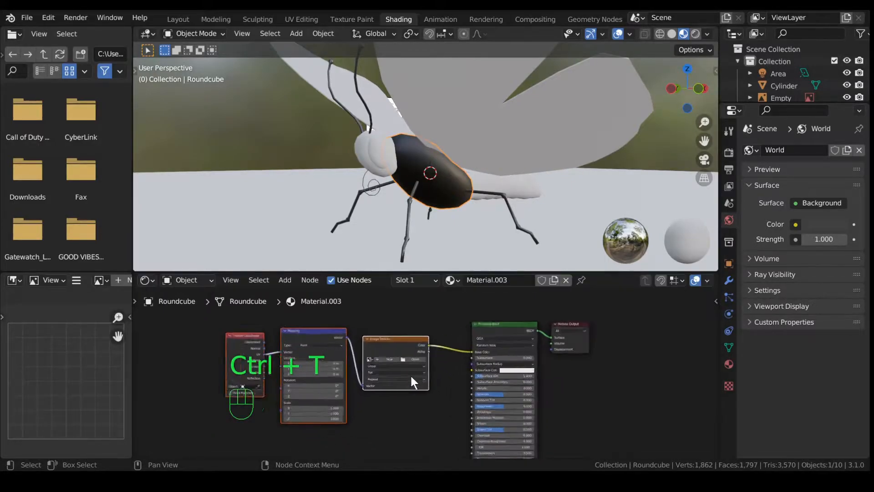
# Step: Load the animals_texture5762.jpg fur image into the Image Texture and shift the texture nodes left
pyautogui.click(412, 351)
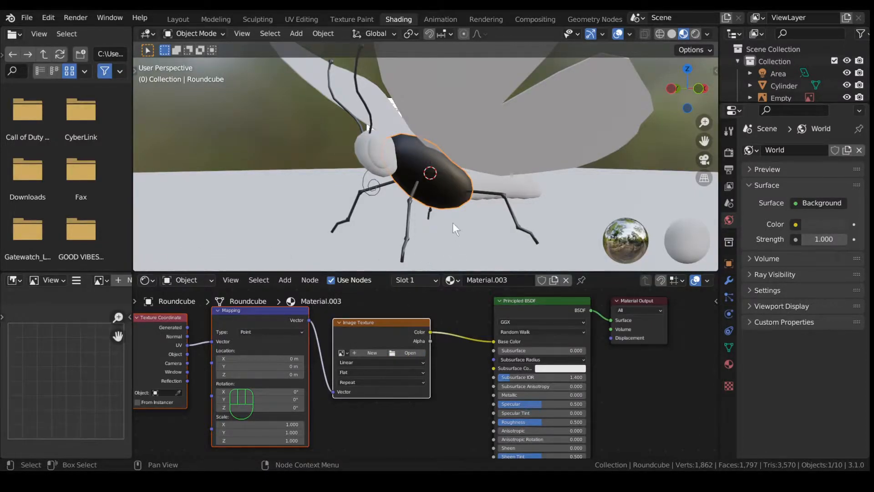
pyautogui.scroll(4, 452, 200)
pyautogui.moveTo(452, 187); pyautogui.dragTo(435, 196, button='middle')
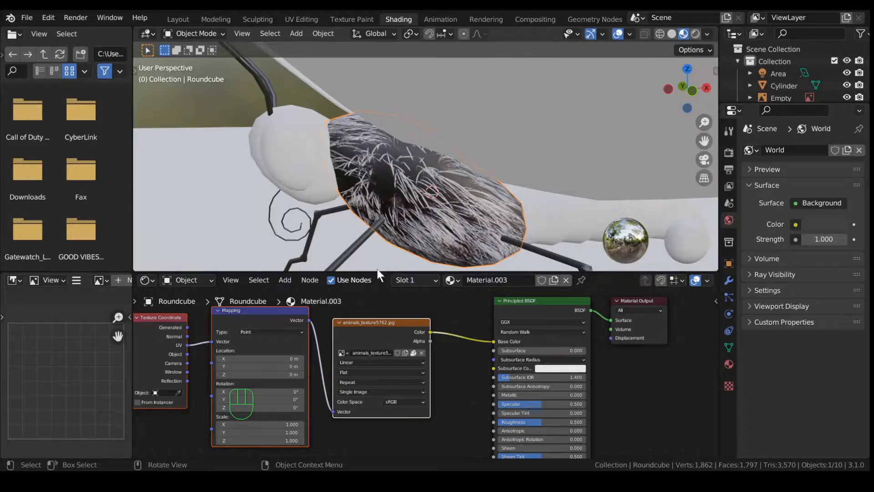
pyautogui.scroll(-3, 387, 311)
pyautogui.moveTo(220, 317); pyautogui.dragTo(402, 400)
pyautogui.moveTo(345, 339); pyautogui.dragTo(222, 330)
# Step: Insert an RGB Curves node between the fur image texture and the Principled BSDF
pyautogui.hotkey('shift', 'a')
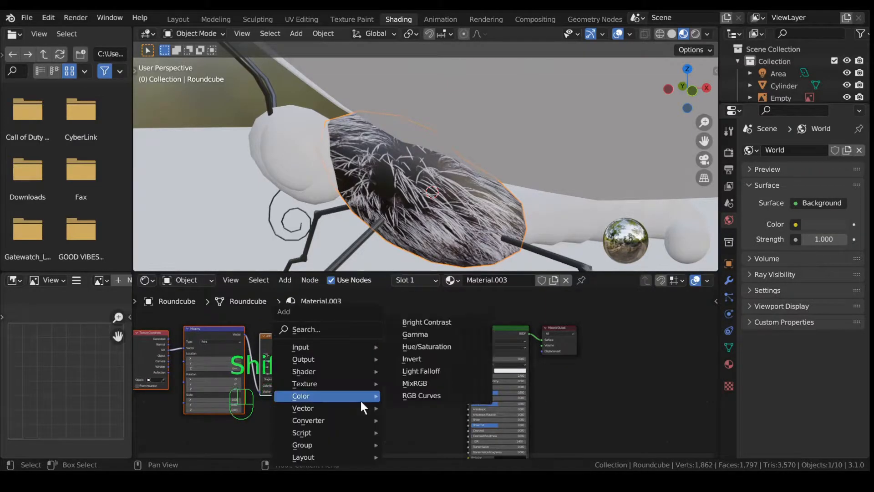
pyautogui.click(335, 331)
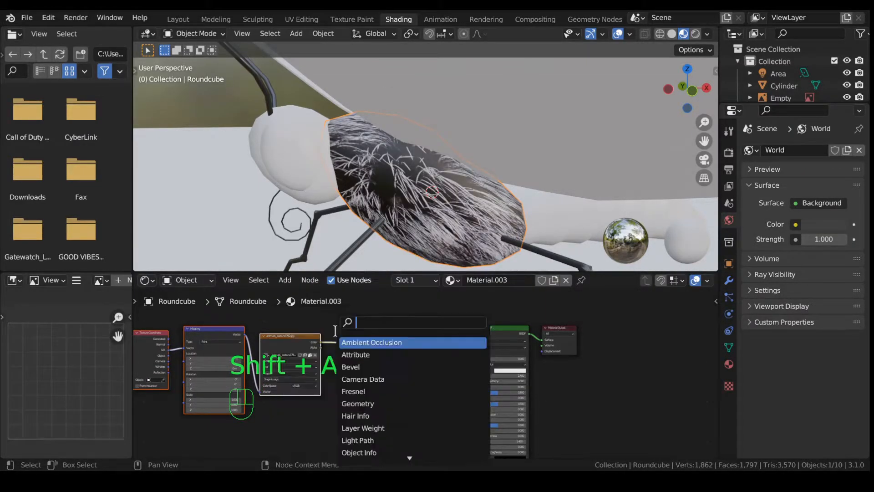
pyautogui.write('rgb')
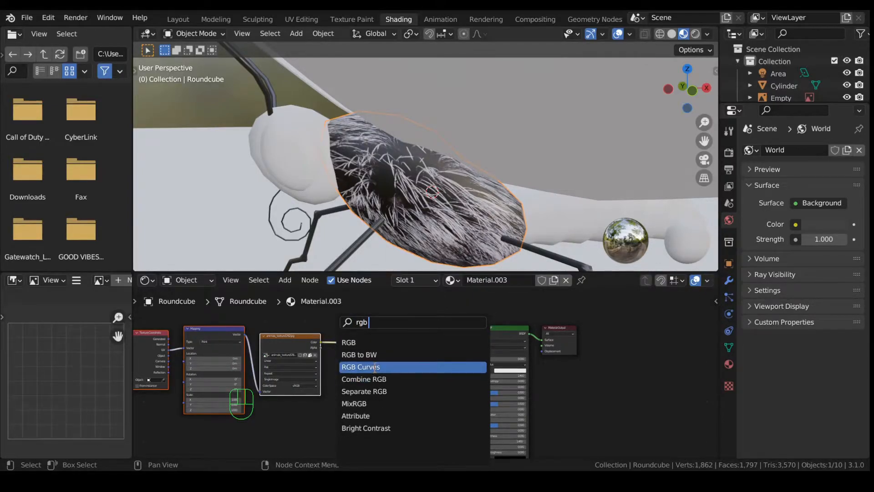
pyautogui.click(364, 367)
pyautogui.click(361, 326)
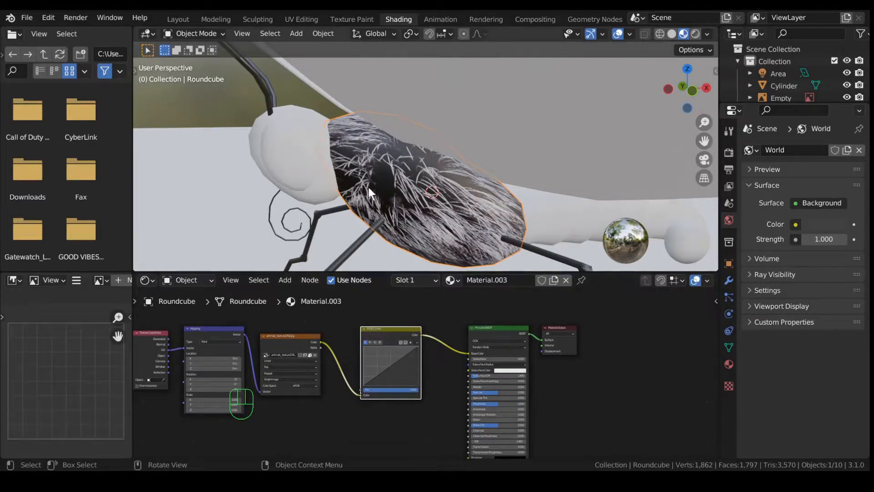
# Step: Lower the fur's colour curve to darken it and drop Specular to 0.186
pyautogui.scroll(3, 394, 371)
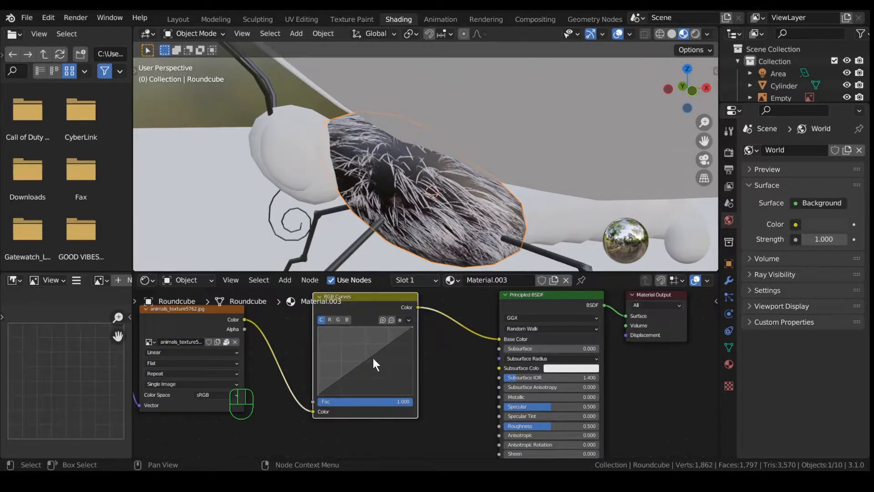
pyautogui.click(368, 359)
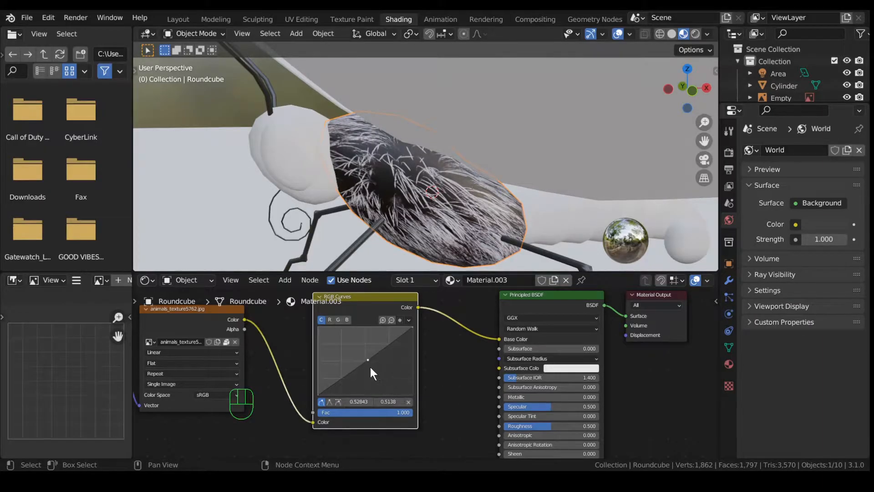
pyautogui.moveTo(368, 365); pyautogui.dragTo(380, 374)
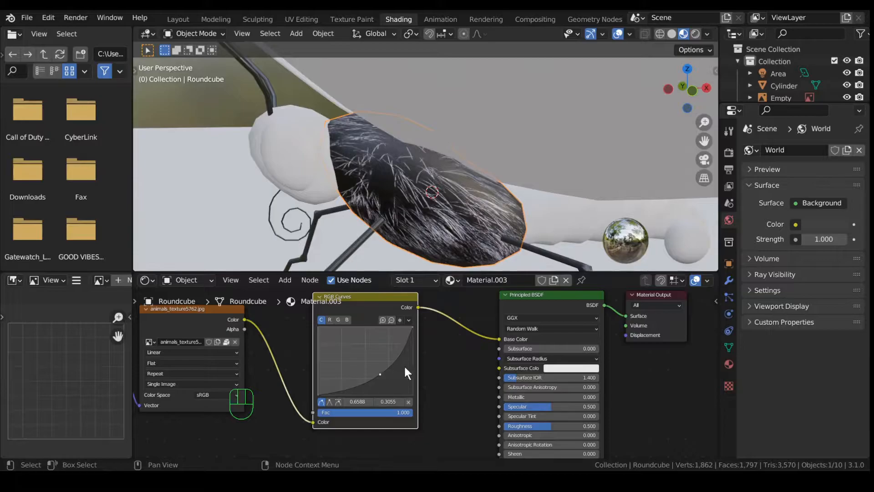
pyautogui.moveTo(545, 404); pyautogui.dragTo(565, 429)
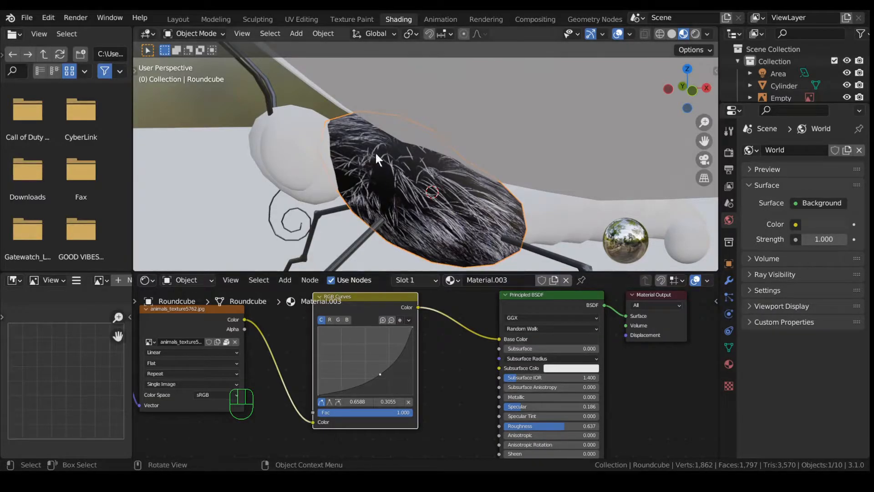
# Step: Raise the blue curve, pull the combined curve down and adjust red to tint the fur blue
pyautogui.click(347, 320)
pyautogui.click(365, 357)
pyautogui.moveTo(366, 357); pyautogui.dragTo(390, 376)
pyautogui.click(321, 320)
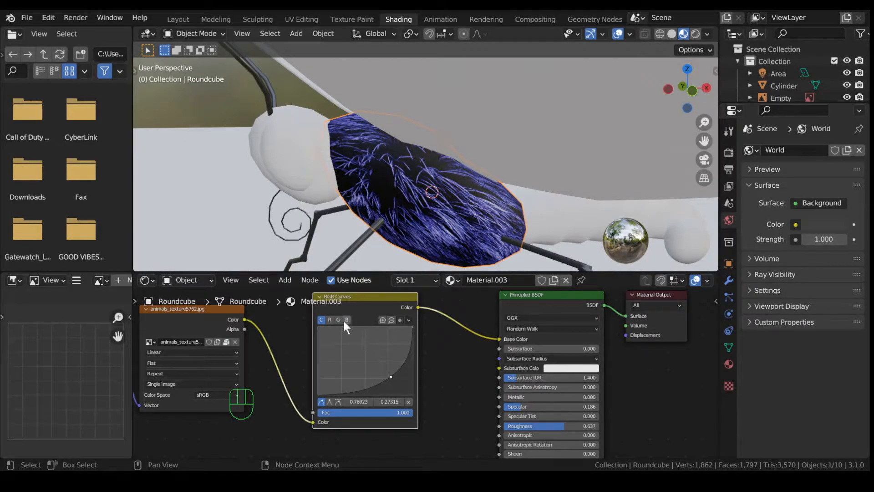
pyautogui.click(329, 319)
pyautogui.moveTo(373, 358); pyautogui.dragTo(370, 382)
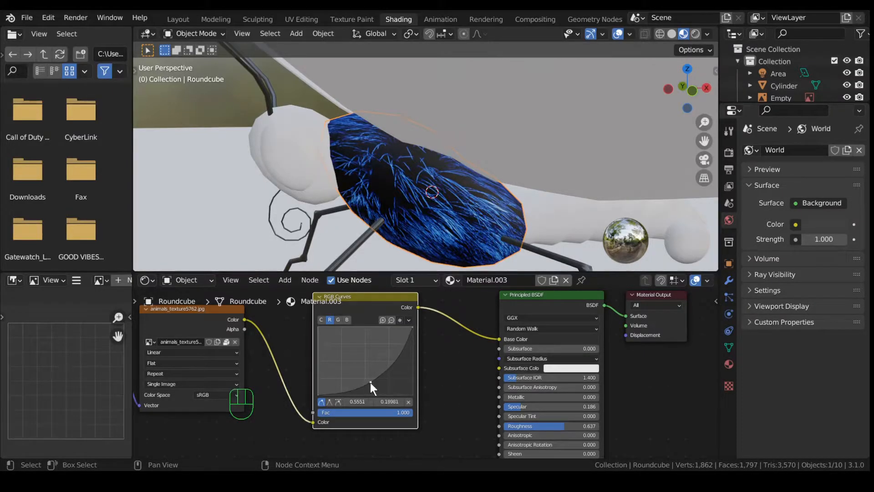
pyautogui.moveTo(409, 187); pyautogui.dragTo(475, 188, button='middle')
pyautogui.click(358, 193)
# Step: Join the head sphere and tail cylinder into one object with Ctrl+J
pyautogui.keyDown('shift'); pyautogui.click(530, 200); pyautogui.keyUp('shift')
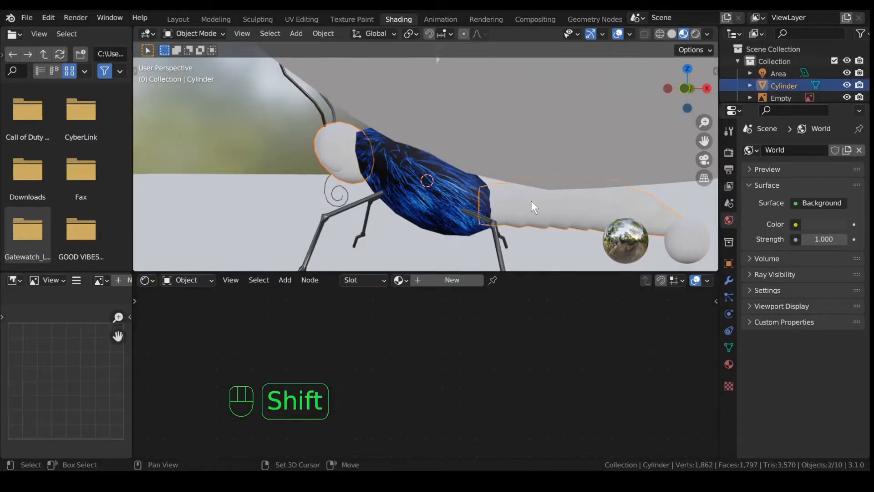
pyautogui.hotkey('ctrl', 'j')
pyautogui.moveTo(414, 191); pyautogui.dragTo(286, 132, button='middle')
pyautogui.click(344, 150)
pyautogui.click(348, 162)
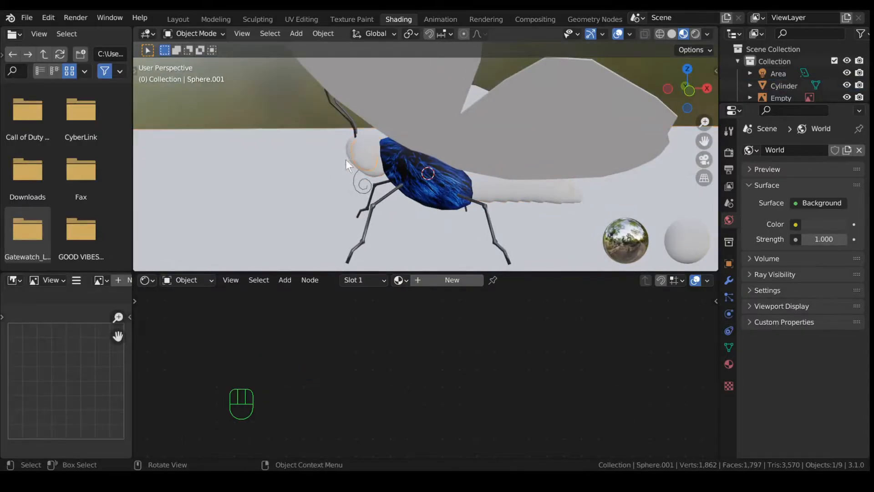
pyautogui.click(516, 188)
pyautogui.moveTo(461, 190); pyautogui.dragTo(463, 187, button='middle')
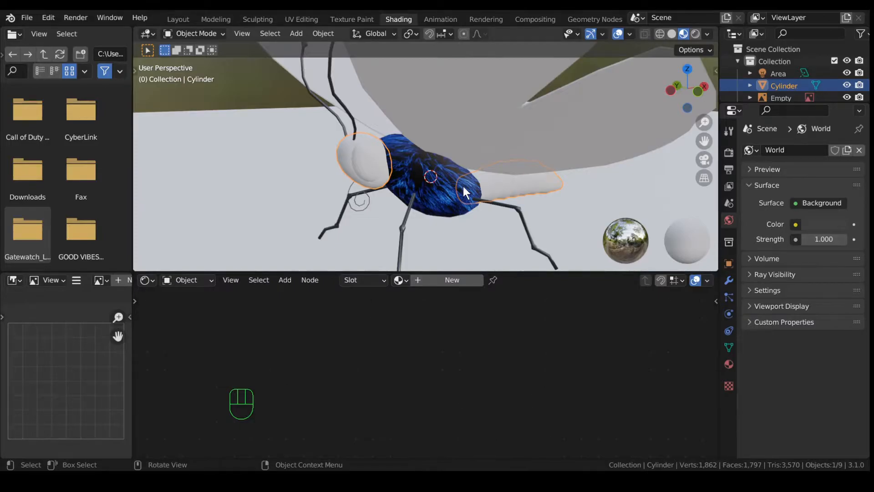
# Step: UV-unwrap the entire joined head-and-tail mesh
pyautogui.press('Tab')
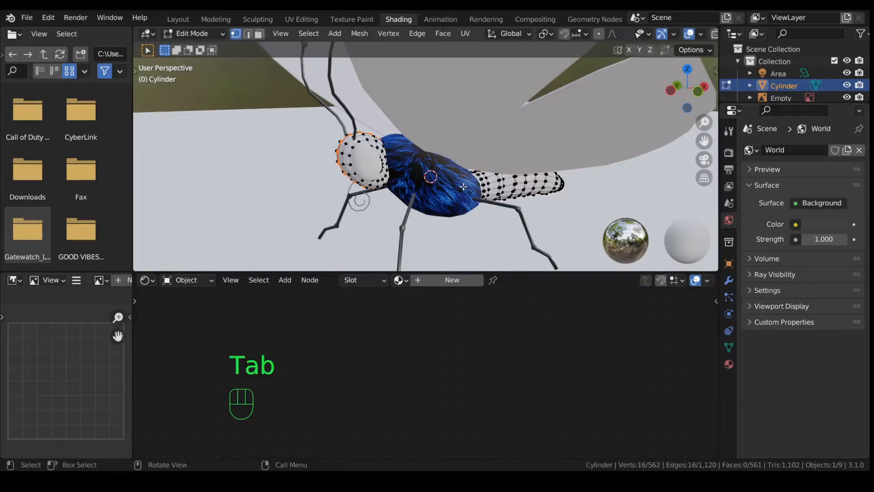
pyautogui.press('a')
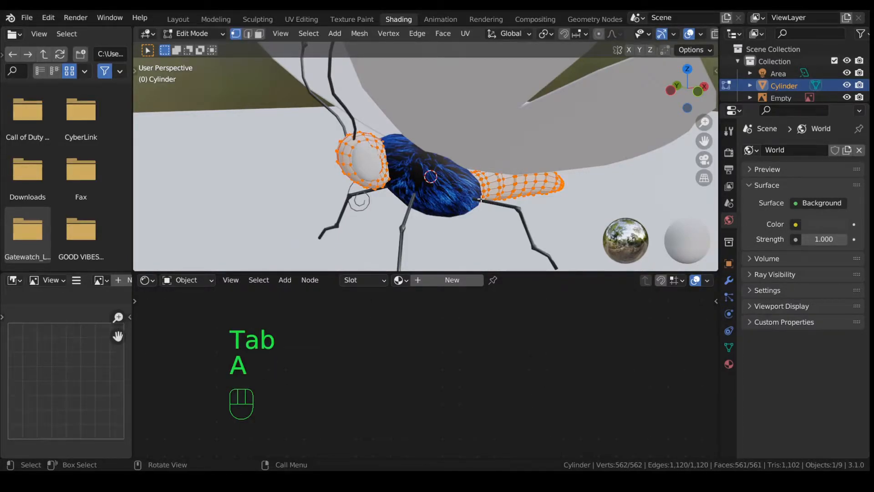
pyautogui.press('u')
pyautogui.click(480, 199)
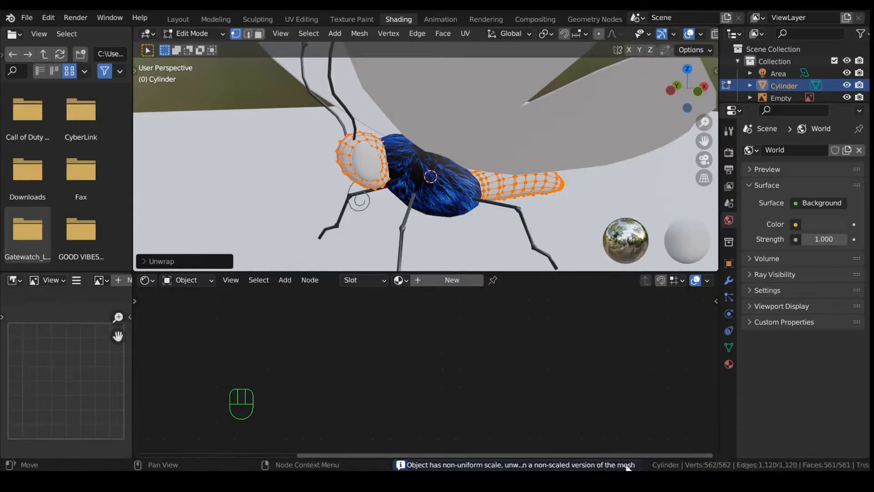
pyautogui.press('Tab')
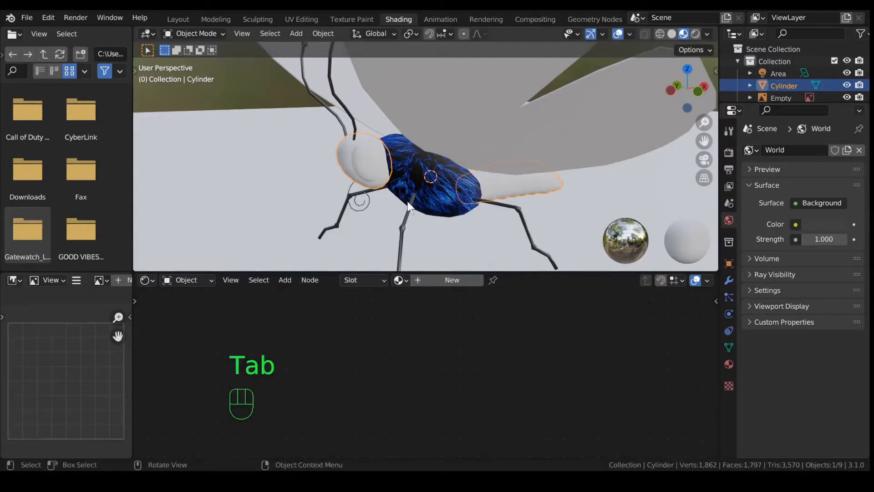
# Step: Apply all transforms to the joined object and check its UV layout
pyautogui.press('q')
pyautogui.click(406, 202)
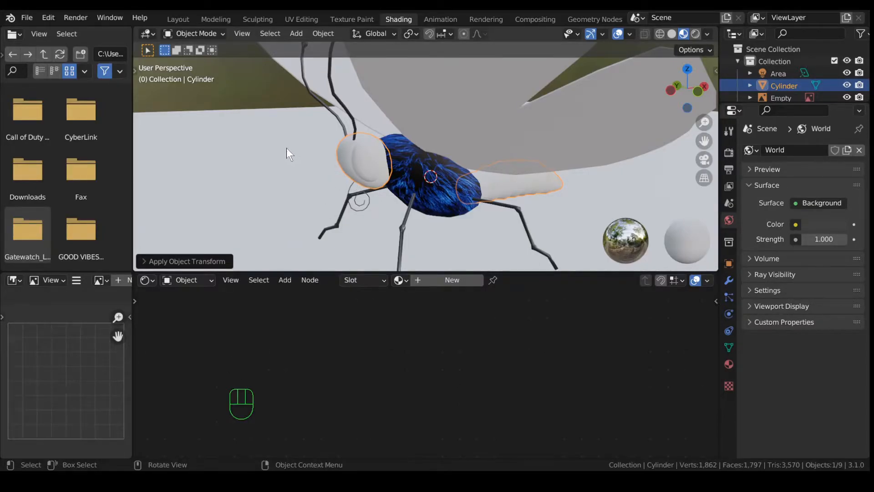
pyautogui.scroll(6, 240, 129)
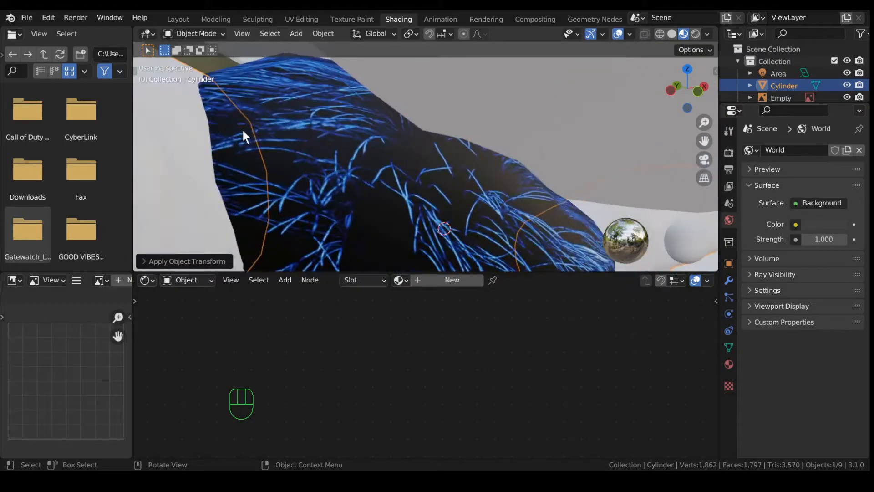
pyautogui.scroll(-7, 242, 128)
pyautogui.click(177, 20)
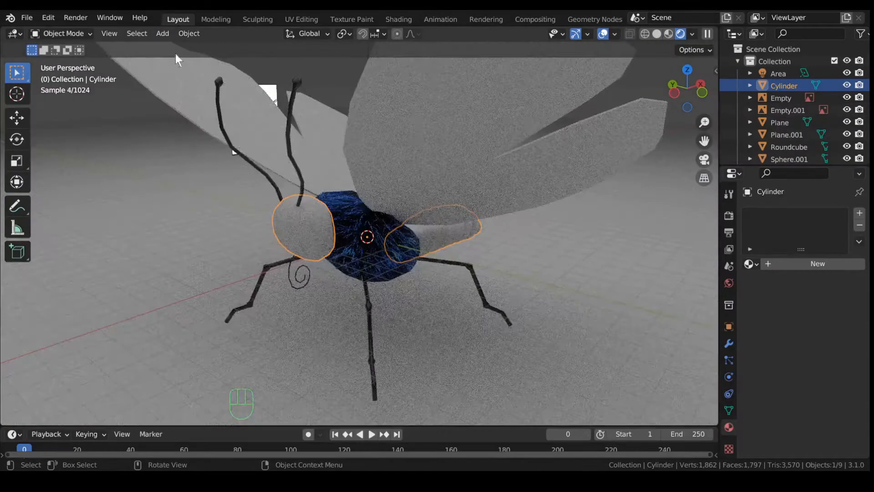
pyautogui.click(188, 33)
pyautogui.moveTo(207, 96)
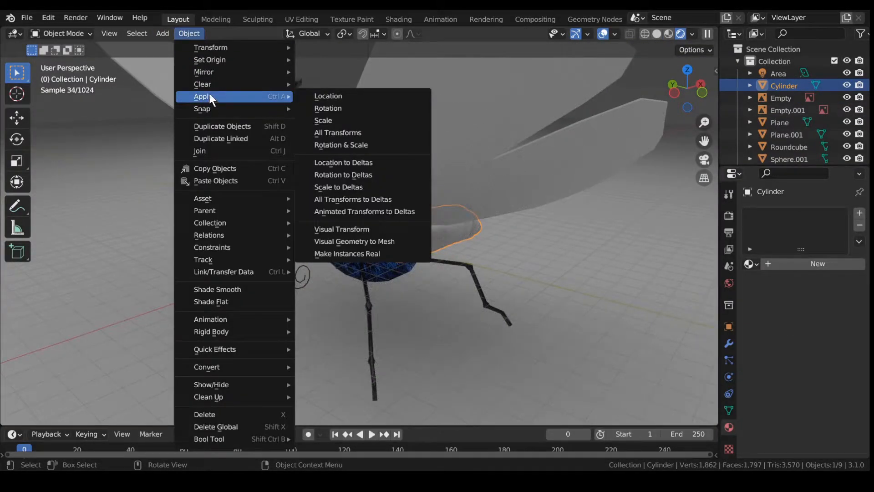
pyautogui.click(351, 141)
pyautogui.click(301, 19)
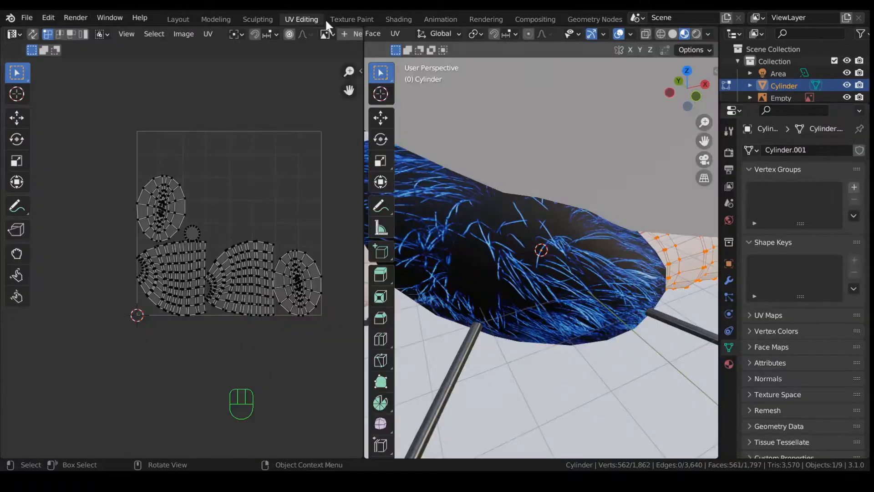
pyautogui.click(398, 19)
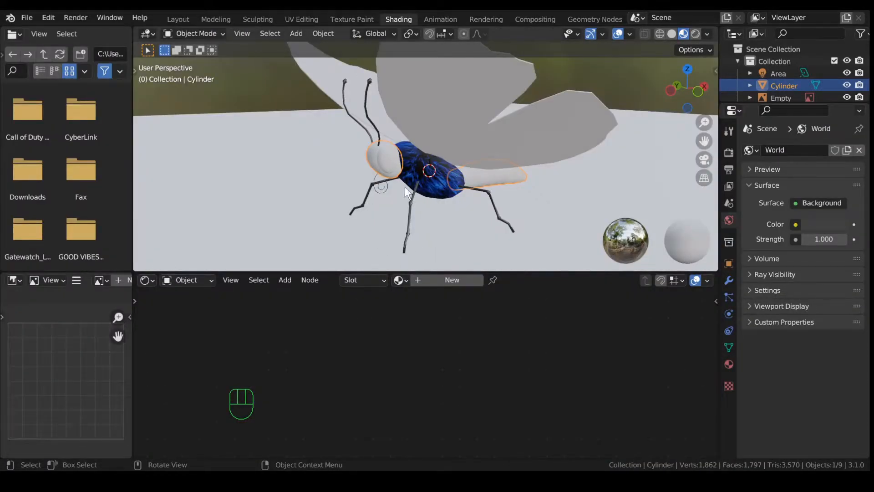
# Step: Give the head and tail a new material with a near-black base colour
pyautogui.scroll(3, 402, 185)
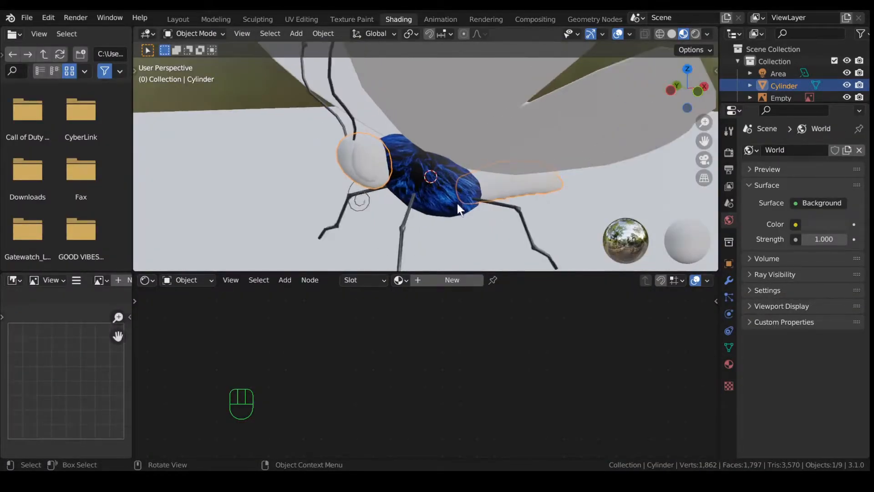
pyautogui.click(455, 281)
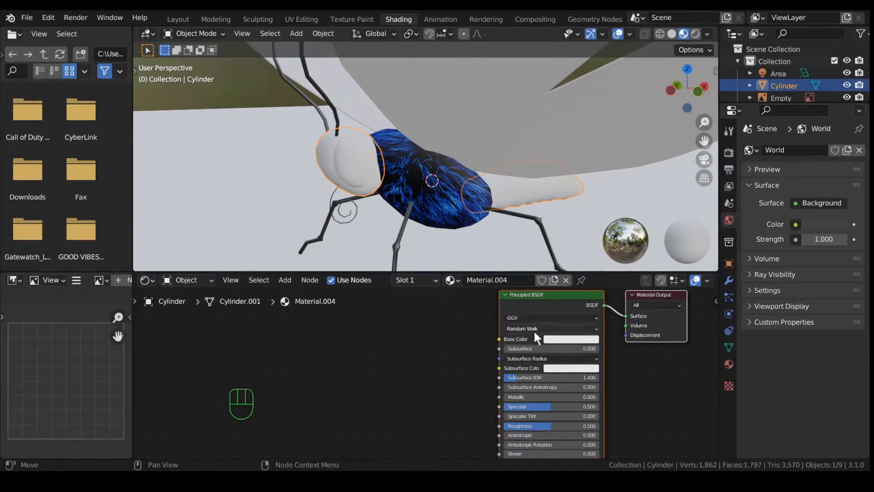
pyautogui.moveTo(598, 358); pyautogui.dragTo(497, 365, button='middle')
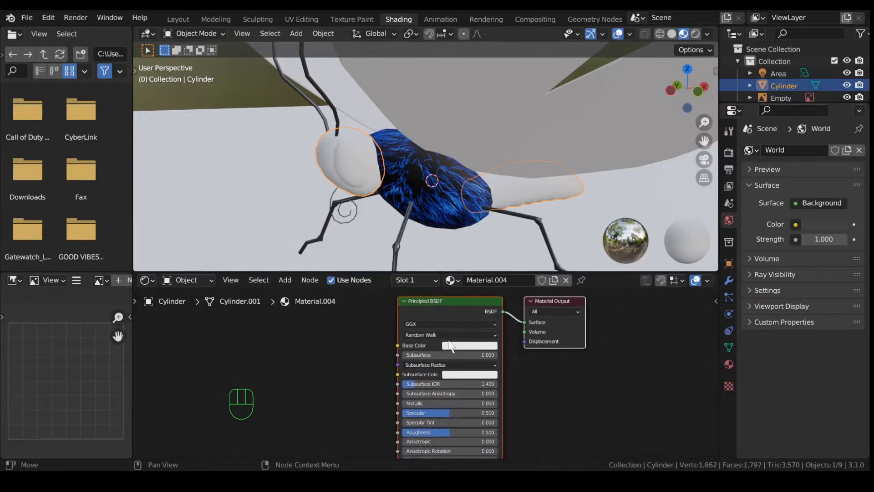
pyautogui.click(455, 348)
pyautogui.moveTo(518, 230); pyautogui.dragTo(517, 278)
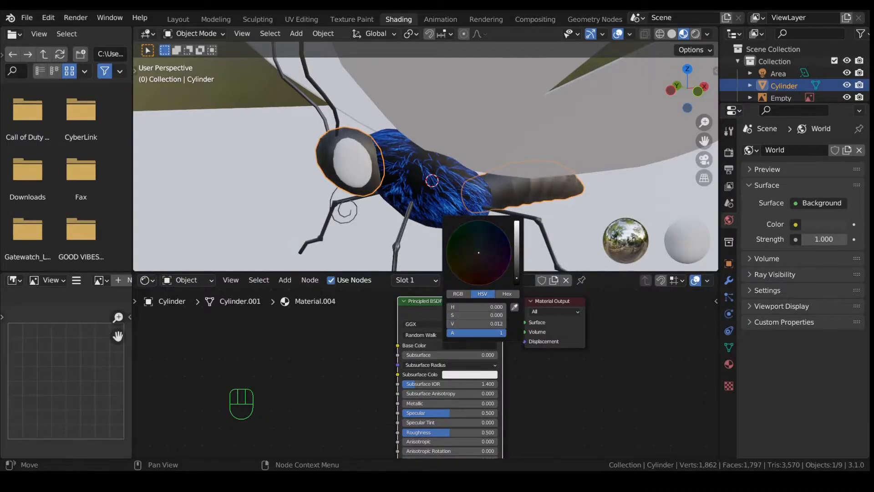
# Step: Switch the viewport to Rendered shading and view the head from the front
pyautogui.click(696, 34)
pyautogui.scroll(5, 412, 131)
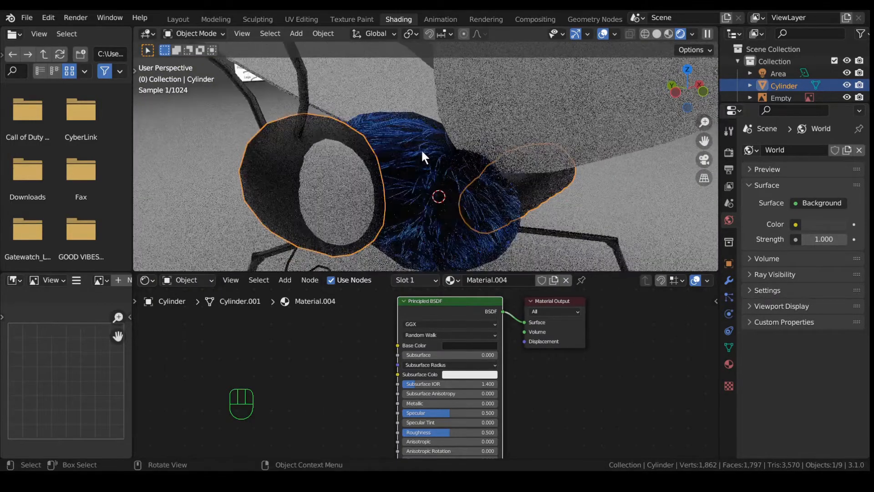
pyautogui.moveTo(195, 118); pyautogui.dragTo(294, 164, button='middle')
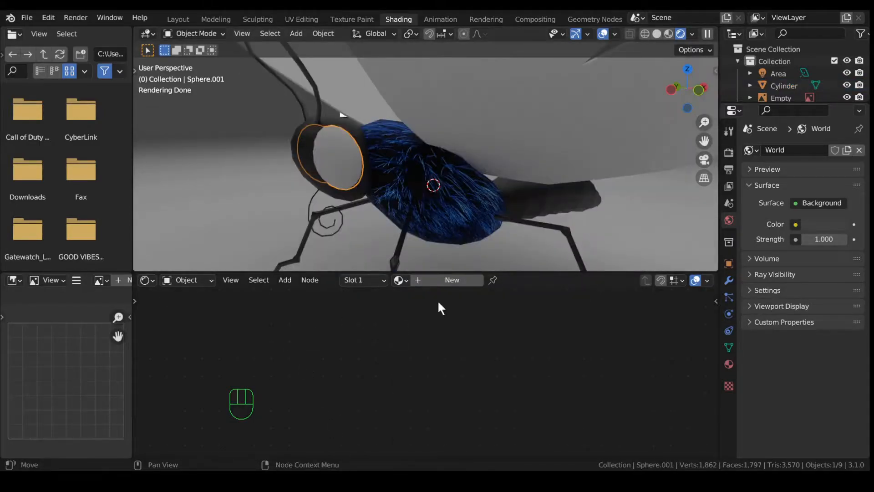
# Step: Create Material.005 for the eye with a Ctrl+T image texture loading the compound-eye image
pyautogui.click(453, 280)
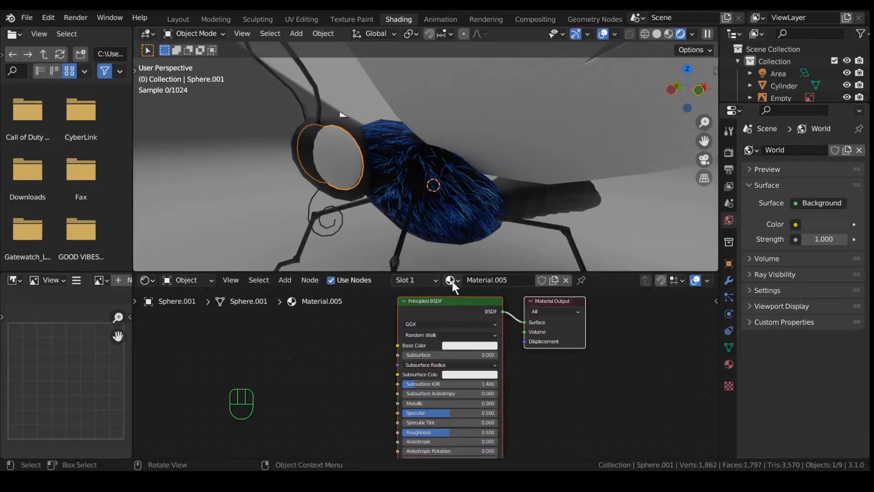
pyautogui.scroll(-2, 356, 336)
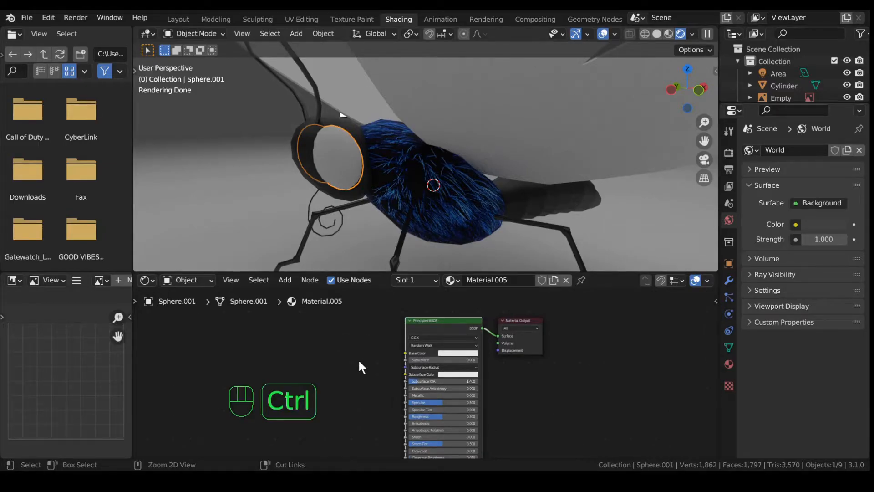
pyautogui.hotkey('ctrl', 't')
pyautogui.moveTo(295, 415); pyautogui.dragTo(247, 327)
pyautogui.scroll(4, 340, 366)
pyautogui.scroll(1, 340, 366)
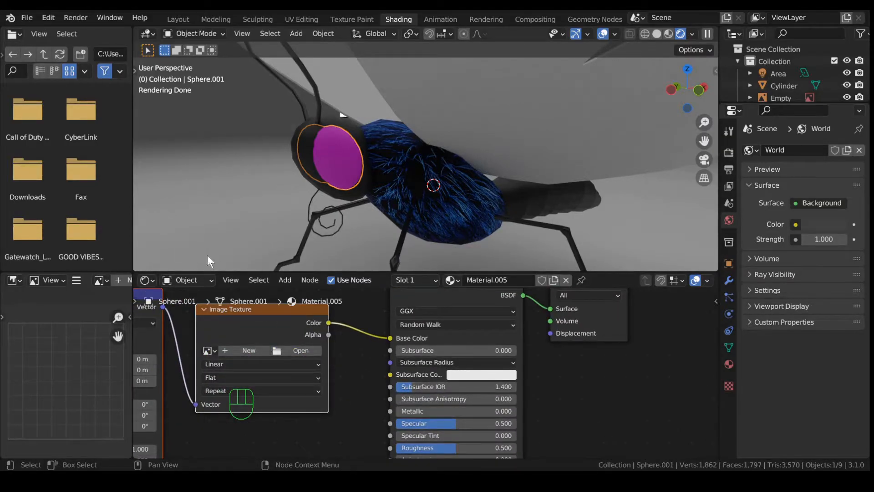
pyautogui.doubleClick(450, 267)
pyautogui.scroll(3, 367, 198)
pyautogui.moveTo(368, 203); pyautogui.dragTo(320, 179, button='middle')
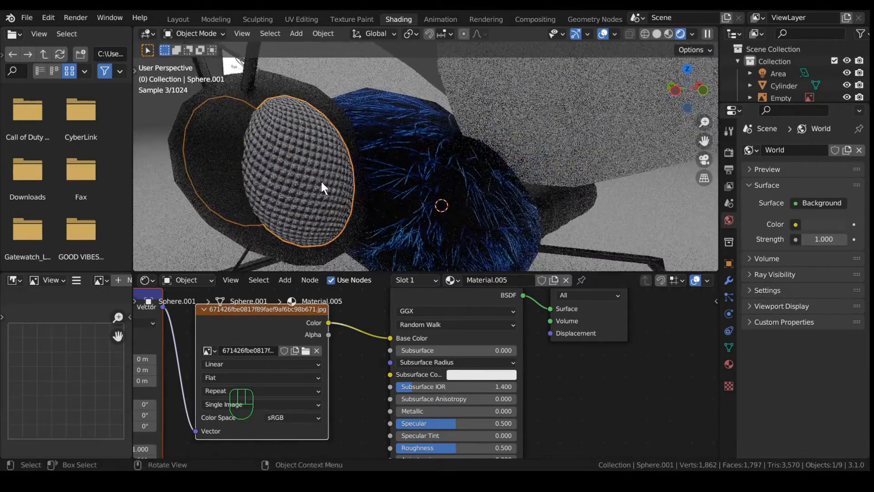
# Step: UV-unwrap the whole eye mesh in UV Editing, then view the wrapped grid in Layout
pyautogui.click(308, 18)
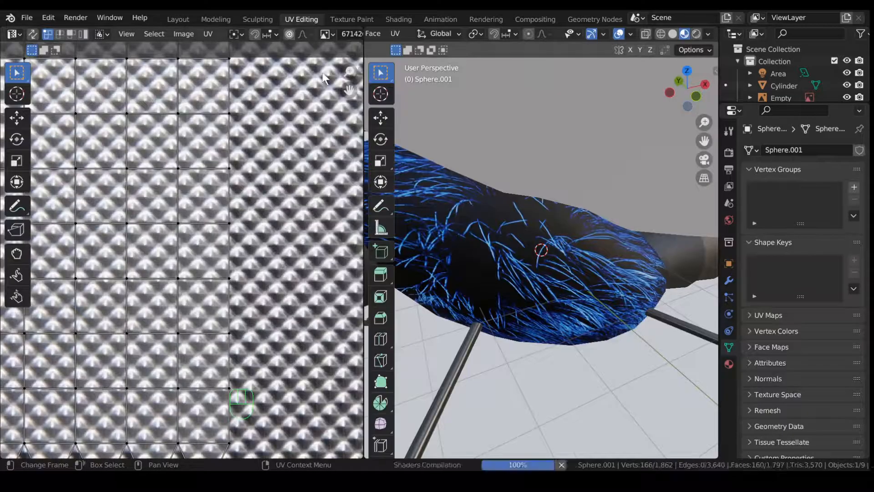
pyautogui.scroll(-6, 233, 245)
pyautogui.scroll(-1, 233, 245)
pyautogui.scroll(-5, 470, 242)
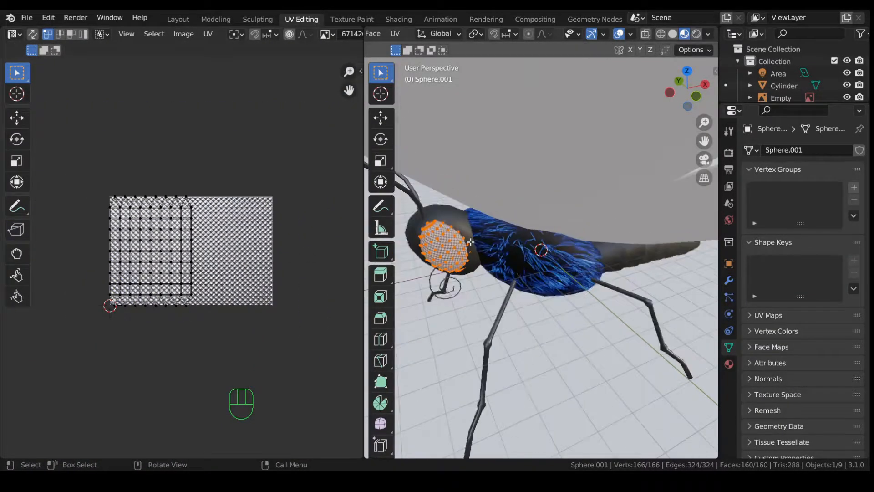
pyautogui.press('a')
pyautogui.press('a')
pyautogui.press('a')
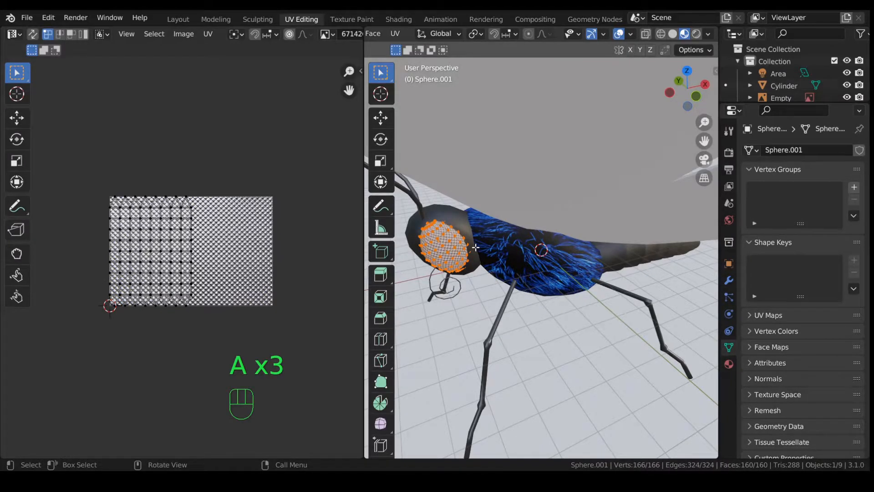
pyautogui.press('u')
pyautogui.click(475, 248)
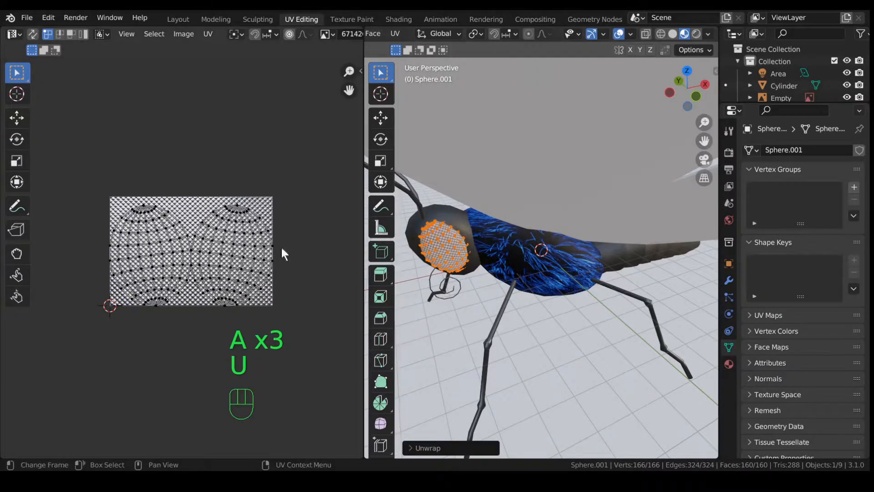
pyautogui.click(176, 21)
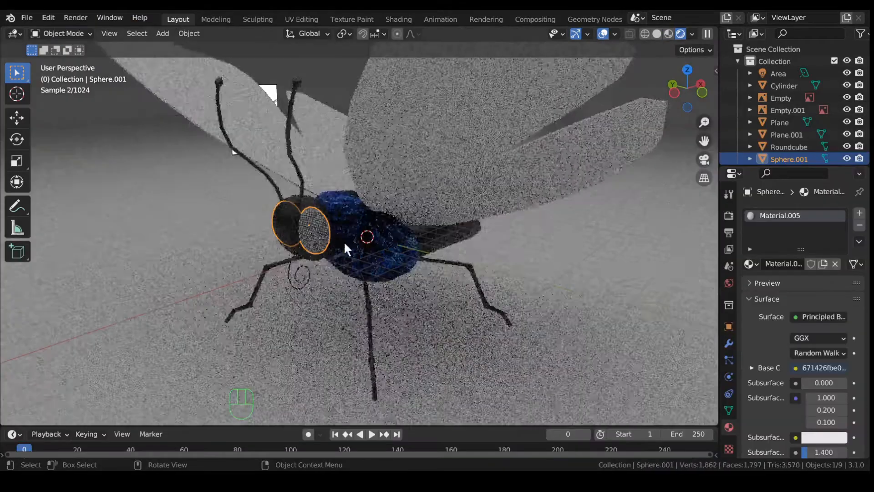
pyautogui.moveTo(360, 267); pyautogui.dragTo(324, 235, button='middle')
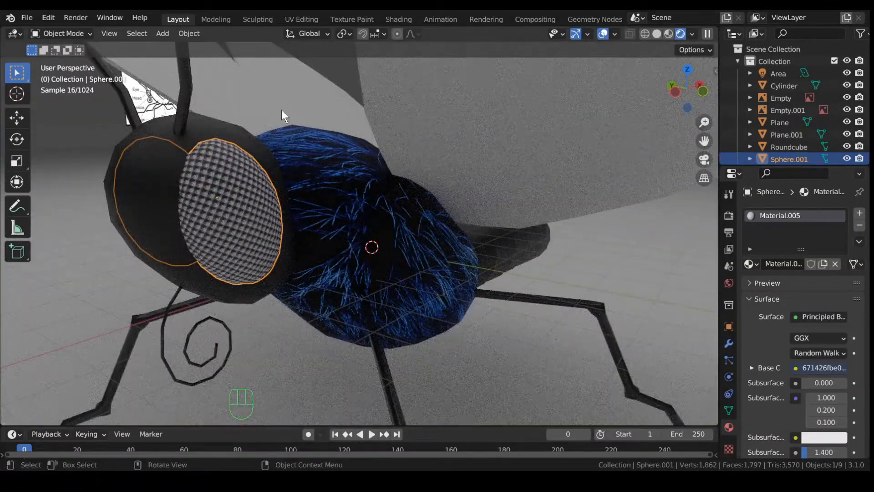
# Step: Move the eye's coordinate, mapping and image texture nodes to the left
pyautogui.click(396, 19)
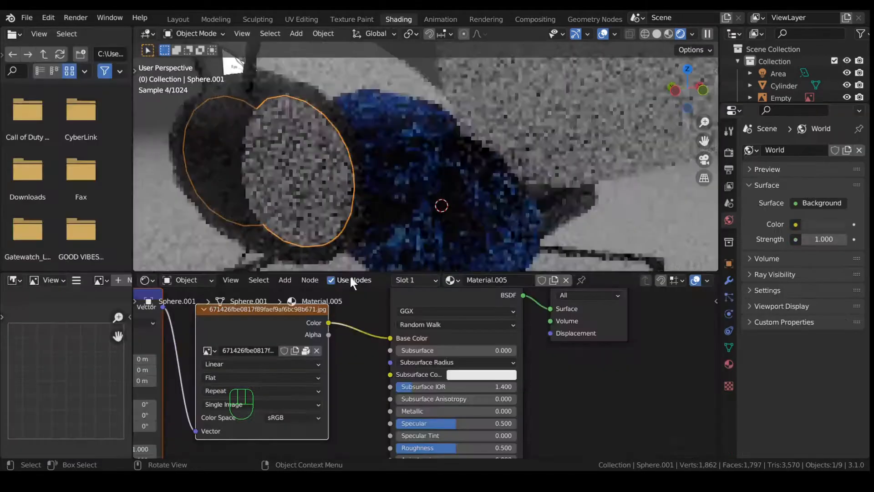
pyautogui.scroll(-5, 338, 342)
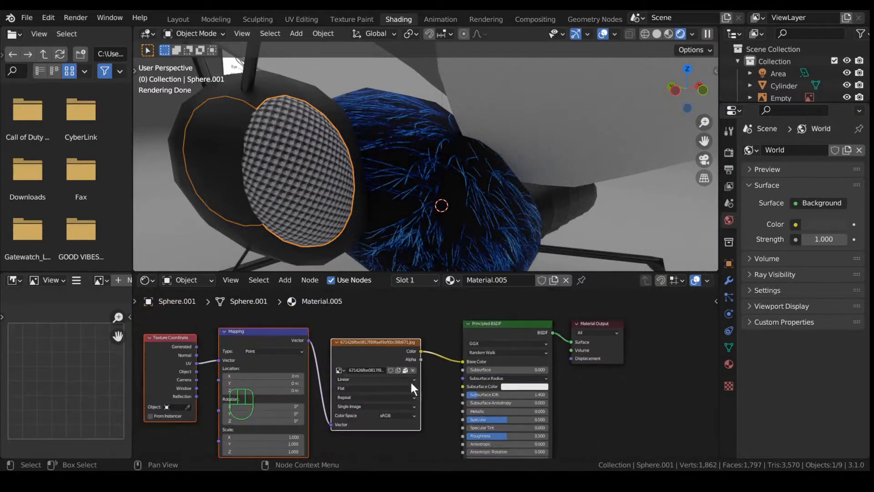
pyautogui.moveTo(193, 321); pyautogui.dragTo(406, 375)
pyautogui.moveTo(326, 350); pyautogui.dragTo(201, 349)
# Step: Insert an RGB Curves node between the eye image and shader and bend it to tint green
pyautogui.hotkey('shift', 'a')
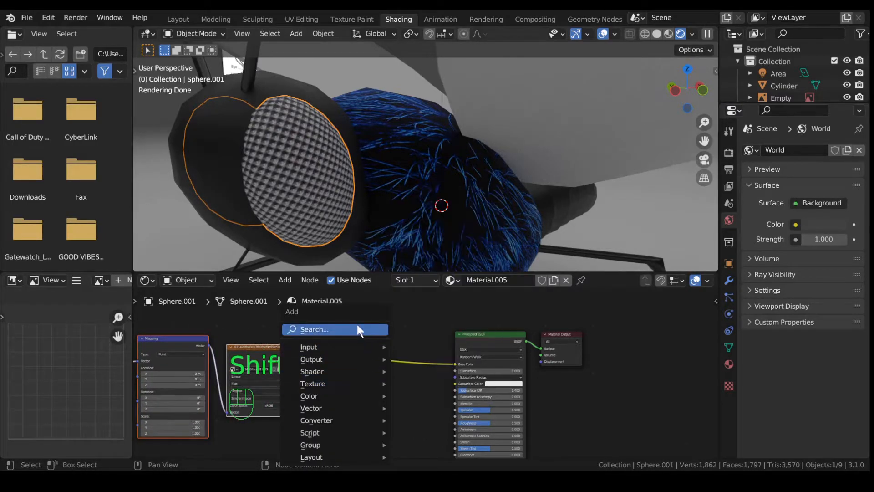
pyautogui.click(359, 323)
pyautogui.write('rgb')
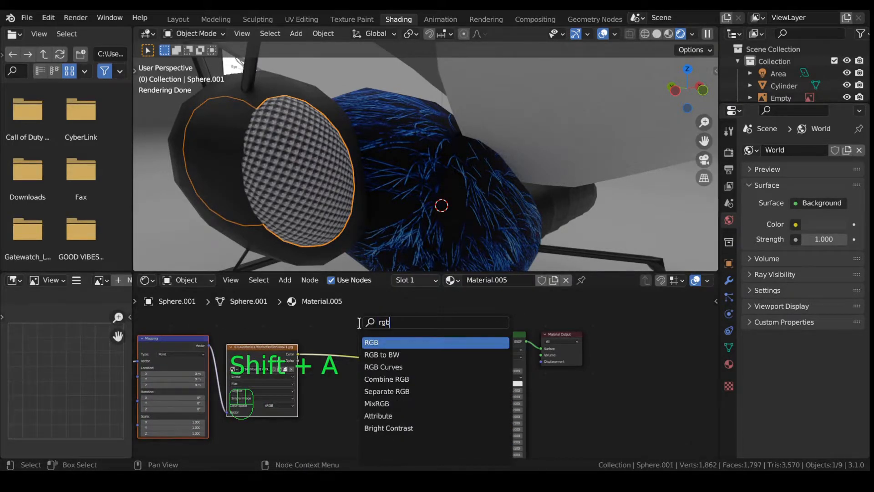
pyautogui.click(403, 366)
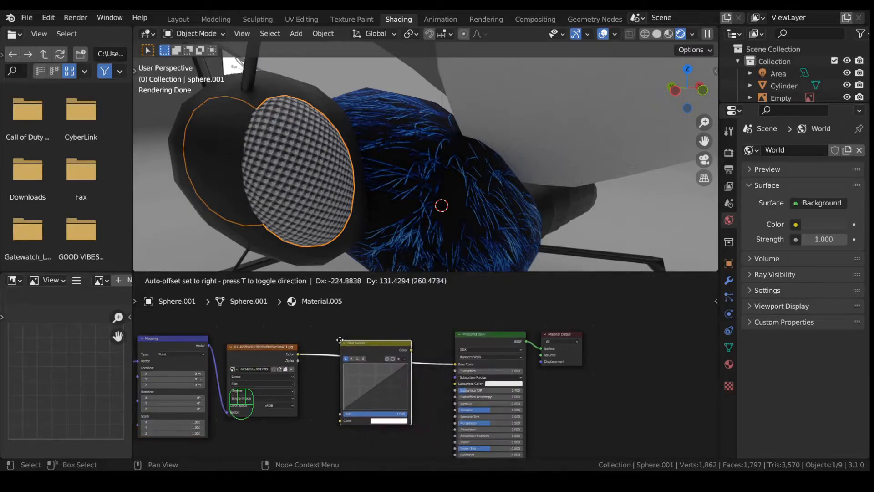
pyautogui.click(341, 341)
pyautogui.scroll(2, 376, 385)
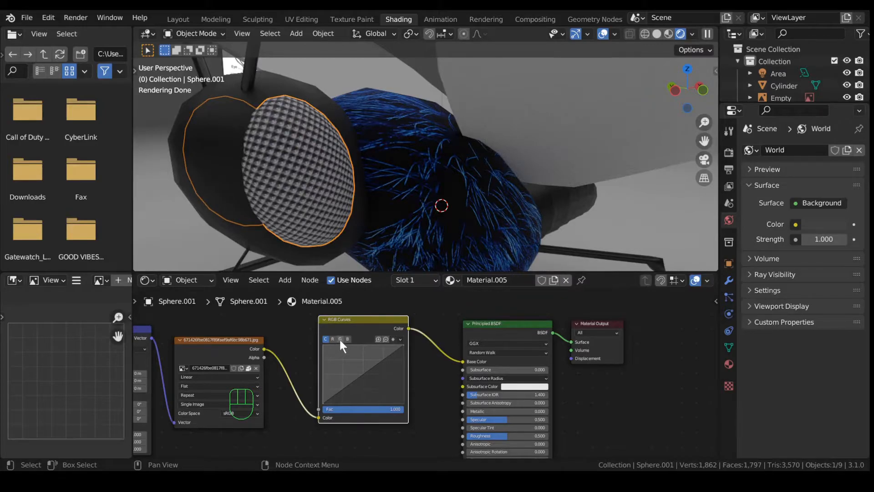
pyautogui.moveTo(362, 376); pyautogui.dragTo(375, 391)
pyautogui.click(326, 339)
# Step: Raise the eye's specular and hide viewport overlays to inspect the fly
pyautogui.moveTo(366, 266); pyautogui.dragTo(326, 166, button='middle')
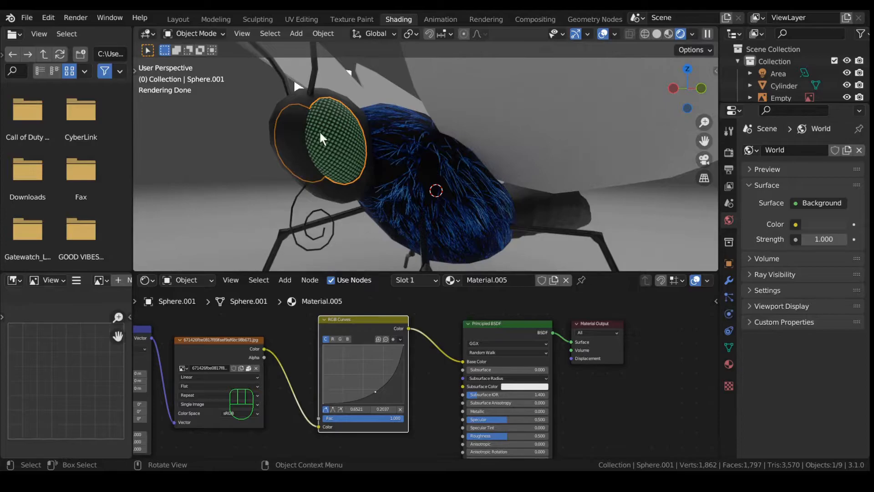
pyautogui.moveTo(503, 420)
pyautogui.mouseDown()
pyautogui.moveTo(526, 419)
pyautogui.moveTo(521, 436)
pyautogui.moveTo(506, 436)
pyautogui.mouseUp()
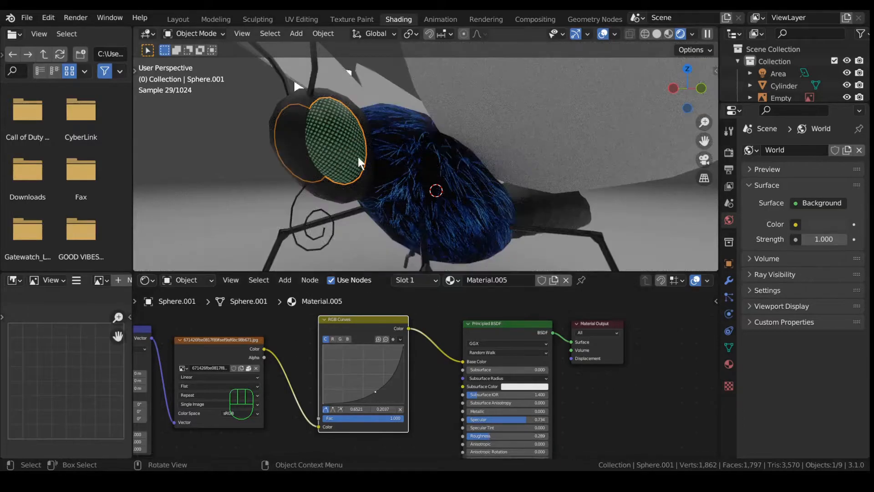
pyautogui.scroll(4, 358, 157)
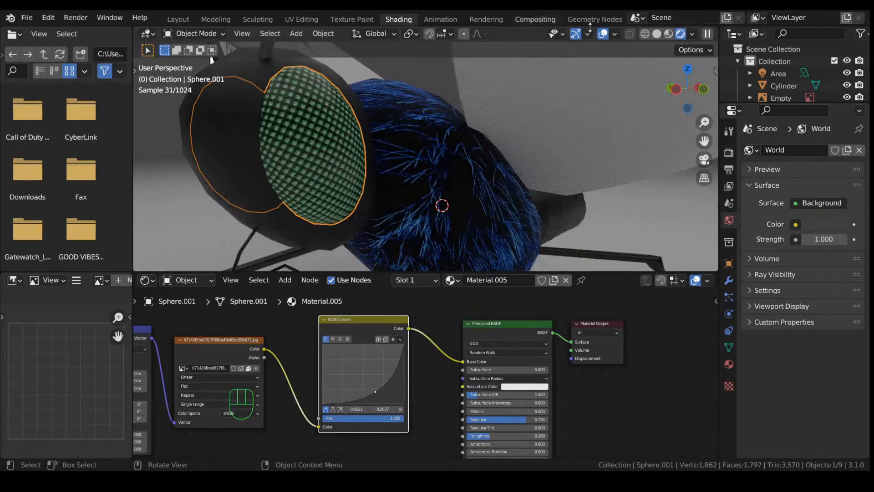
pyautogui.click(603, 33)
pyautogui.scroll(-4, 469, 132)
pyautogui.moveTo(426, 154); pyautogui.dragTo(405, 204, button='middle')
pyautogui.scroll(5, 439, 207)
pyautogui.scroll(-2, 397, 203)
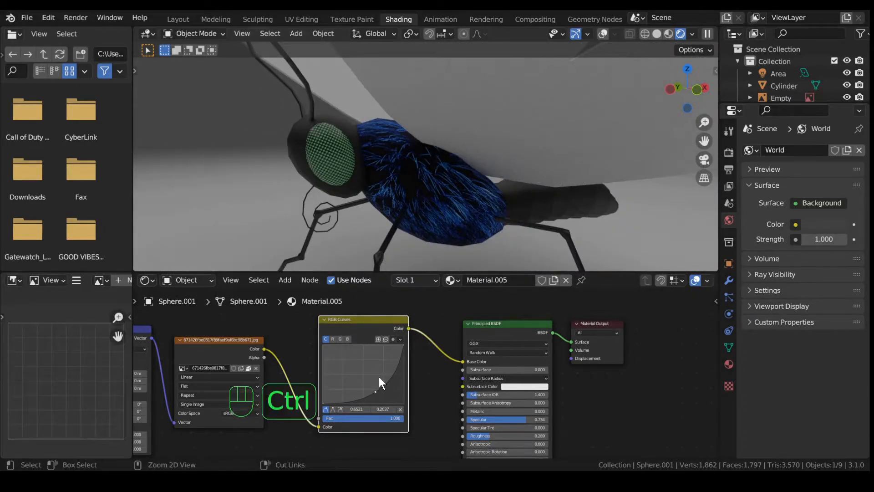
# Step: Undo the green tint and reshape the curves, pulling red down to make the eyes blue
pyautogui.hotkey('ctrl', 'z')
pyautogui.hotkey('ctrl', 'z')
pyautogui.hotkey('ctrl', 'z')
pyautogui.hotkey('ctrl', 'z')
pyautogui.hotkey('ctrl', 'z')
pyautogui.hotkey('ctrl', 'z')
pyautogui.hotkey('ctrl', 'z')
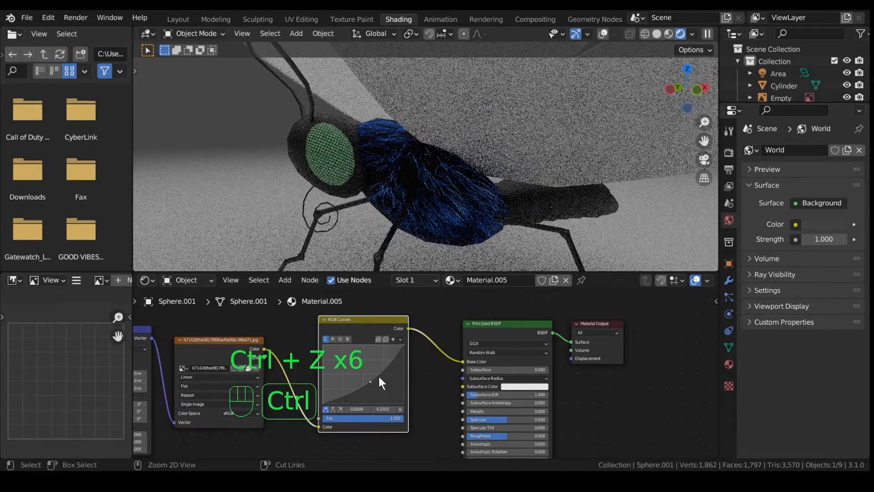
pyautogui.hotkey('ctrl', 'z')
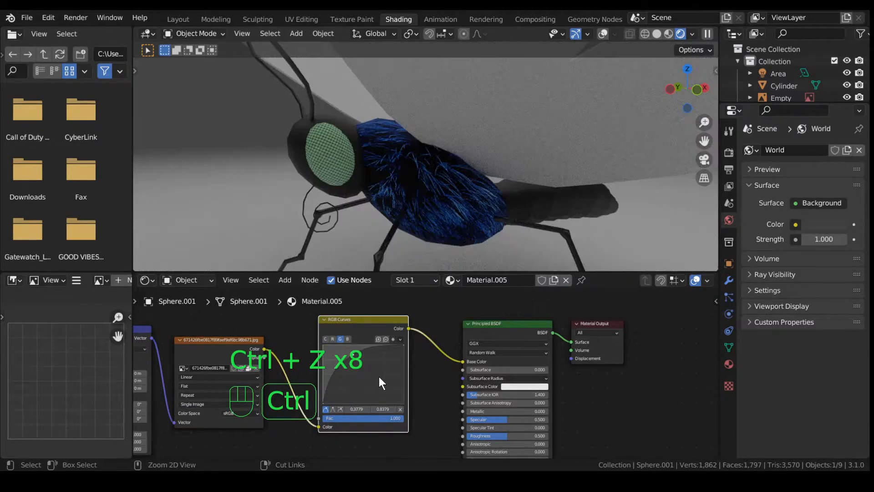
pyautogui.hotkey('ctrl', 'z')
pyautogui.hotkey('ctrl', 'z')
pyautogui.hotkey('ctrl', 'z')
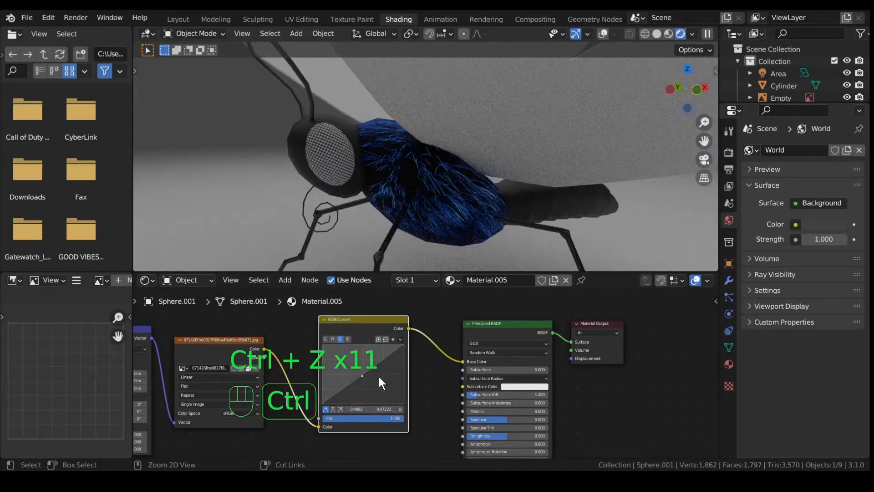
pyautogui.moveTo(365, 373); pyautogui.dragTo(370, 352)
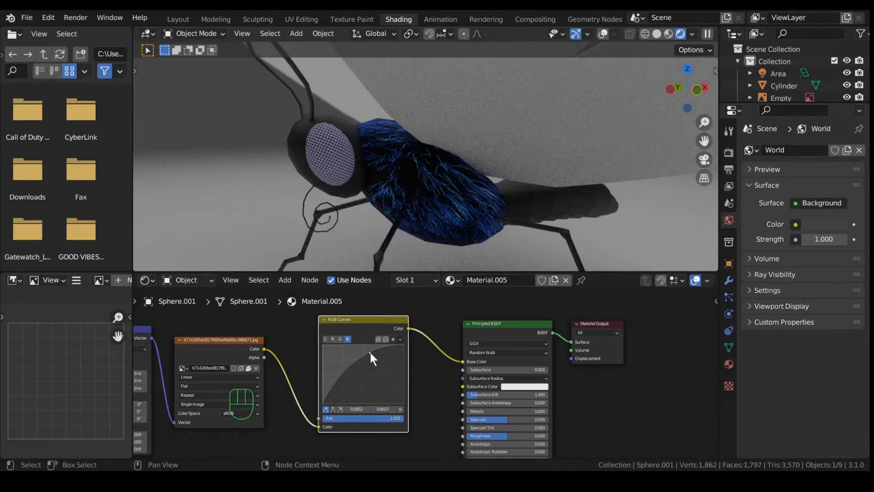
pyautogui.click(331, 338)
pyautogui.scroll(2, 351, 376)
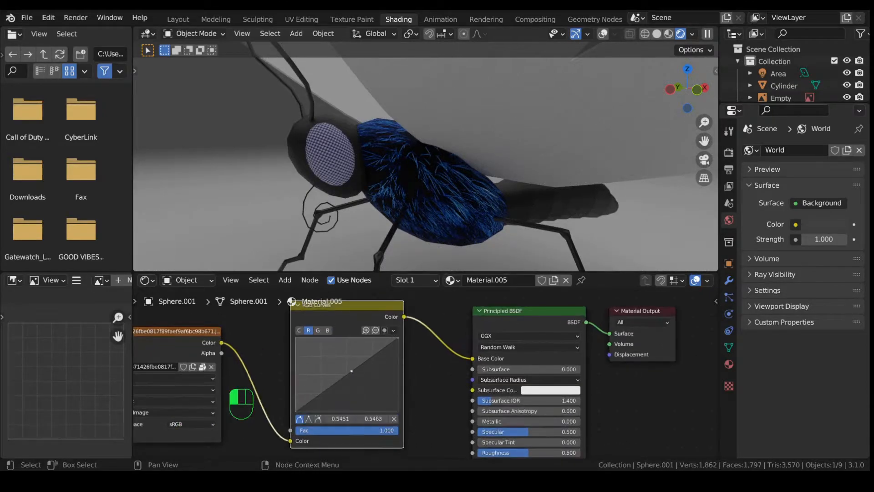
pyautogui.moveTo(354, 383)
pyautogui.mouseDown()
pyautogui.moveTo(364, 392)
pyautogui.moveTo(360, 383)
pyautogui.moveTo(347, 388)
pyautogui.moveTo(354, 379)
pyautogui.moveTo(361, 392)
pyautogui.mouseUp()
# Step: Set the eye's Specular to 0.737 and Roughness to 0.176
pyautogui.click(298, 331)
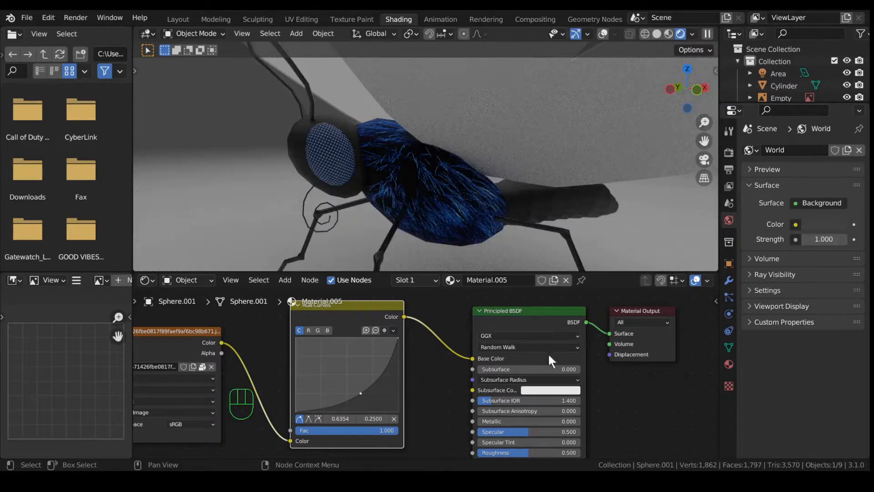
pyautogui.moveTo(507, 430); pyautogui.dragTo(496, 447)
pyautogui.moveTo(326, 234)
pyautogui.mouseDown(button='middle')
pyautogui.moveTo(326, 196)
pyautogui.moveTo(403, 182)
pyautogui.moveTo(357, 193)
pyautogui.moveTo(368, 195)
pyautogui.mouseUp(button='middle')
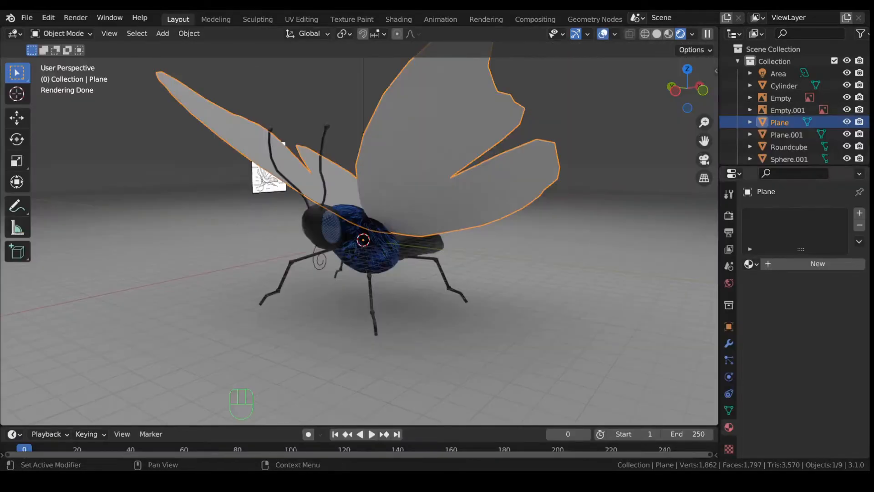
# Step: Select the wing plane and UV-unwrap its whole mesh
pyautogui.moveTo(508, 204); pyautogui.dragTo(505, 223, button='middle')
pyautogui.scroll(-1, 504, 221)
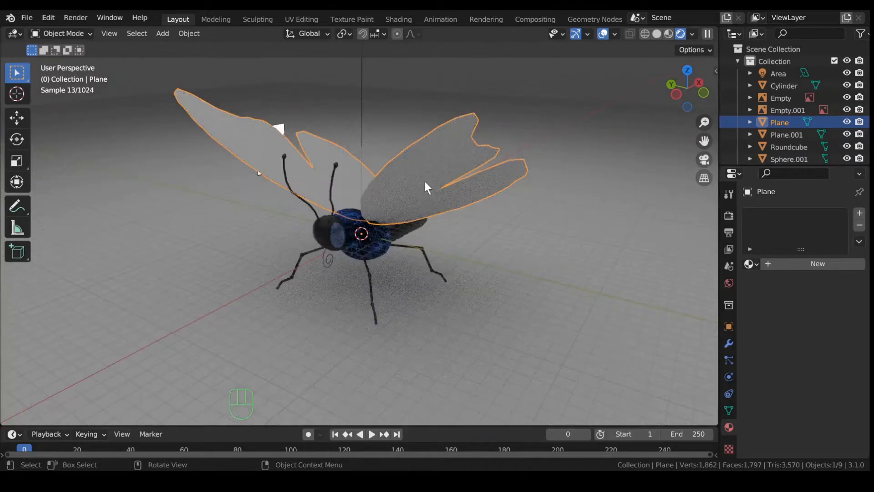
pyautogui.click(450, 160)
pyautogui.click(459, 172)
pyautogui.moveTo(445, 159)
pyautogui.mouseDown(button='middle')
pyautogui.moveTo(535, 170)
pyautogui.moveTo(444, 168)
pyautogui.mouseUp(button='middle')
pyautogui.press('Tab')
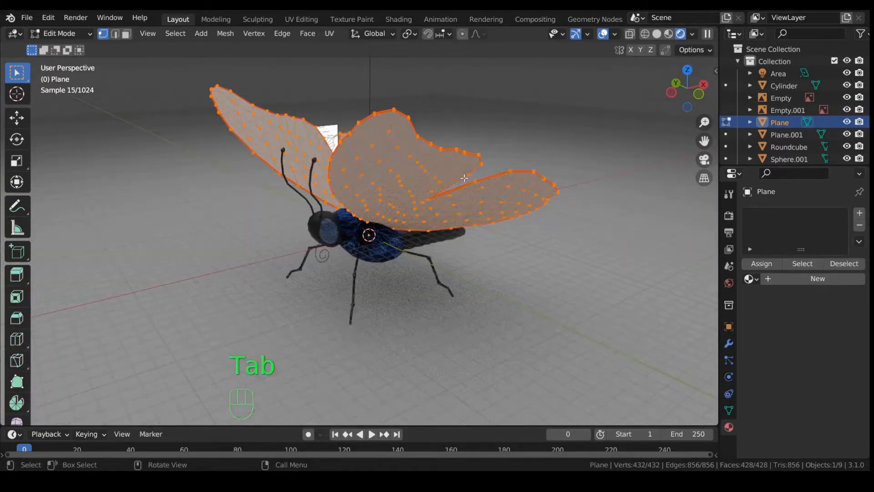
pyautogui.press('a')
pyautogui.press('u')
pyautogui.click(411, 164)
pyautogui.moveTo(375, 160); pyautogui.dragTo(384, 159, button='middle')
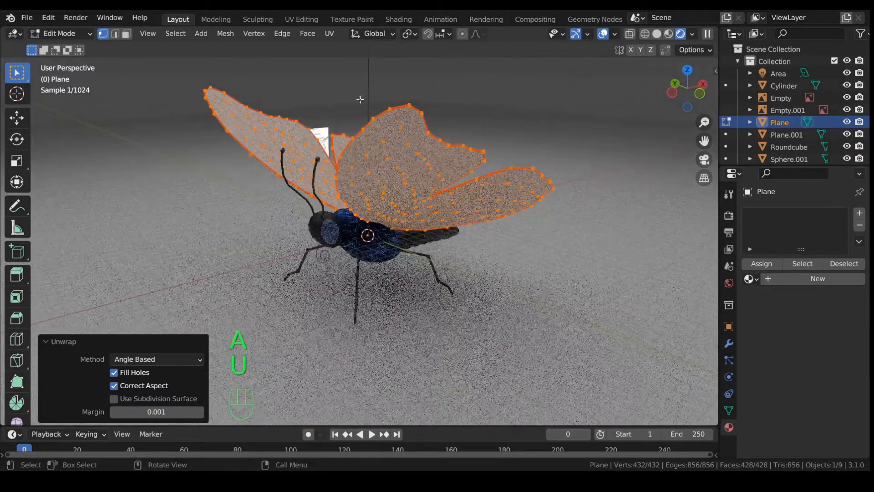
# Step: Check the wing UV islands in the UV Editing workspace
pyautogui.click(287, 18)
pyautogui.scroll(6, 181, 255)
pyautogui.scroll(-3, 168, 260)
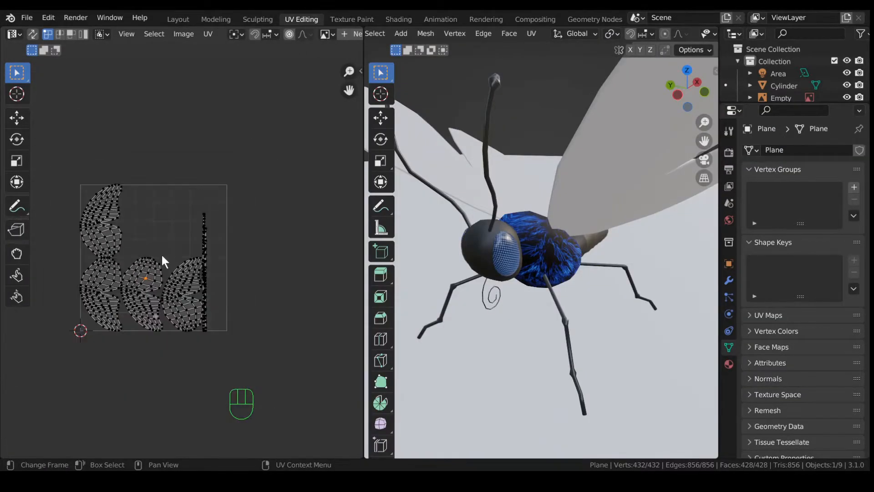
pyautogui.scroll(-3, 162, 256)
pyautogui.moveTo(426, 183); pyautogui.dragTo(400, 184, button='middle')
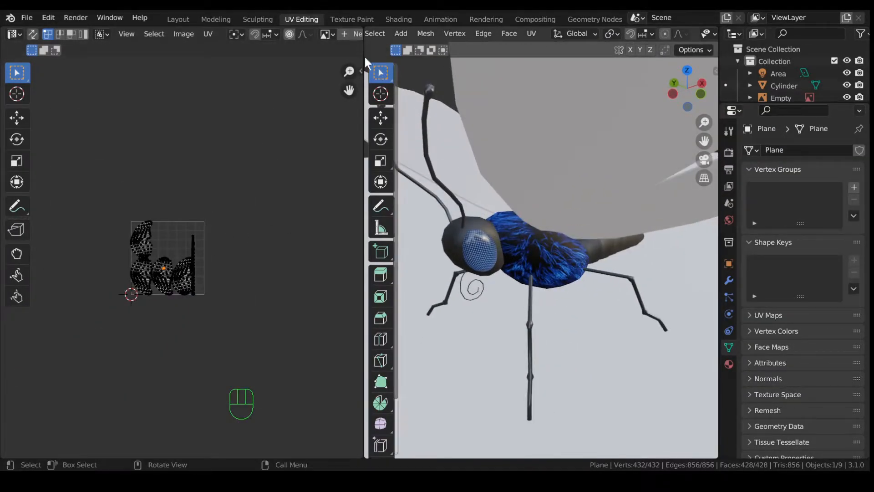
# Step: Give the wings Material.007 with coordinate, mapping and empty image texture nodes
pyautogui.click(403, 20)
pyautogui.click(449, 280)
pyautogui.click(482, 341)
pyautogui.hotkey('ctrl', 't')
pyautogui.moveTo(356, 421); pyautogui.dragTo(289, 332)
pyautogui.scroll(2, 354, 359)
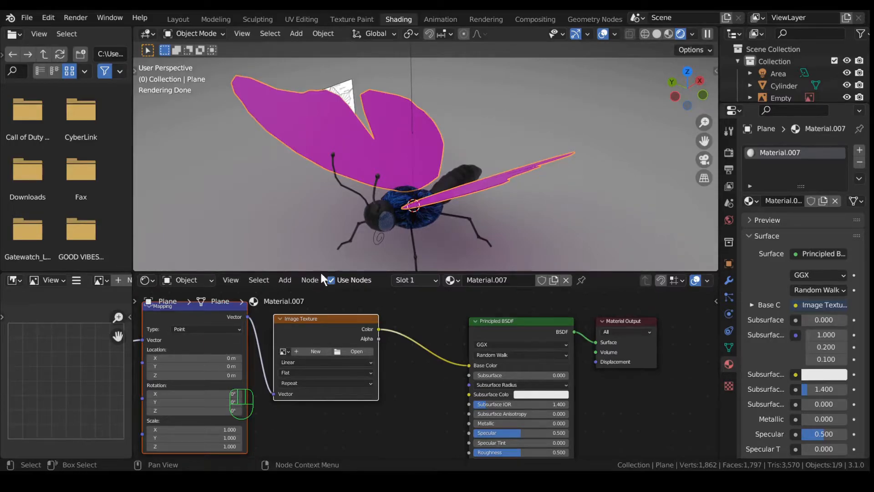
# Step: Assign the loaded blue butterfly photo to the wing Image Texture node and inspect the wings
pyautogui.click(718, 213)
pyautogui.moveTo(417, 207)
pyautogui.mouseDown(button='middle')
pyautogui.moveTo(393, 182)
pyautogui.moveTo(387, 146)
pyautogui.moveTo(384, 177)
pyautogui.moveTo(420, 173)
pyautogui.moveTo(423, 139)
pyautogui.moveTo(427, 197)
pyautogui.mouseUp(button='middle')
pyautogui.scroll(5, 428, 196)
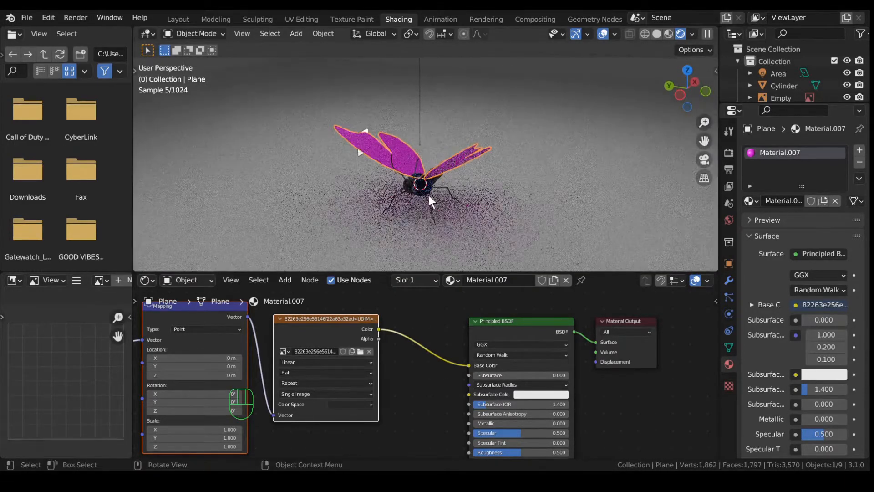
pyautogui.scroll(3, 508, 206)
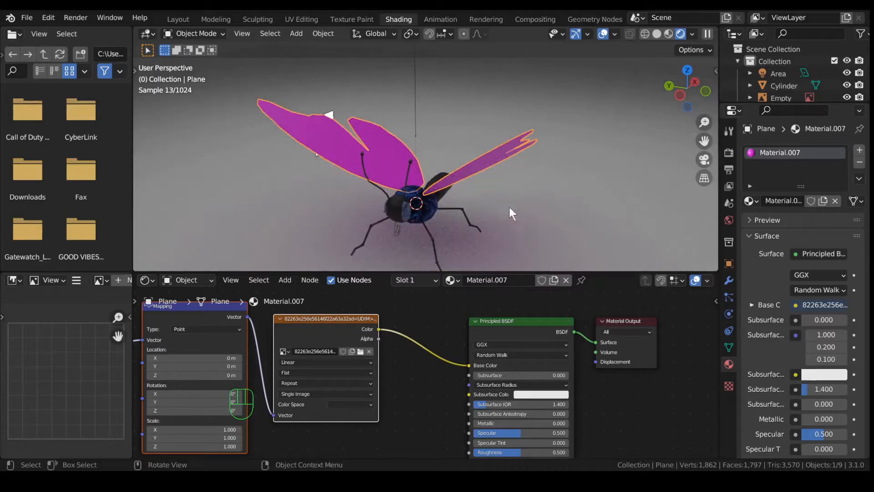
pyautogui.click(283, 352)
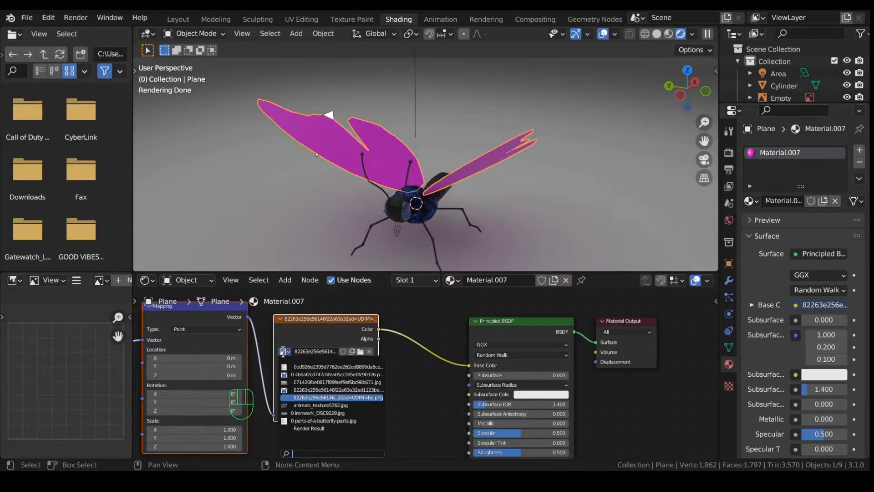
pyautogui.click(305, 389)
pyautogui.moveTo(366, 156); pyautogui.dragTo(461, 164, button='middle')
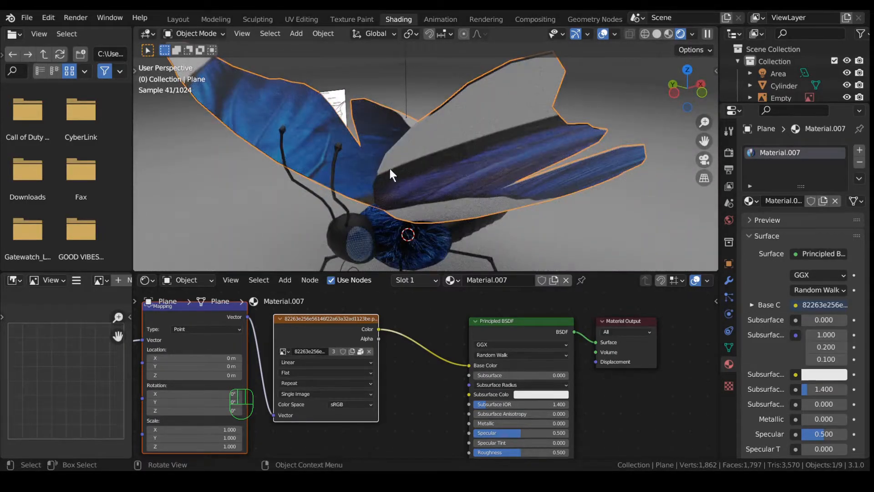
pyautogui.moveTo(386, 170); pyautogui.dragTo(420, 144, button='middle')
# Step: In the UV Editing layout, centre the butterfly photo and select one wing's UV island
pyautogui.click(309, 17)
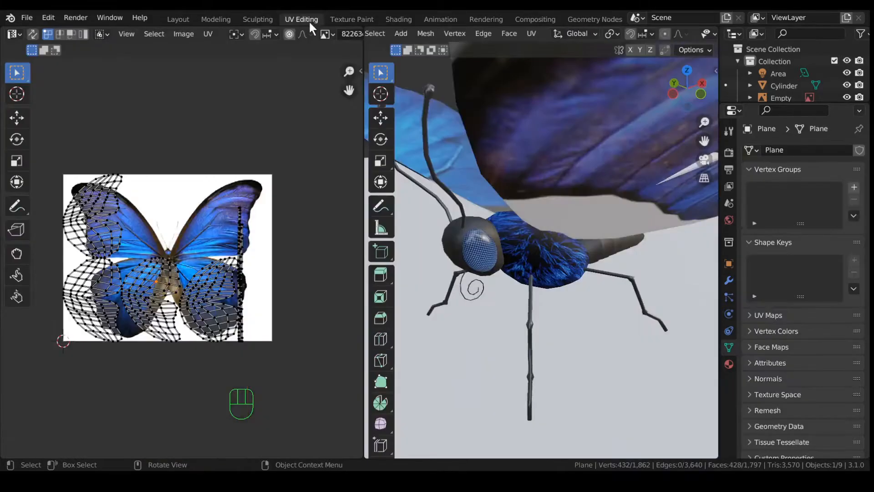
pyautogui.scroll(2, 237, 192)
pyautogui.scroll(-2, 150, 200)
pyautogui.scroll(2, 133, 236)
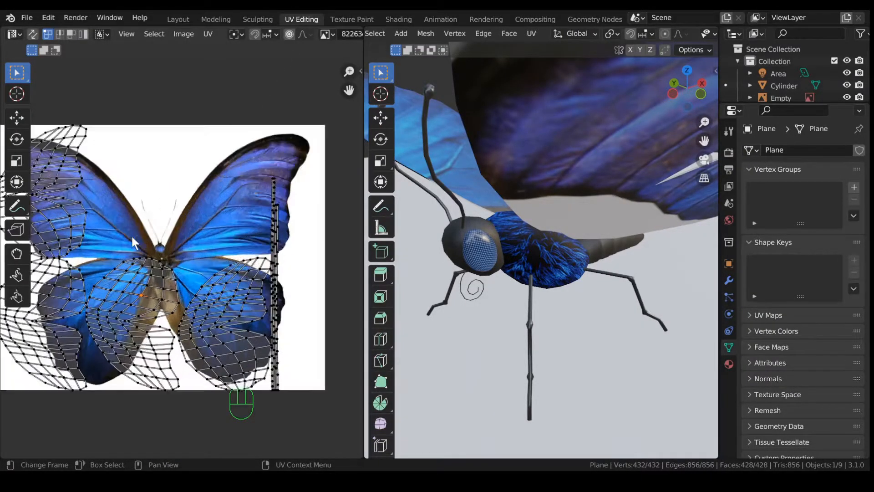
pyautogui.keyDown('shift'); pyautogui.moveTo(119, 214); pyautogui.dragTo(221, 243, button='middle'); pyautogui.keyUp('shift')
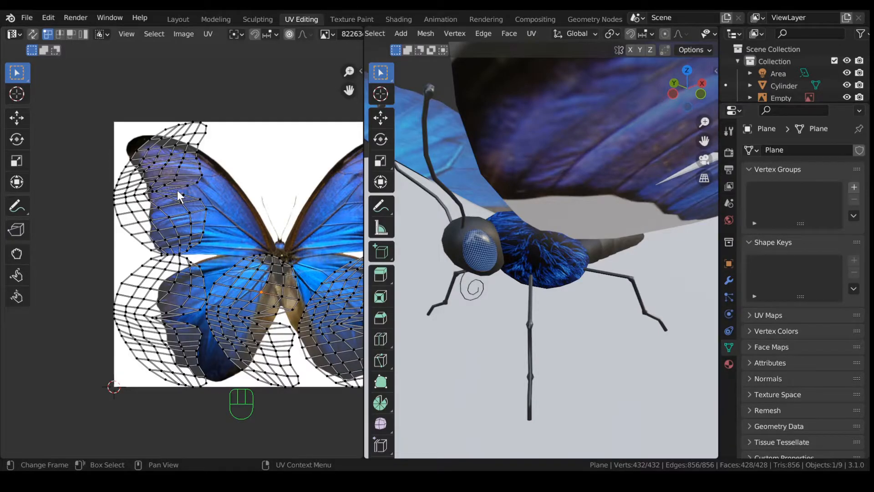
pyautogui.press('l')
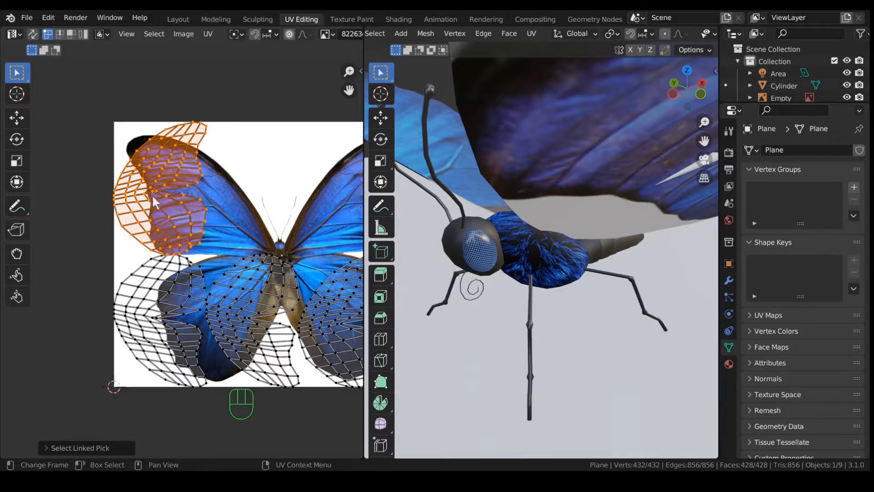
# Step: Rotate the wing island 180° and mirror it horizontally with an X scale of -1
pyautogui.press('r')
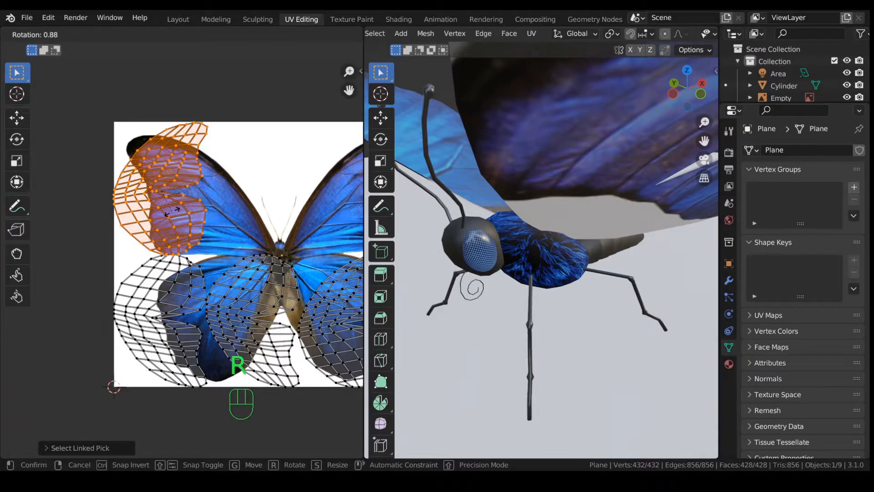
pyautogui.write('180')
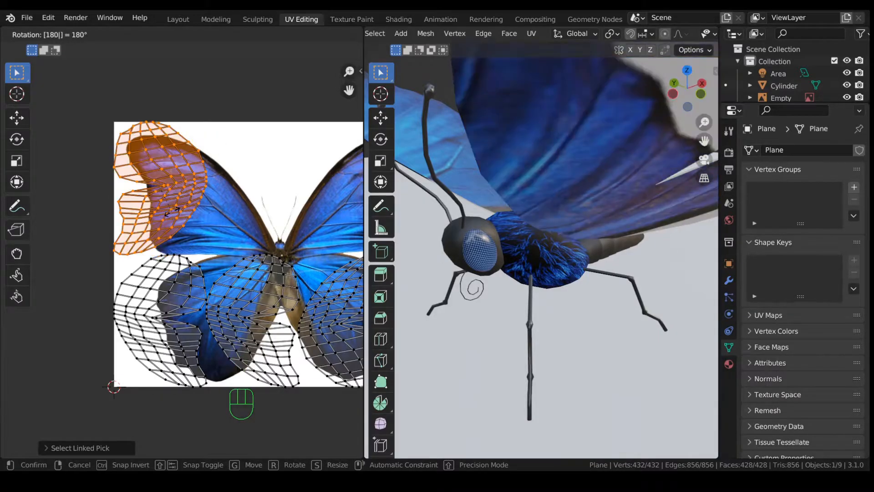
pyautogui.press('Return')
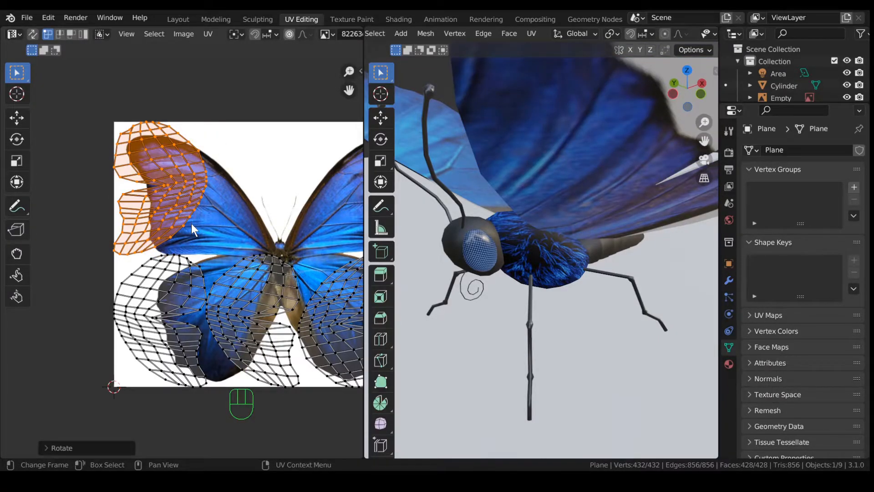
pyautogui.press('s')
pyautogui.write('x')
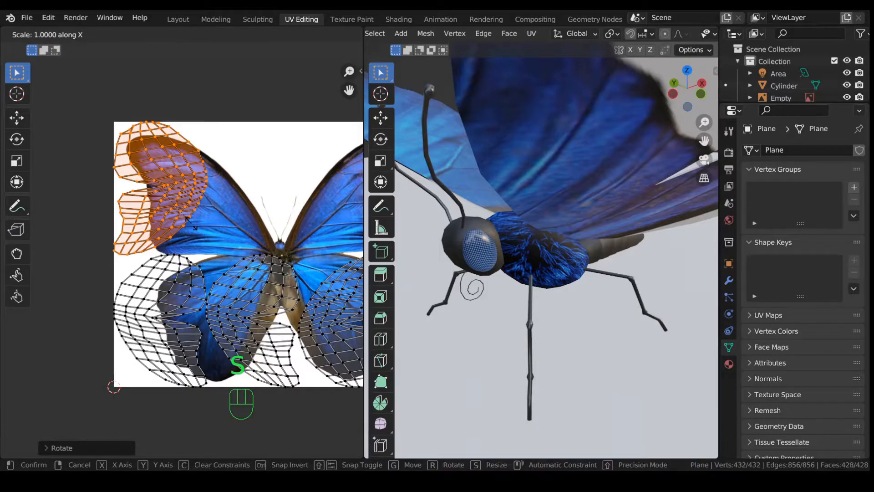
pyautogui.write('-1')
pyautogui.press('Return')
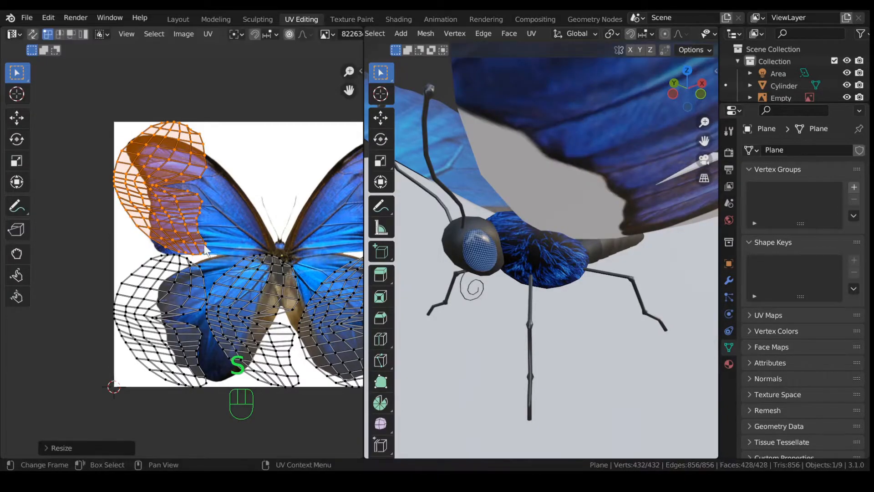
# Step: Move the island straight down onto the photo's lower-left wing
pyautogui.click(208, 34)
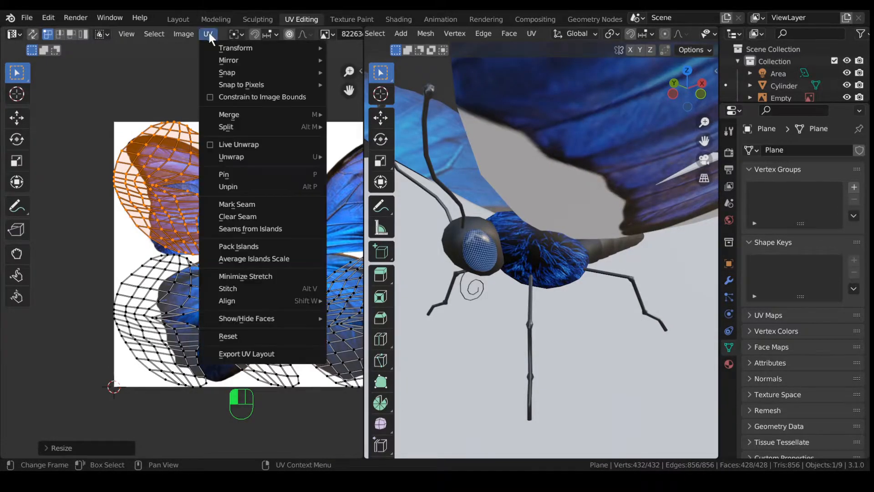
pyautogui.click(213, 94)
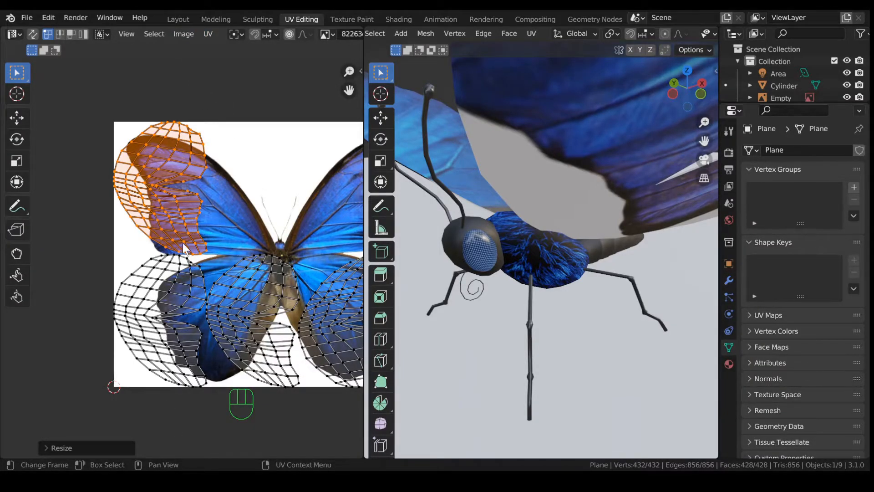
pyautogui.press('g')
pyautogui.press('y')
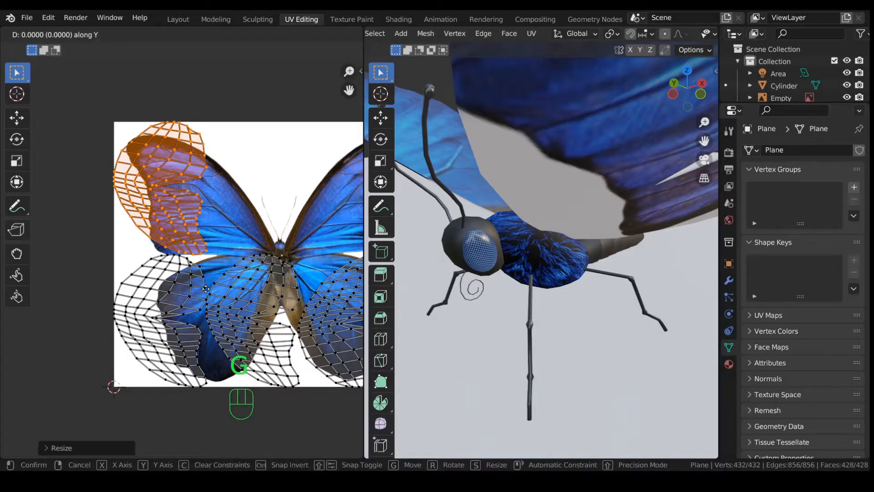
pyautogui.click(185, 64)
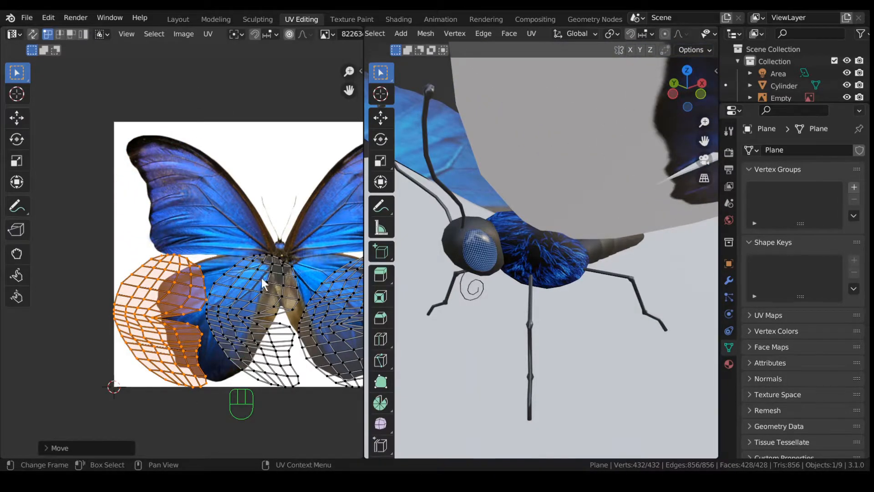
# Step: Slide the middle wing island horizontally to the photo's left edge
pyautogui.hotkey('alt', 'a')
pyautogui.press('l')
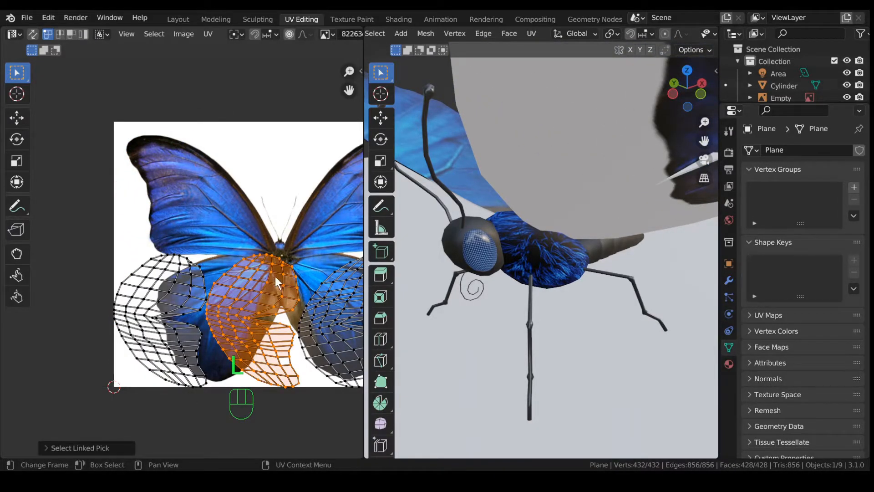
pyautogui.press('g')
pyautogui.press('x')
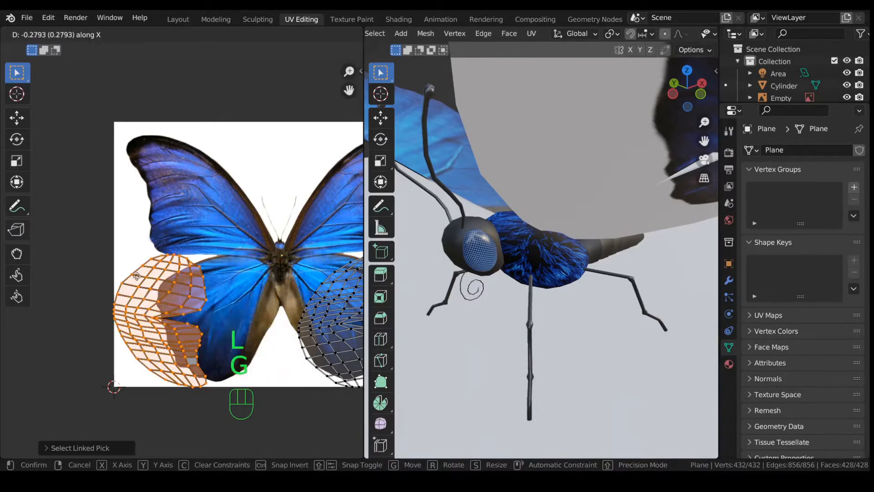
pyautogui.click(18, 279)
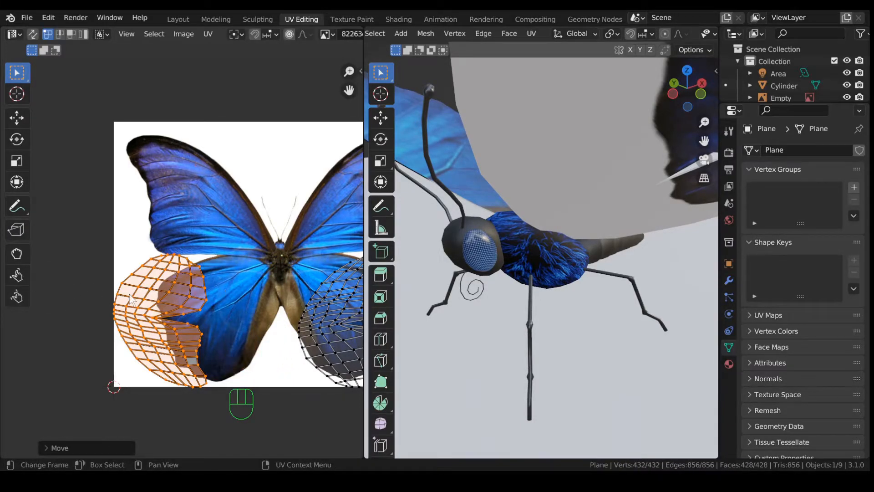
# Step: Scale the right wing island vertically and slide it horizontally onto the left-edge islands
pyautogui.scroll(-2, 261, 288)
pyautogui.click(272, 296)
pyautogui.press('l')
pyautogui.press('s')
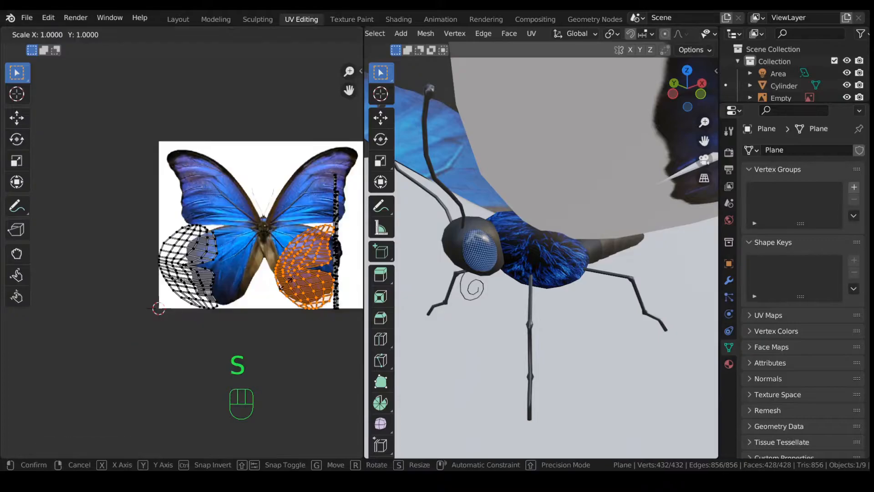
pyautogui.press('y')
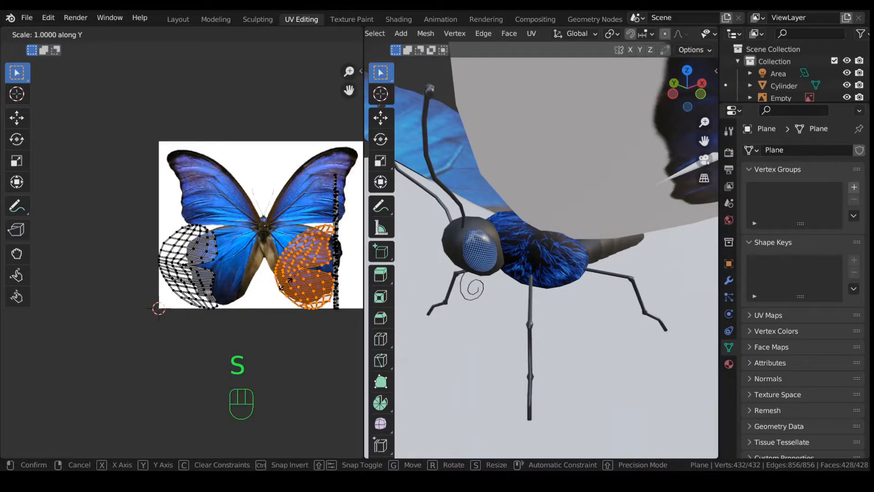
pyautogui.click(284, 284)
pyautogui.press('g')
pyautogui.press('x')
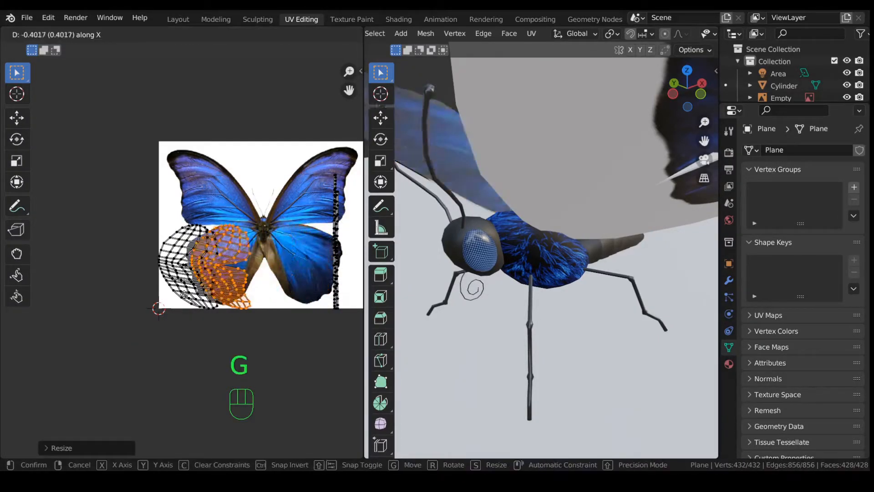
pyautogui.click(62, 288)
# Step: Box-select the two stacked islands on the left, then the vertical strip at the right edge
pyautogui.scroll(6, 201, 293)
pyautogui.scroll(-1, 201, 292)
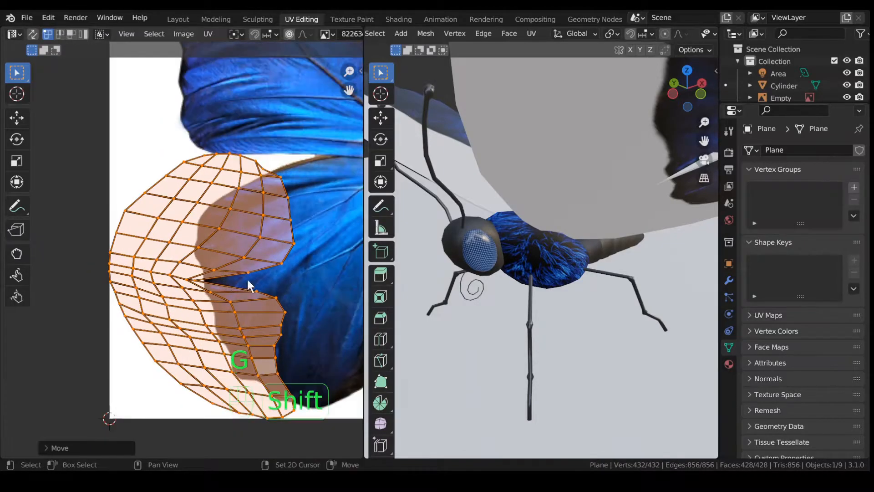
pyautogui.scroll(-3, 242, 274)
pyautogui.moveTo(101, 173); pyautogui.dragTo(251, 363)
pyautogui.scroll(-2, 182, 258)
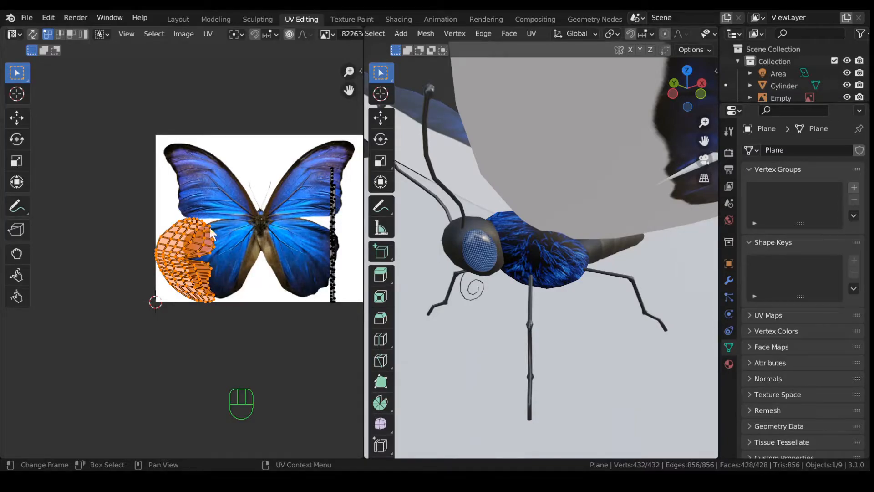
pyautogui.moveTo(313, 155); pyautogui.dragTo(348, 323)
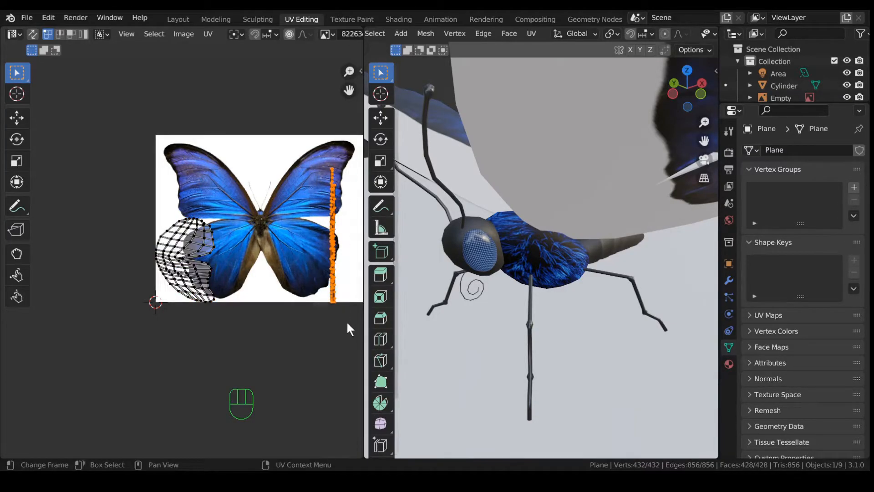
# Step: Enable Constrain to Image Bounds and park the vertical strip left of the photo
pyautogui.click(209, 35)
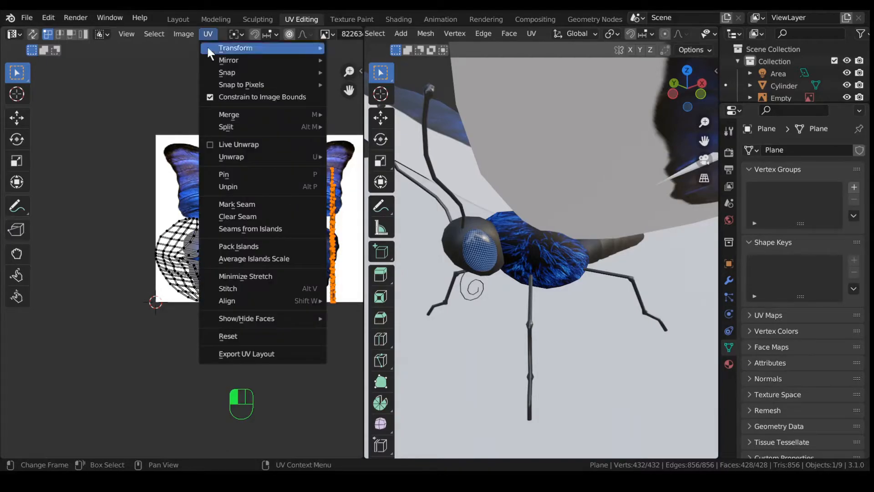
pyautogui.click(210, 97)
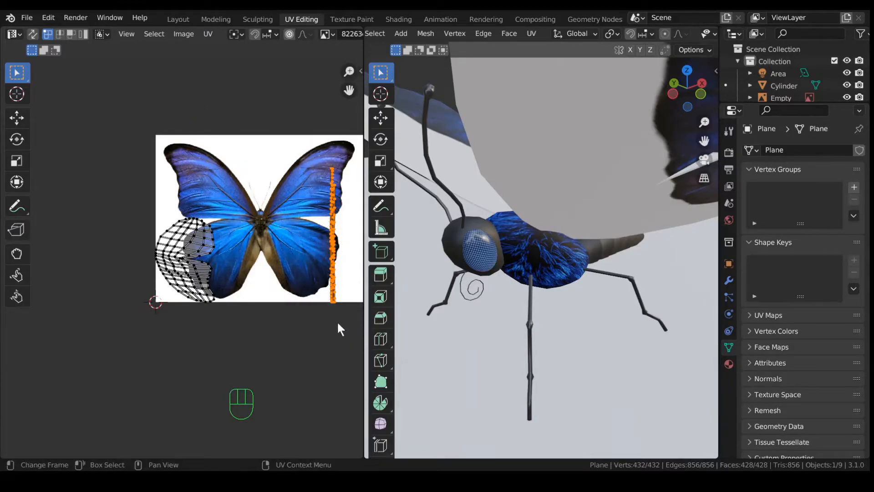
pyautogui.press('g')
pyautogui.click(115, 281)
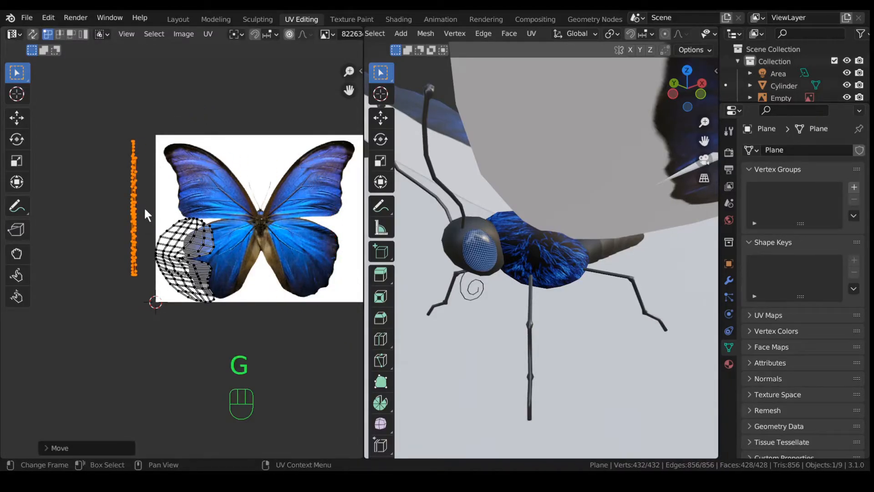
# Step: Move the wing island over the photo's right wing, rotate it 180°, and resize it horizontally
pyautogui.moveTo(143, 206); pyautogui.dragTo(242, 348)
pyautogui.press('g')
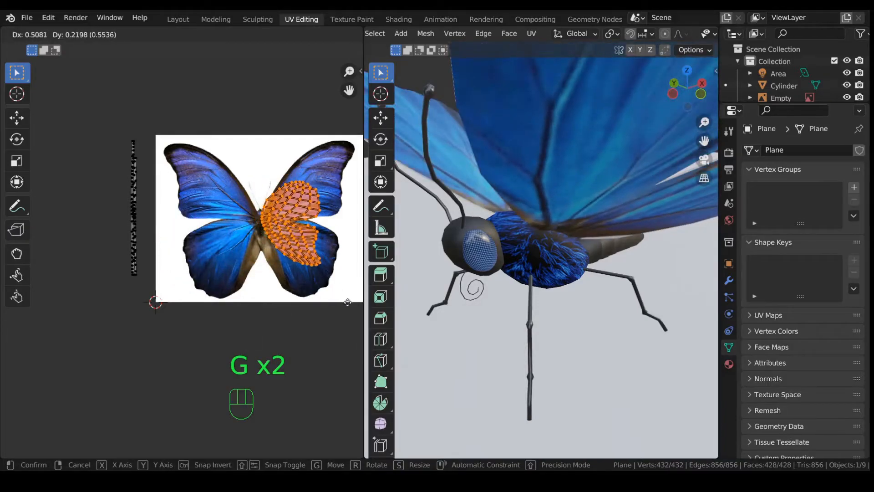
pyautogui.click(305, 298)
pyautogui.press('r')
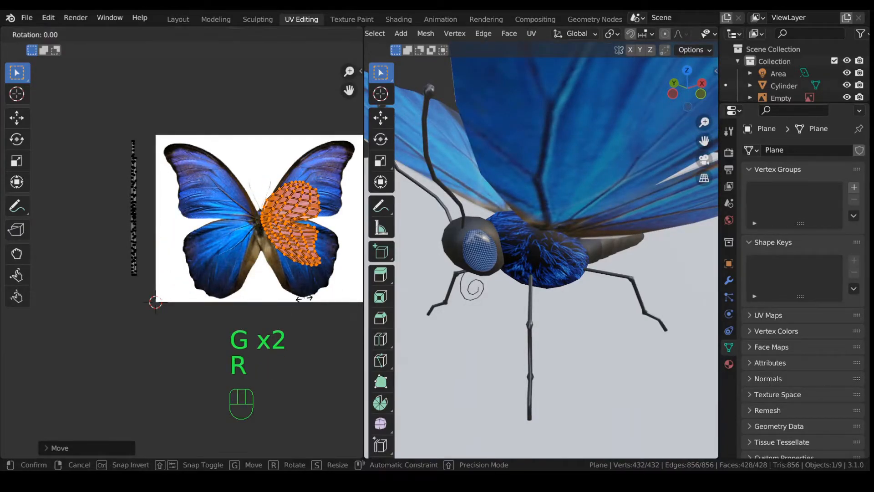
pyautogui.write('180')
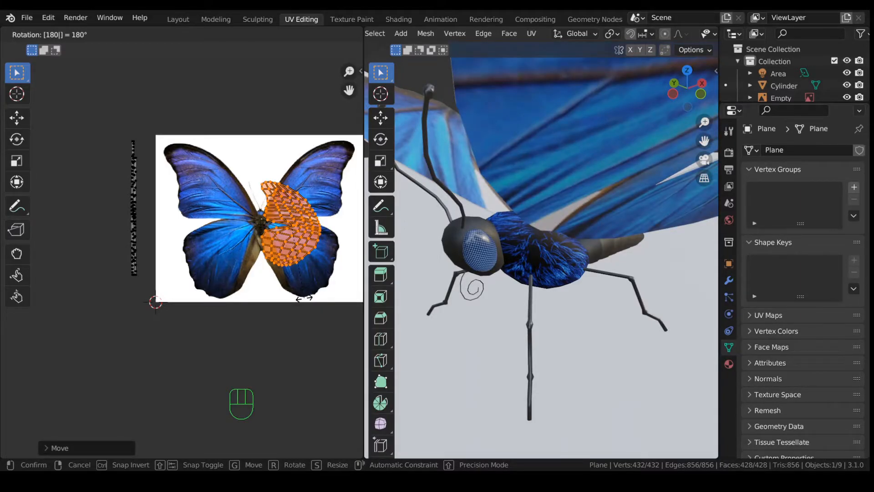
pyautogui.press('Return')
pyautogui.press('s')
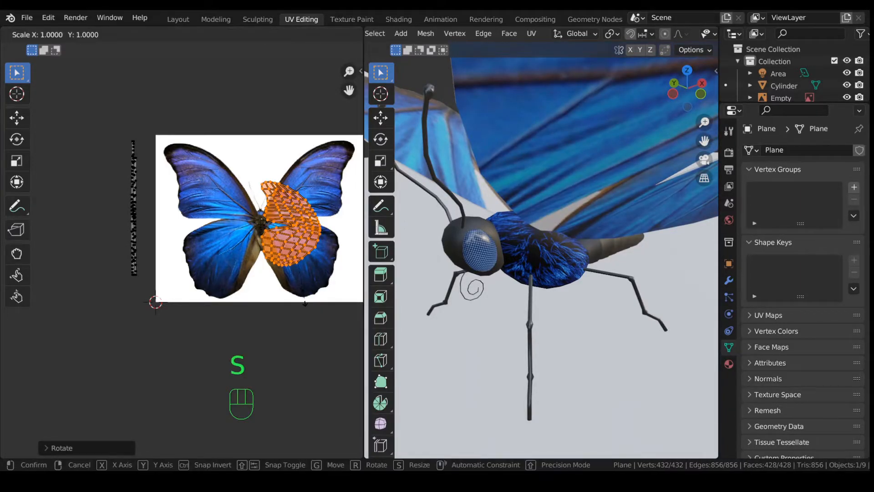
pyautogui.press('x')
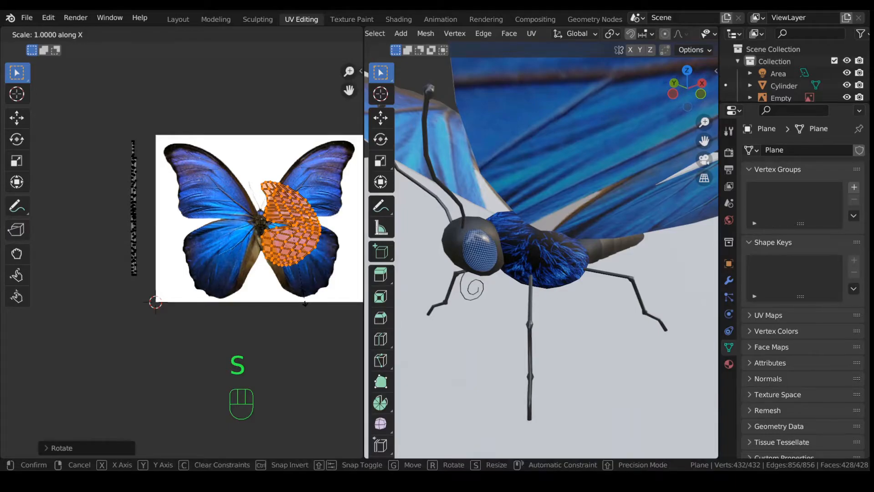
pyautogui.click(305, 303)
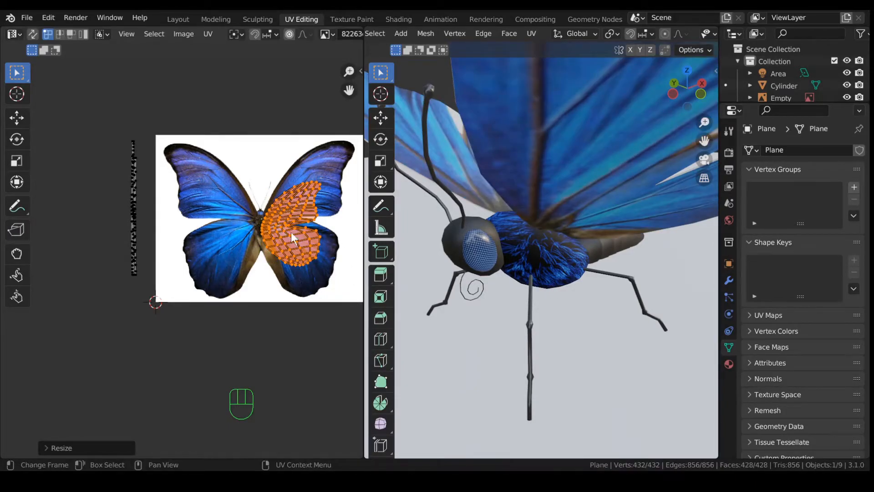
# Step: Narrow the island, nudge it into place, and stretch it taller to fill the right wing
pyautogui.keyDown('shift'); pyautogui.moveTo(284, 230); pyautogui.dragTo(259, 247, button='middle'); pyautogui.keyUp('shift')
pyautogui.scroll(1, 289, 262)
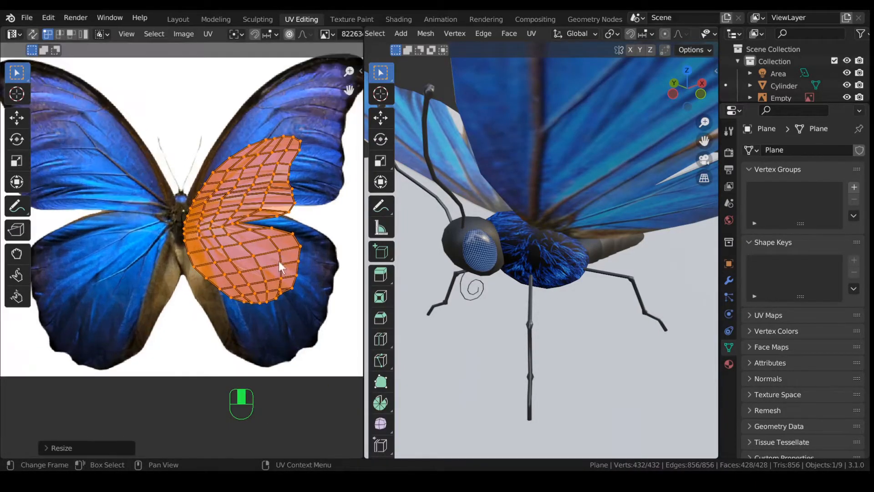
pyautogui.press('s')
pyautogui.press('x')
pyautogui.click(301, 294)
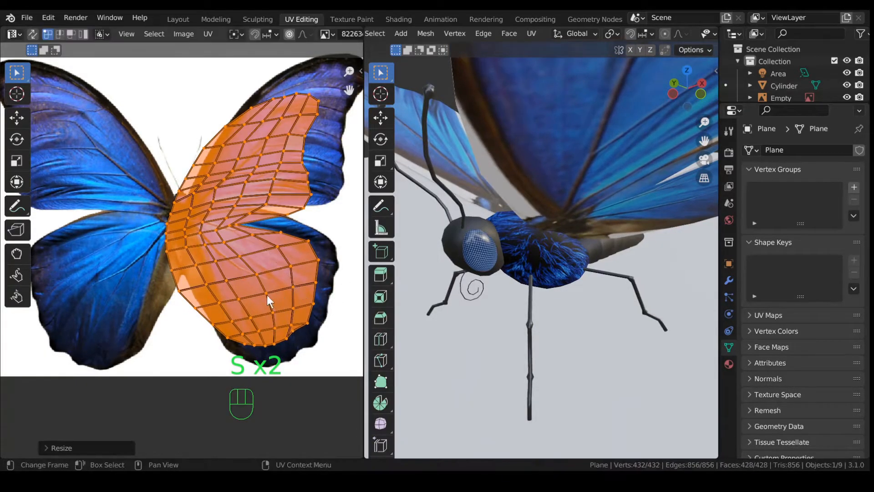
pyautogui.press('g')
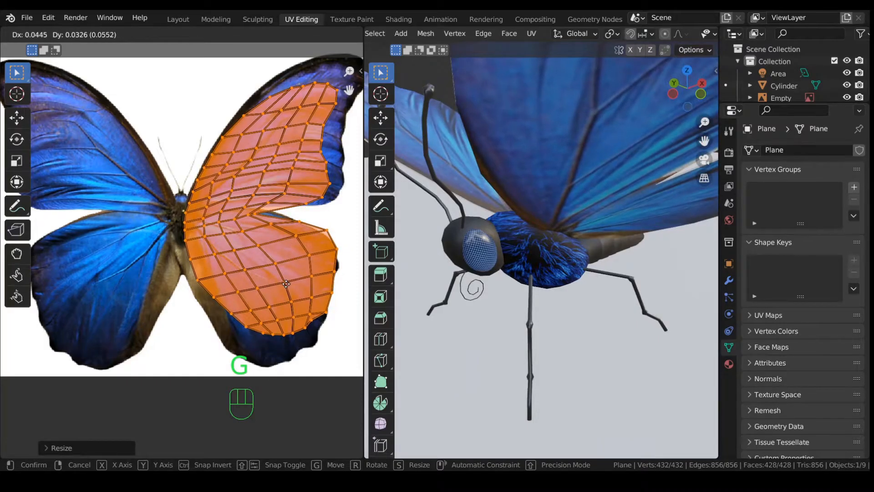
pyautogui.click(287, 289)
pyautogui.scroll(-1, 287, 295)
pyautogui.press('s')
pyautogui.press('y')
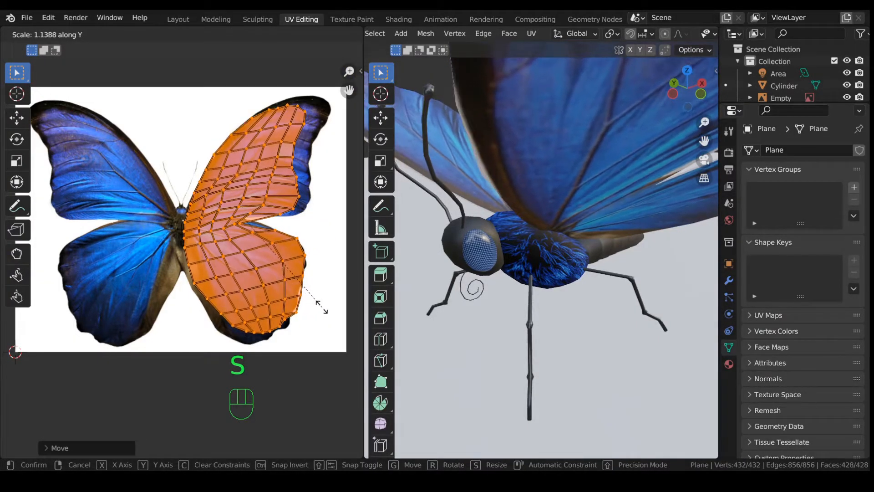
pyautogui.click(323, 306)
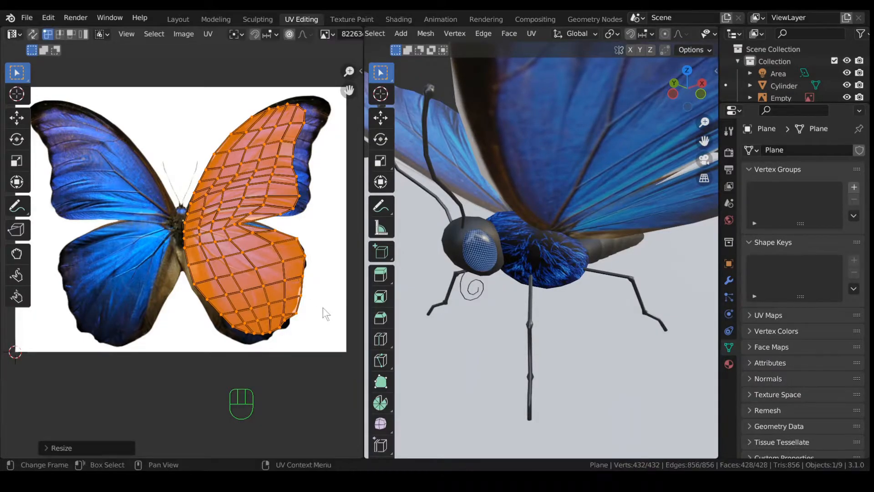
pyautogui.click(287, 37)
# Step: Push the wingtip face and two outer-edge vertices out to the photo's wing outline
pyautogui.keyDown('shift'); pyautogui.moveTo(276, 89); pyautogui.dragTo(183, 173, button='middle'); pyautogui.keyUp('shift')
pyautogui.click(207, 191)
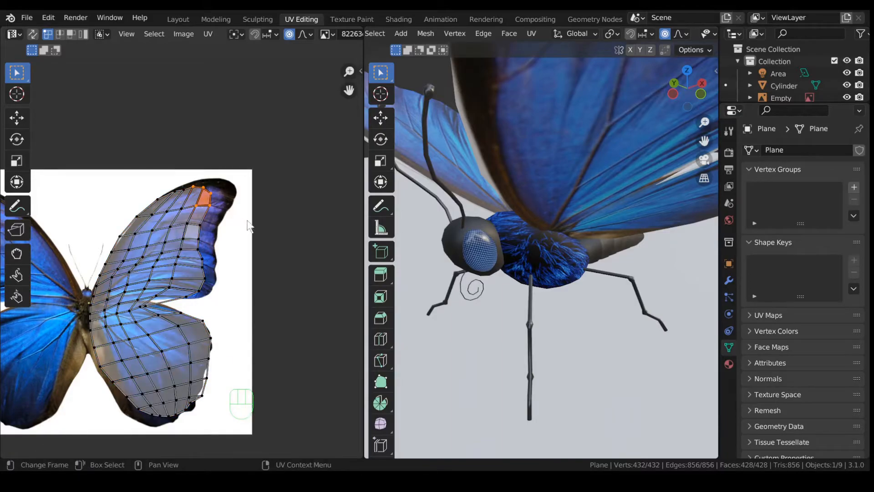
pyautogui.press('g')
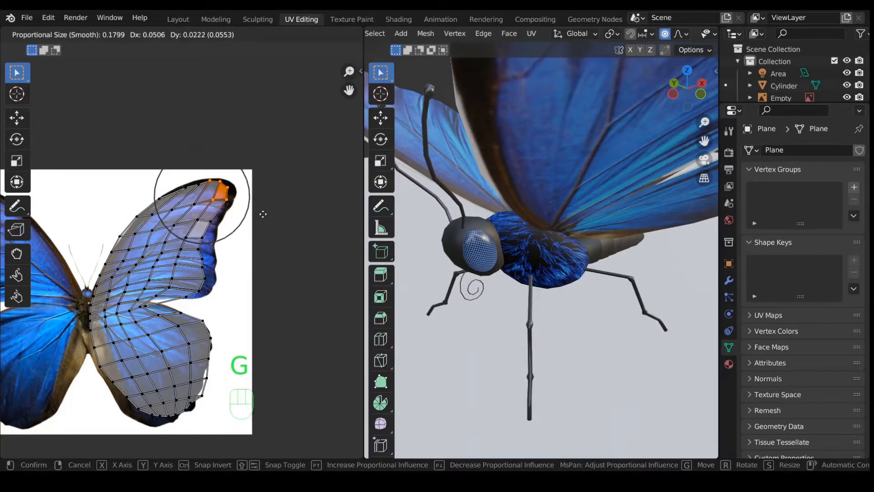
pyautogui.scroll(-5, 264, 214)
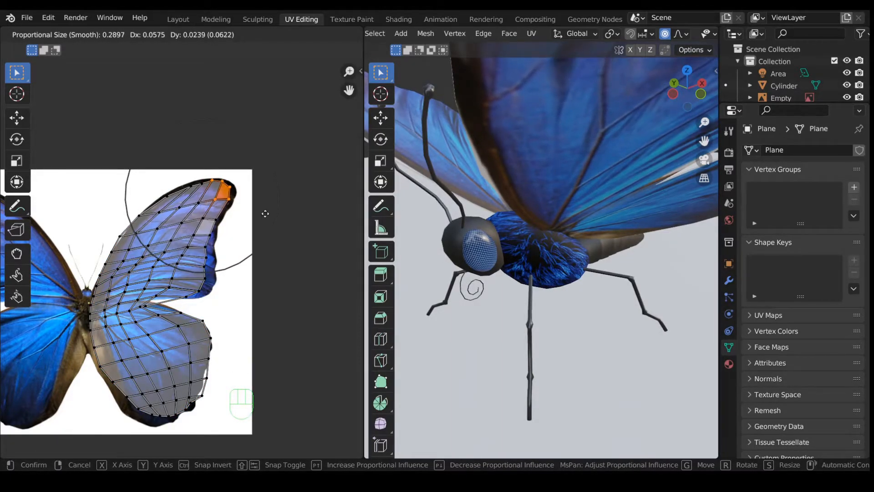
pyautogui.click(266, 215)
pyautogui.moveTo(197, 266); pyautogui.dragTo(219, 286)
pyautogui.press('g')
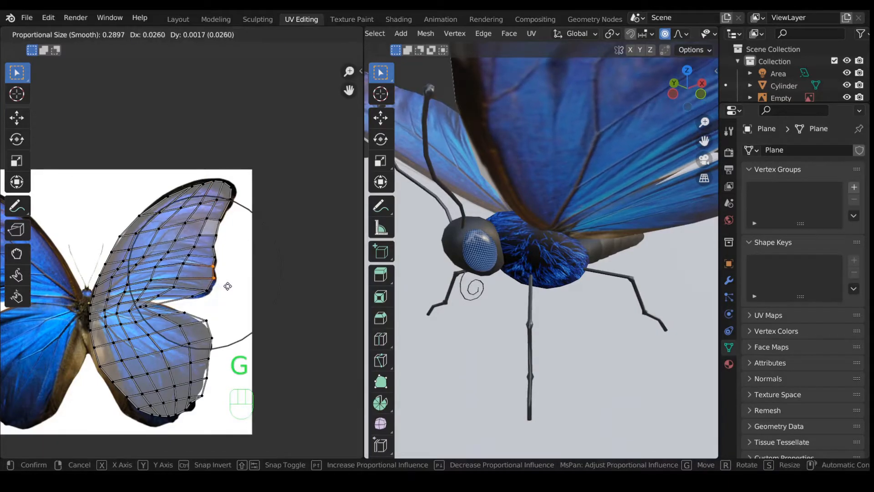
pyautogui.click(226, 286)
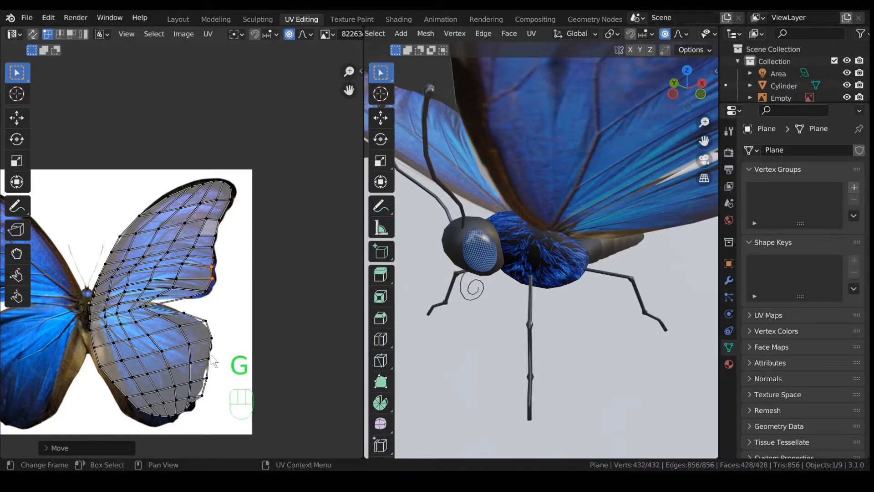
# Step: Nudge the lower wing's bottom faces and an edge vertex toward the wing outline
pyautogui.moveTo(214, 360); pyautogui.dragTo(268, 269, button='middle')
pyautogui.moveTo(170, 291); pyautogui.dragTo(232, 346)
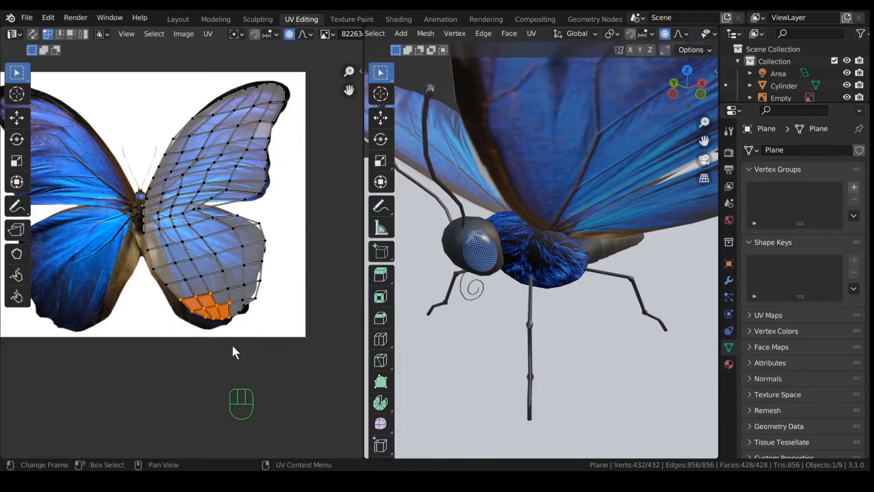
pyautogui.press('g')
pyautogui.click(162, 281)
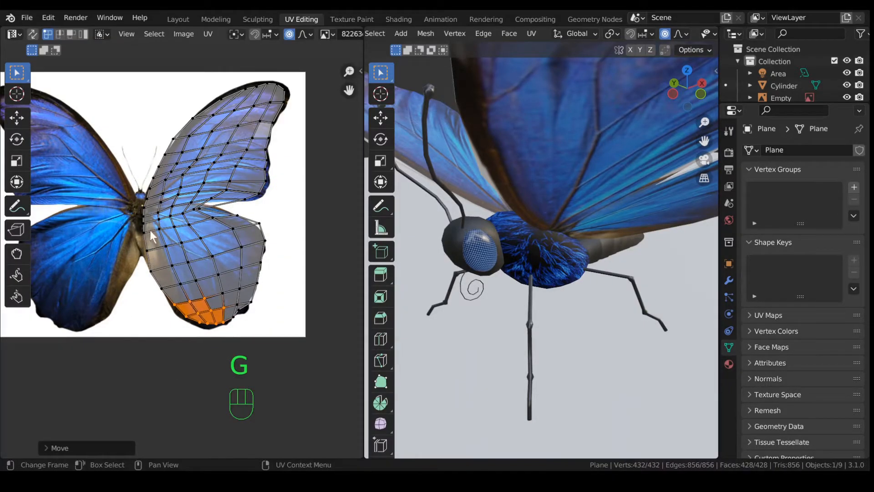
pyautogui.click(257, 226)
pyautogui.press('g')
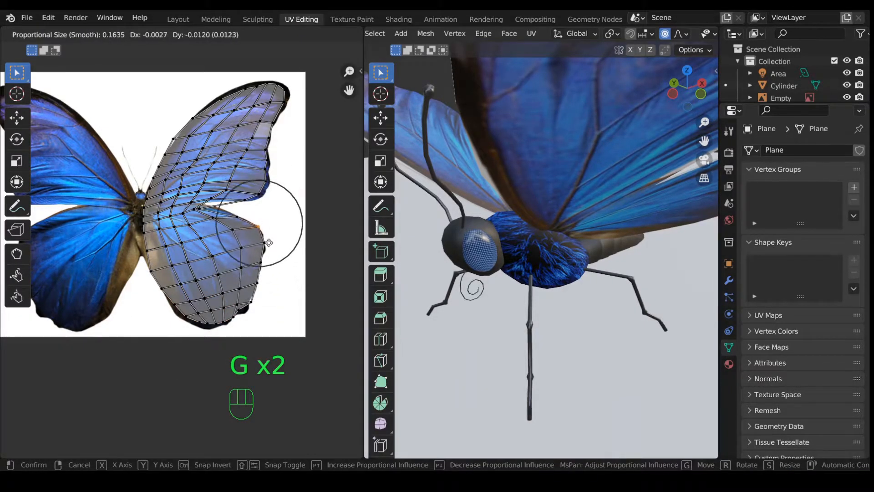
pyautogui.click(266, 243)
# Step: Pull the lower and bottom vertices of the hind wing's edge onto the outline
pyautogui.click(263, 295)
pyautogui.press('g')
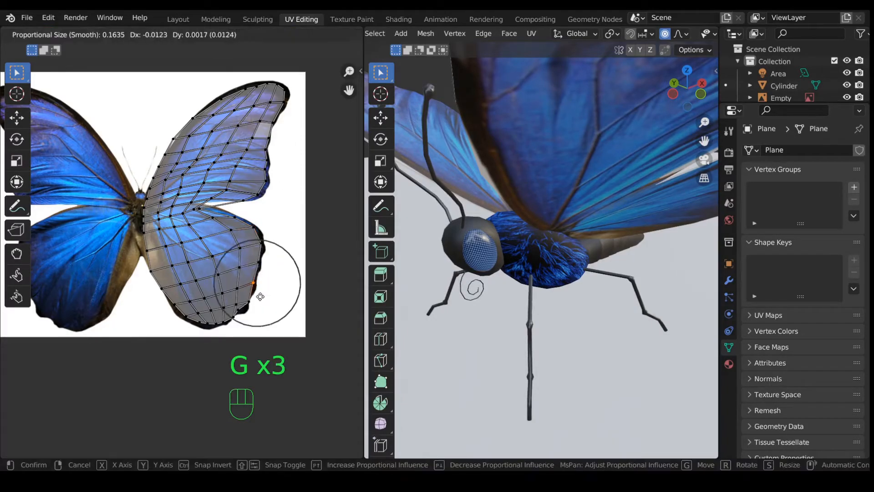
pyautogui.click(260, 296)
pyautogui.click(235, 319)
pyautogui.press('g')
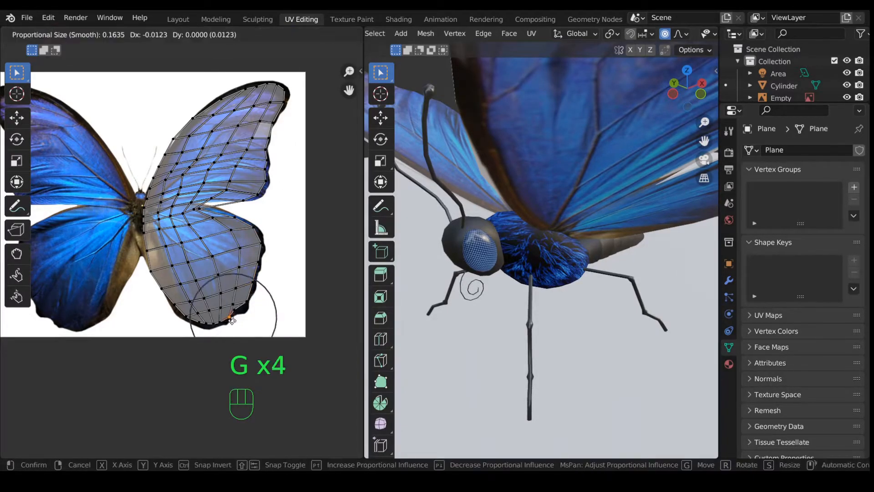
pyautogui.click(236, 314)
# Step: Reposition the notch vertex between the fore- and hindwing up and to the right
pyautogui.click(203, 208)
pyautogui.press('g')
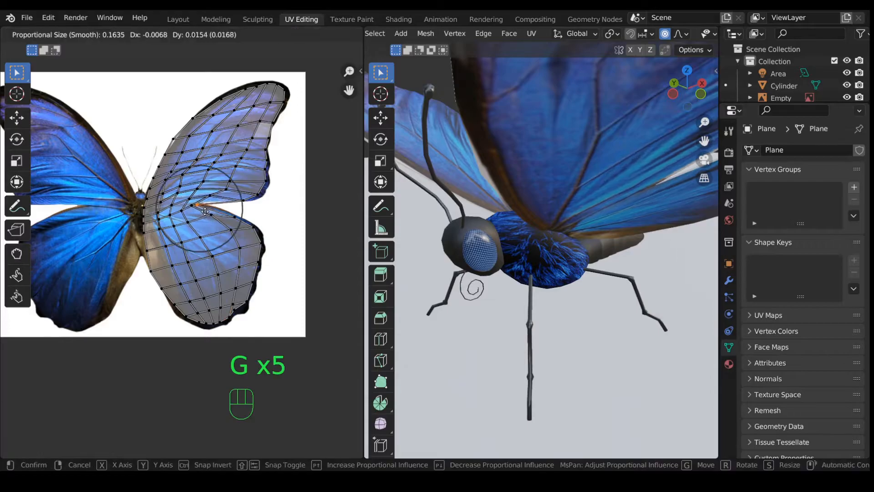
pyautogui.click(235, 191)
pyautogui.press('g')
pyautogui.press('g')
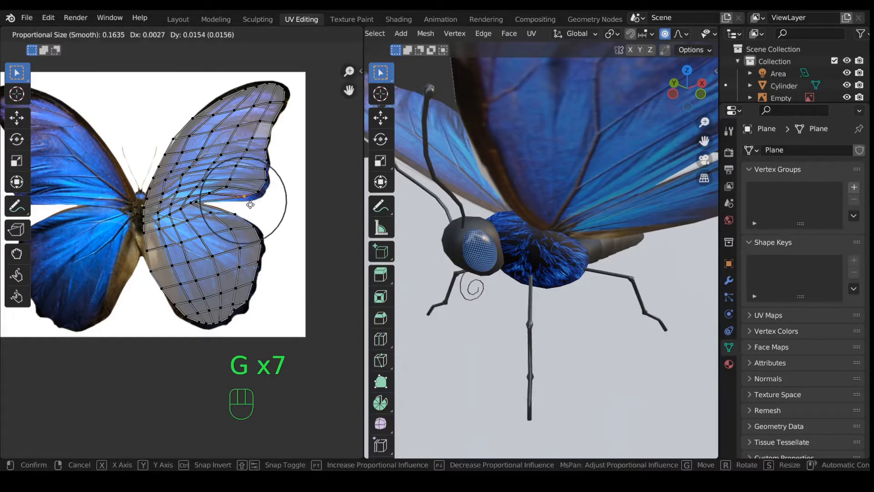
pyautogui.click(236, 214)
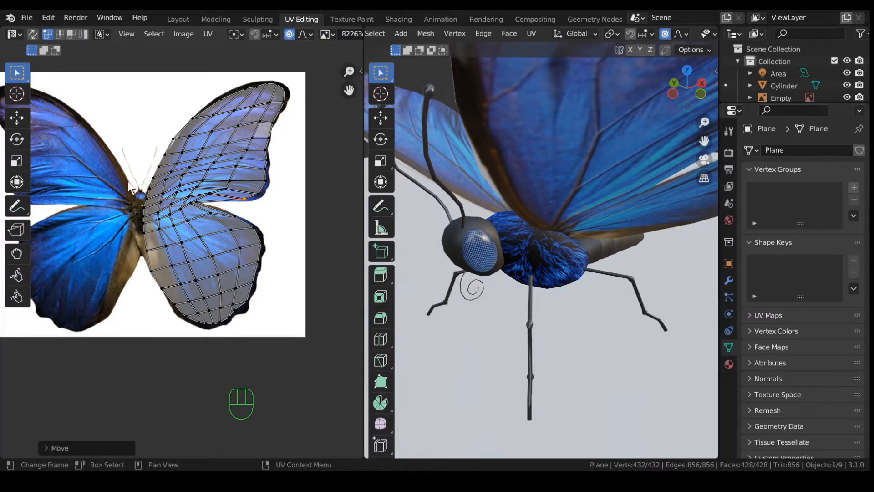
# Step: Shift the column of vertices beside the body and the five upper-edge vertices
pyautogui.moveTo(131, 185); pyautogui.dragTo(171, 261)
pyautogui.press('g')
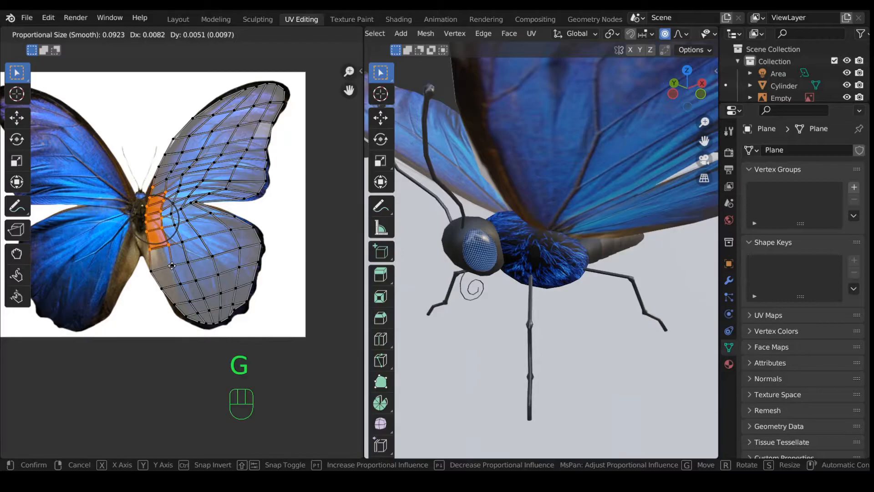
pyautogui.click(173, 268)
pyautogui.moveTo(168, 113); pyautogui.dragTo(200, 167)
pyautogui.press('g')
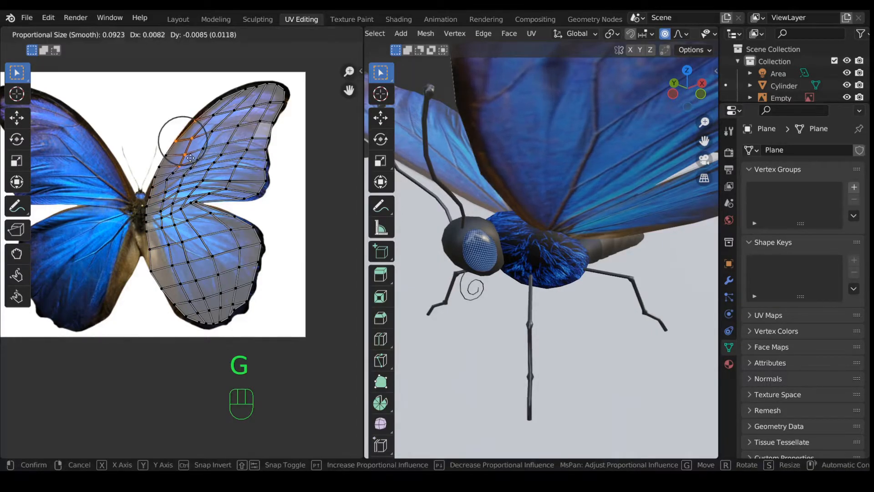
pyautogui.click(204, 167)
# Step: Stretch the upper wing's top edge and adjust its inner-edge vertex pair
pyautogui.click(221, 99)
pyautogui.press('g')
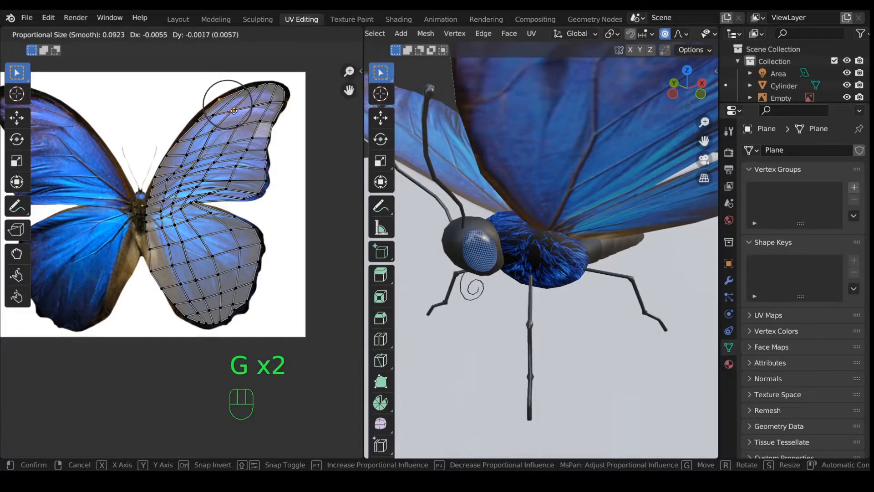
pyautogui.scroll(-4, 236, 111)
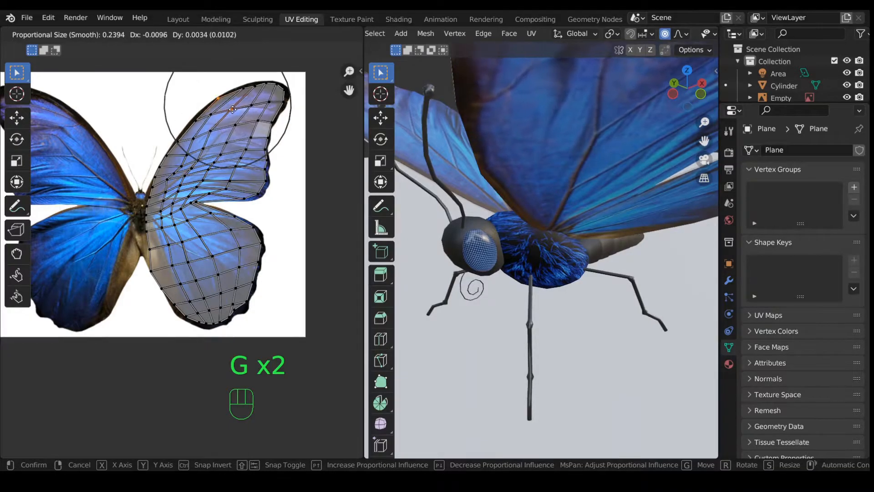
pyautogui.click(232, 110)
pyautogui.click(197, 149)
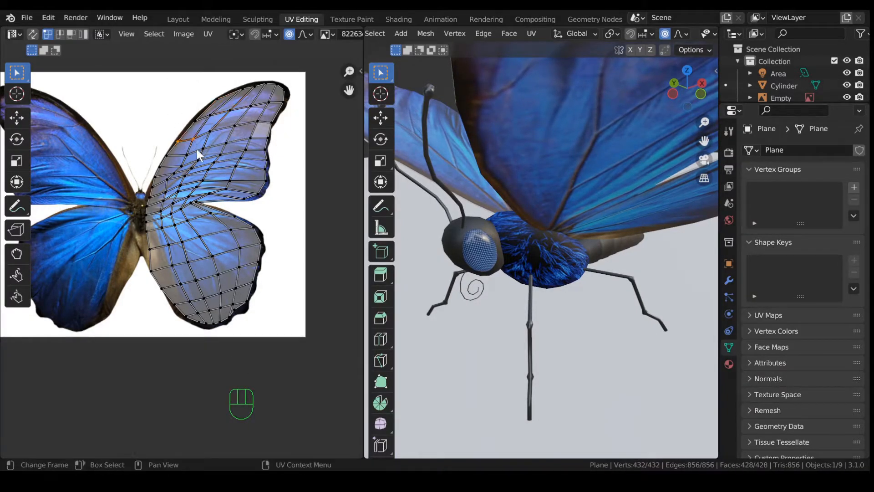
pyautogui.press('g')
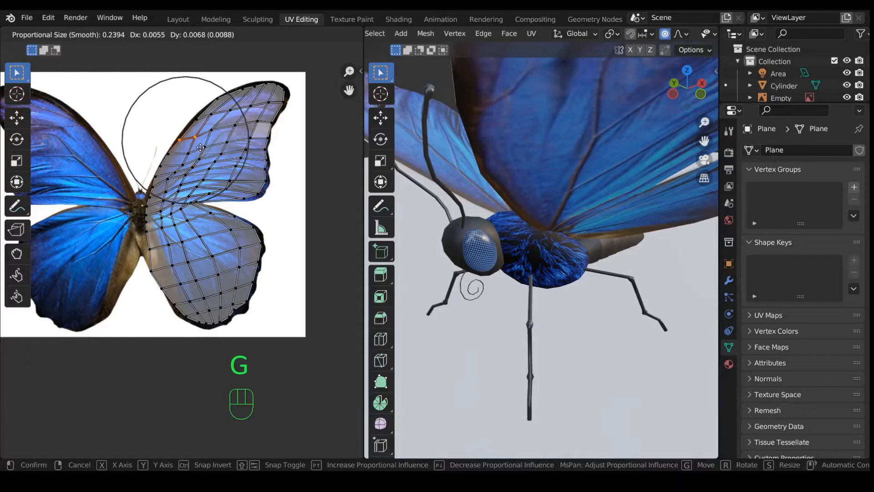
pyautogui.click(203, 151)
pyautogui.scroll(-4, 492, 159)
pyautogui.moveTo(506, 188); pyautogui.dragTo(465, 261, button='middle')
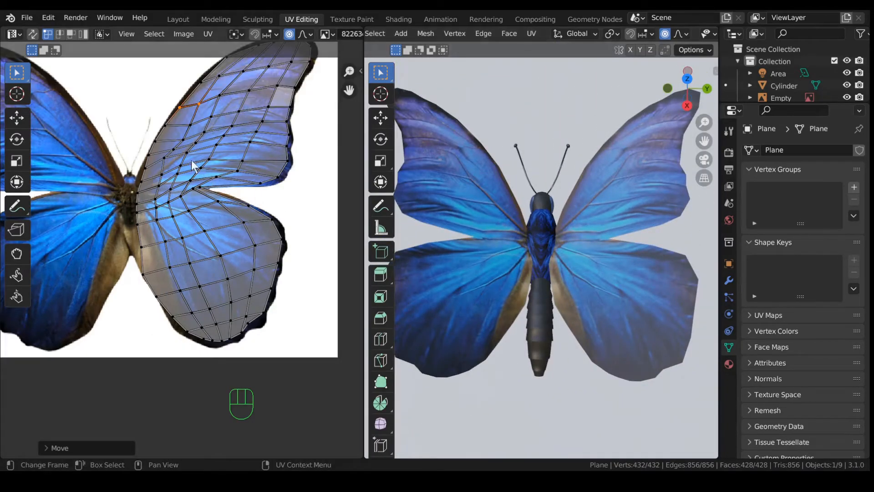
# Step: Shift the block of middle wing faces right and move a lower inner-edge vertex
pyautogui.moveTo(153, 141); pyautogui.dragTo(214, 214)
pyautogui.press('g')
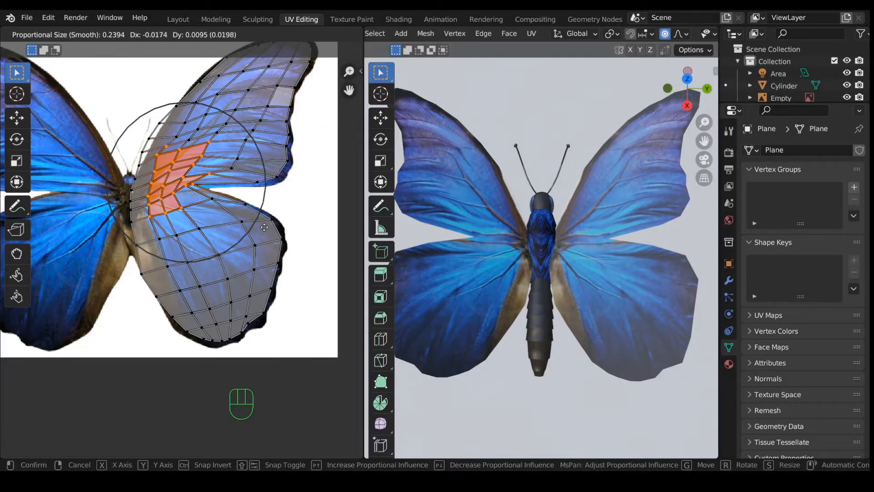
pyautogui.click(267, 233)
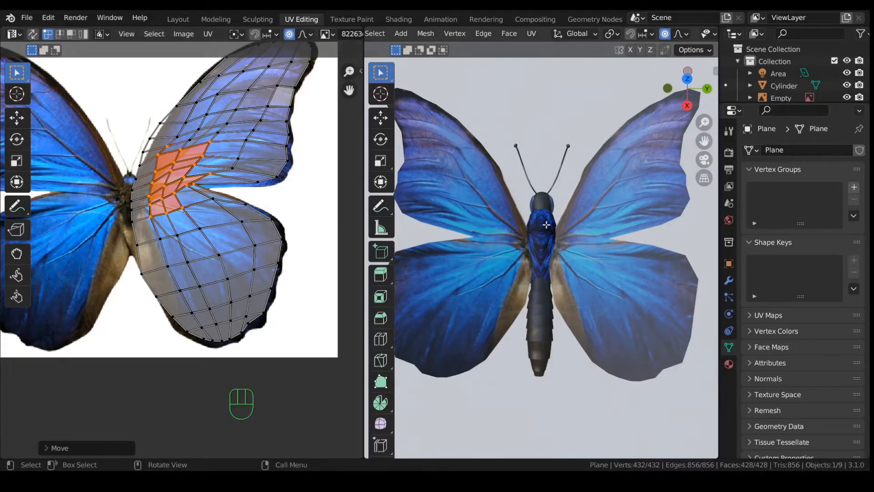
pyautogui.click(162, 281)
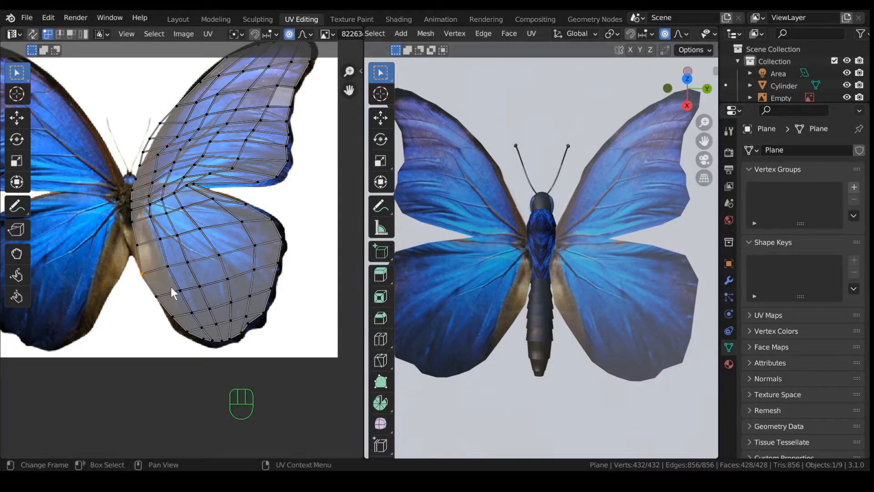
pyautogui.press('g')
pyautogui.scroll(2, 176, 285)
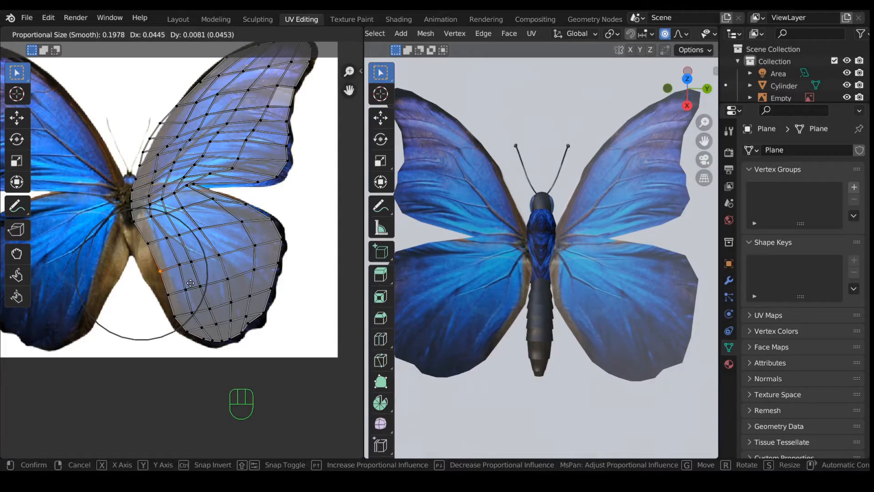
pyautogui.click(190, 283)
# Step: Fine-tune the inner-edge vertices near the body to follow the photo's wing base
pyautogui.click(155, 246)
pyautogui.press('g')
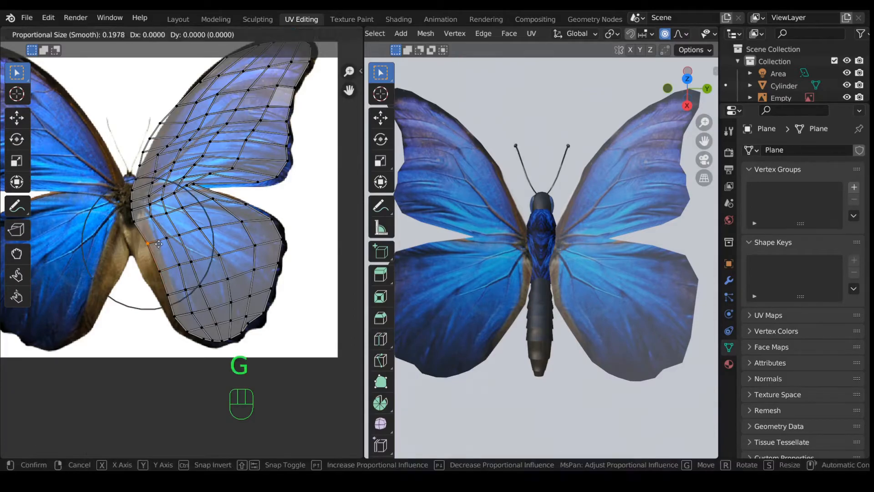
pyautogui.click(164, 246)
pyautogui.moveTo(128, 206); pyautogui.dragTo(148, 224)
pyautogui.press('g')
pyautogui.scroll(6, 151, 225)
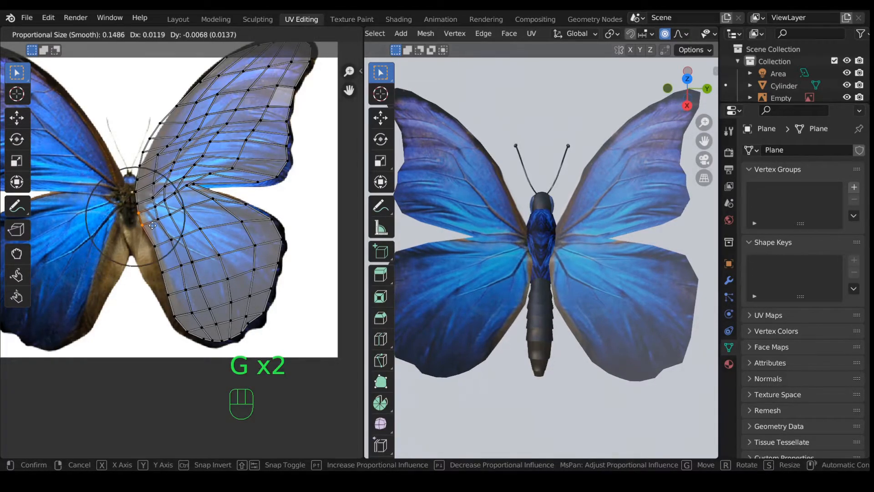
pyautogui.click(154, 226)
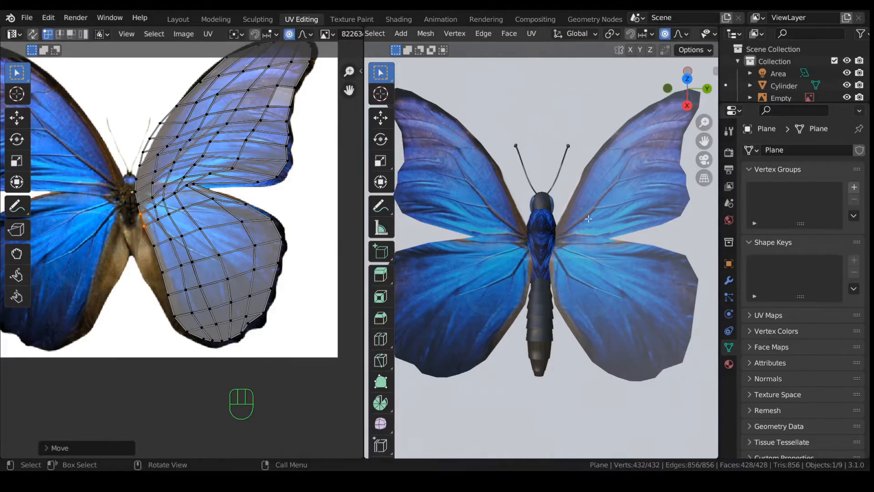
pyautogui.click(164, 246)
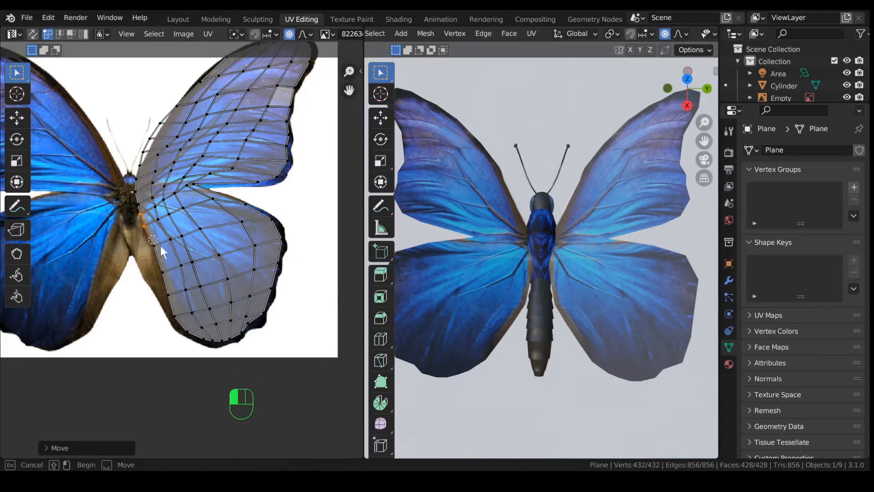
pyautogui.press('g')
pyautogui.click(165, 247)
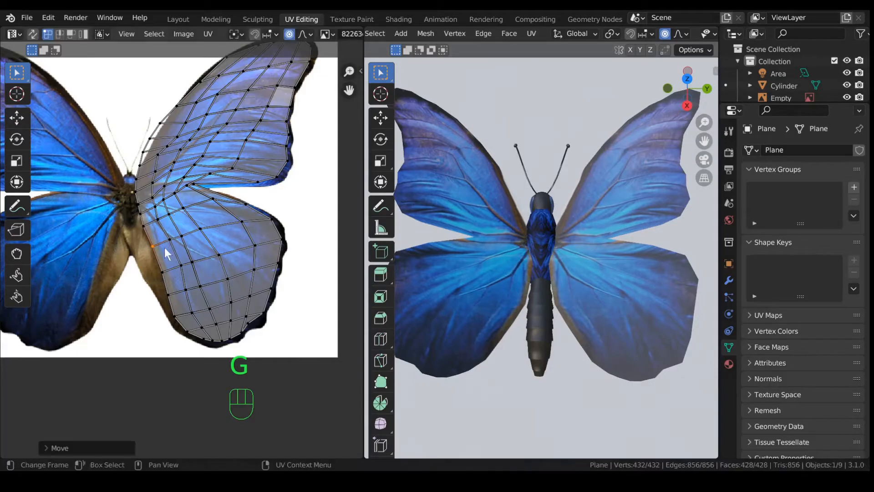
pyautogui.click(151, 230)
pyautogui.scroll(4, 152, 231)
# Step: Nudge the wing's inner-edge vertex and the notch vertex between the wings onto the photo
pyautogui.scroll(-3, 153, 230)
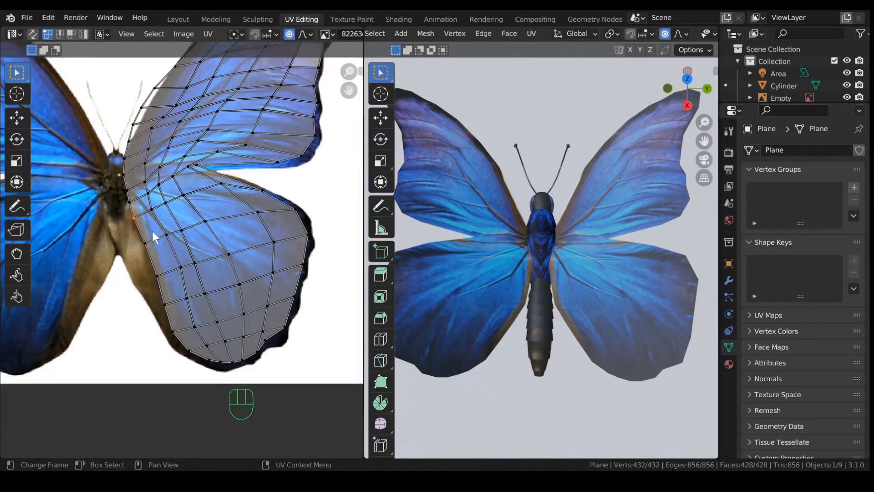
pyautogui.press('g')
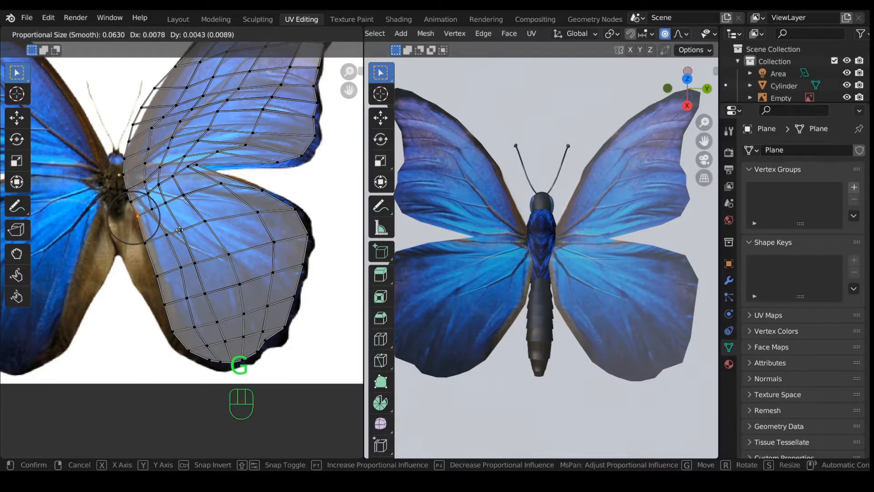
pyautogui.click(180, 230)
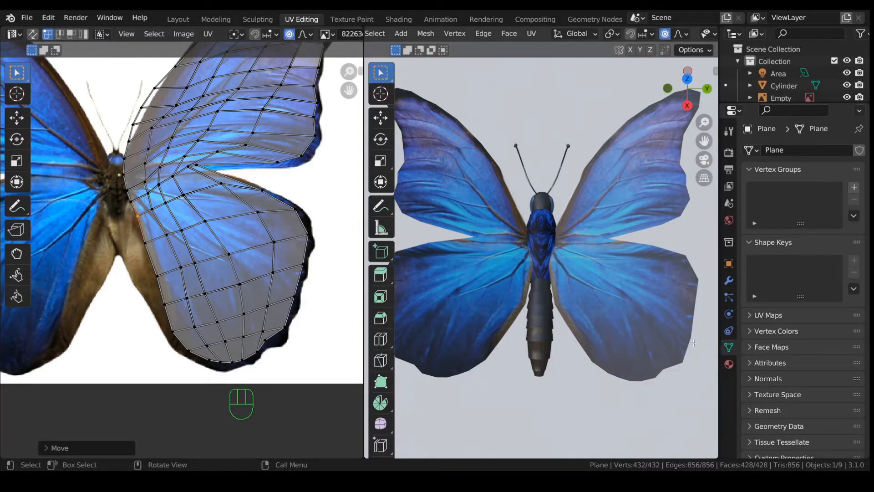
pyautogui.click(263, 195)
pyautogui.press('g')
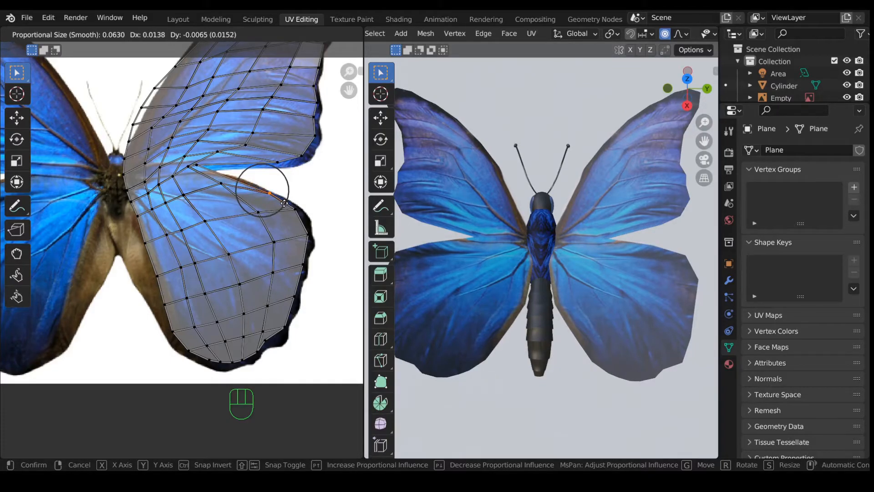
pyautogui.click(253, 192)
# Step: Move three vertices along the wing's outer edge so they follow the photo's wing edge
pyautogui.click(303, 217)
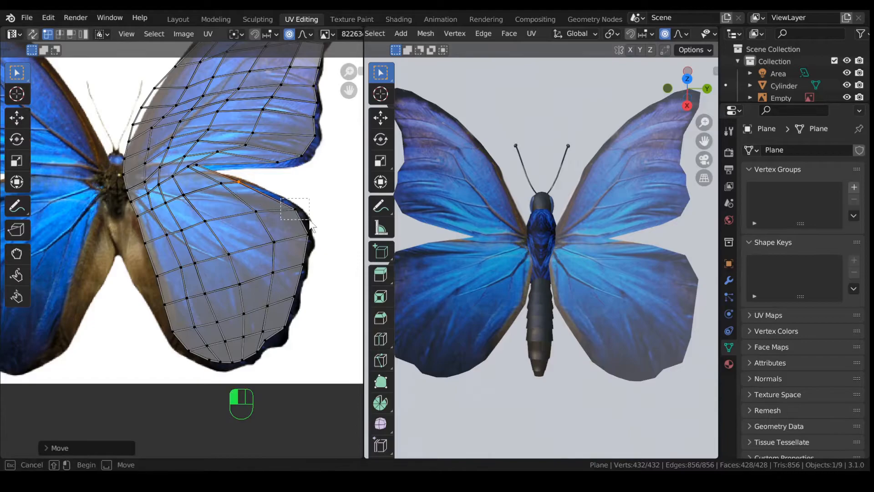
pyautogui.press('g')
pyautogui.click(287, 206)
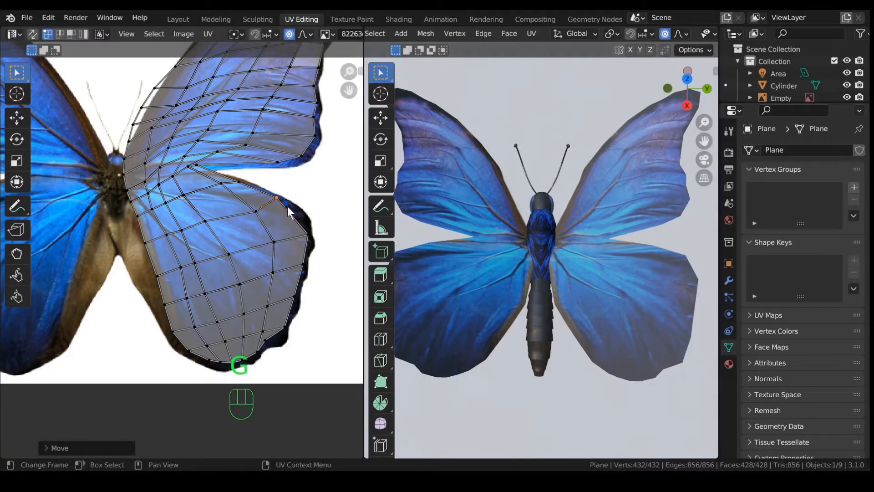
pyautogui.click(314, 238)
pyautogui.press('g')
pyautogui.click(310, 220)
pyautogui.click(312, 254)
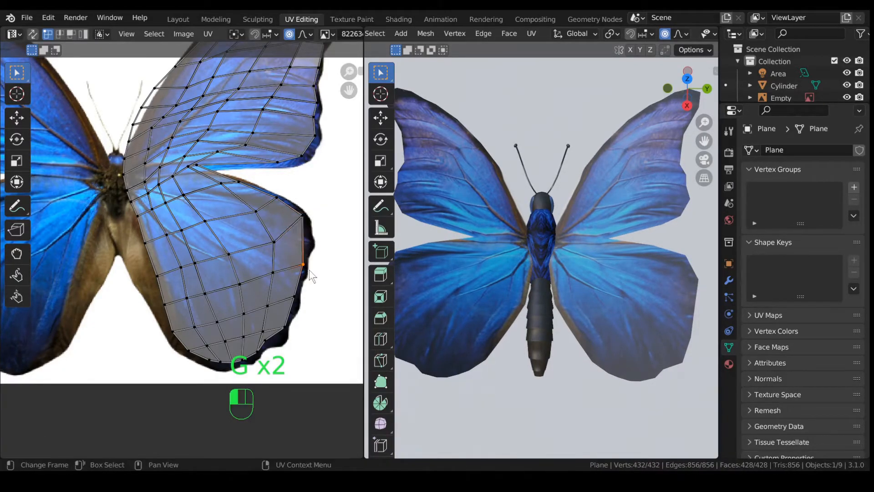
pyautogui.press('g')
pyautogui.click(316, 250)
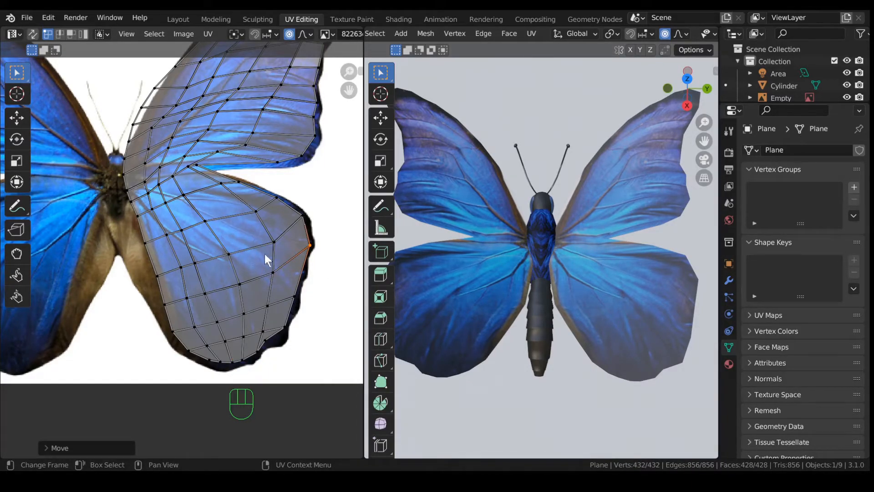
# Step: Adjust two inner lower-wing UV vertices with smooth falloff to match the photo's veins
pyautogui.click(182, 228)
pyautogui.press('g')
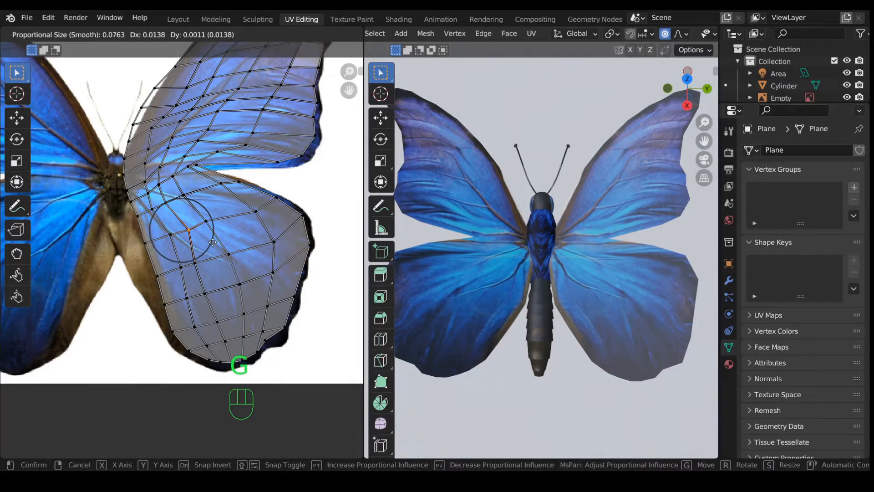
pyautogui.click(211, 242)
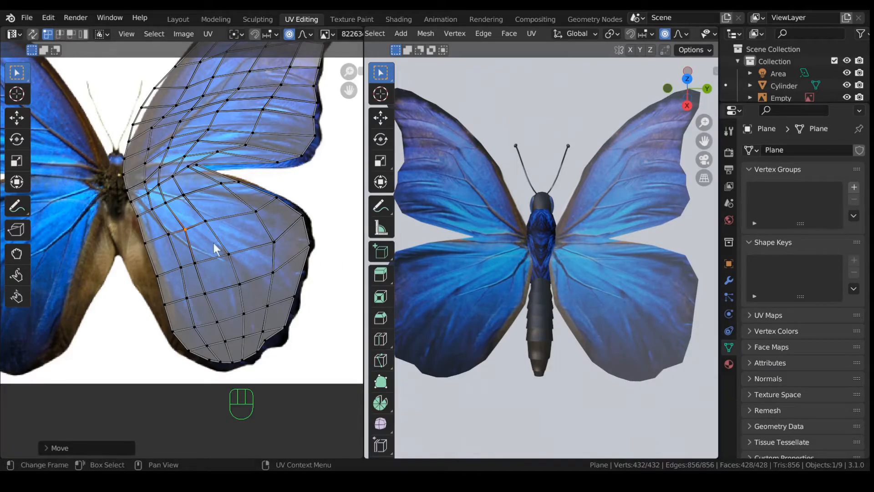
pyautogui.click(186, 228)
pyautogui.press('g')
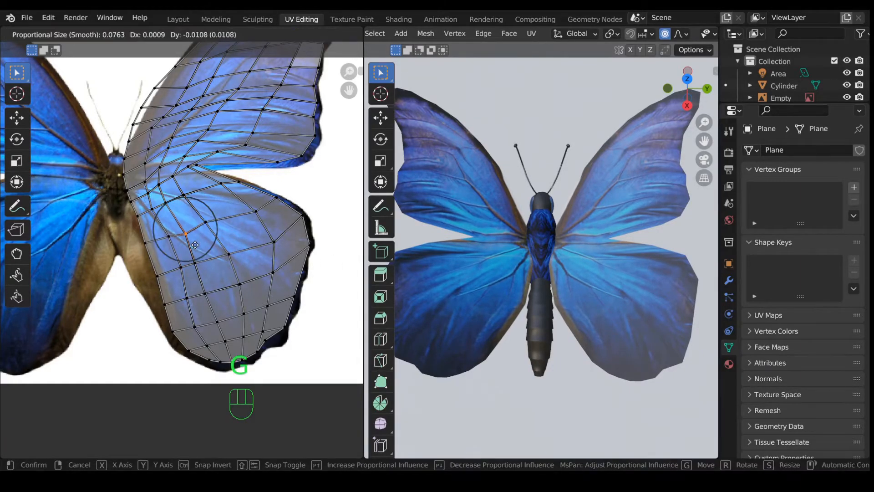
pyautogui.click(195, 249)
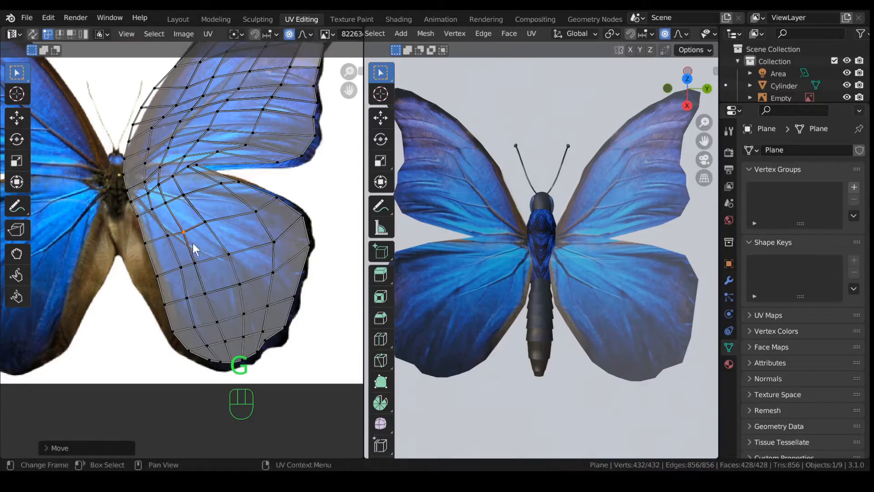
# Step: Reposition the wing-root UV vertex, then view the wings at an angle
pyautogui.click(152, 210)
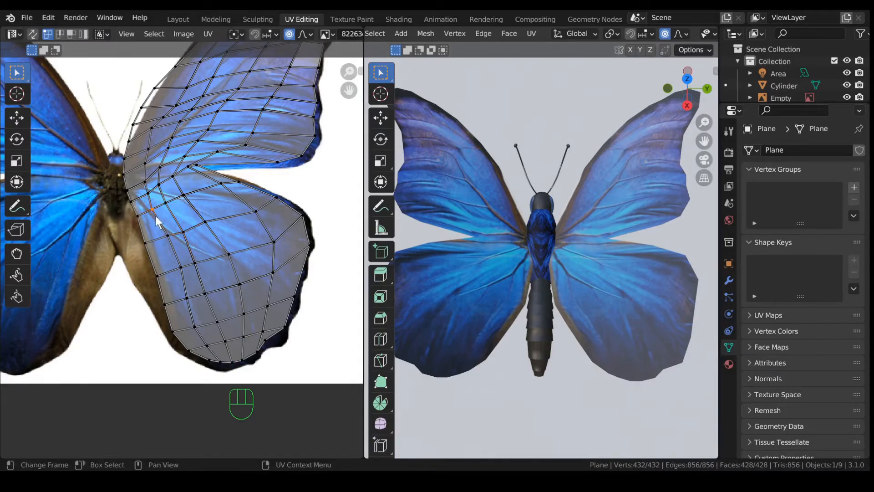
pyautogui.scroll(2, 168, 219)
pyautogui.scroll(-5, 168, 219)
pyautogui.press('g')
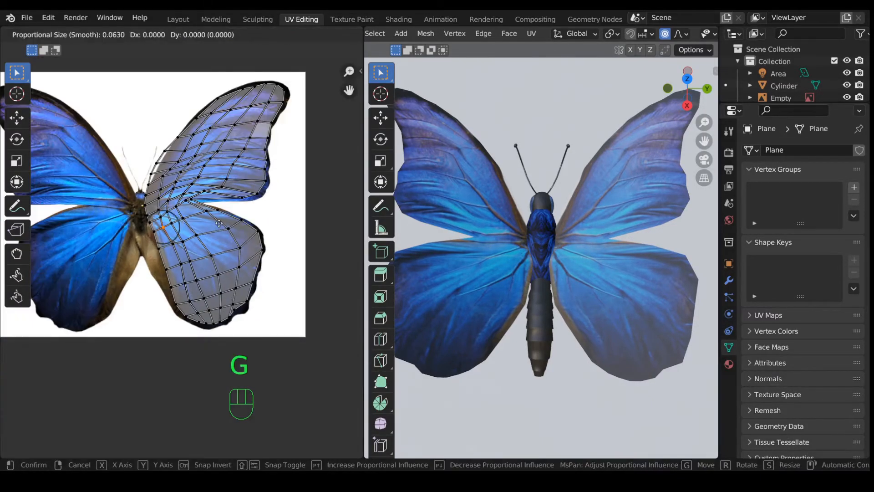
pyautogui.scroll(4, 219, 223)
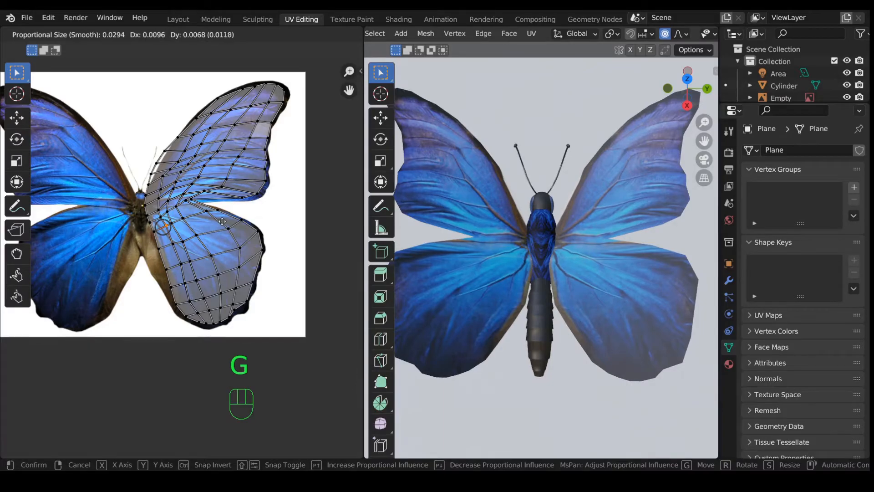
pyautogui.click(221, 224)
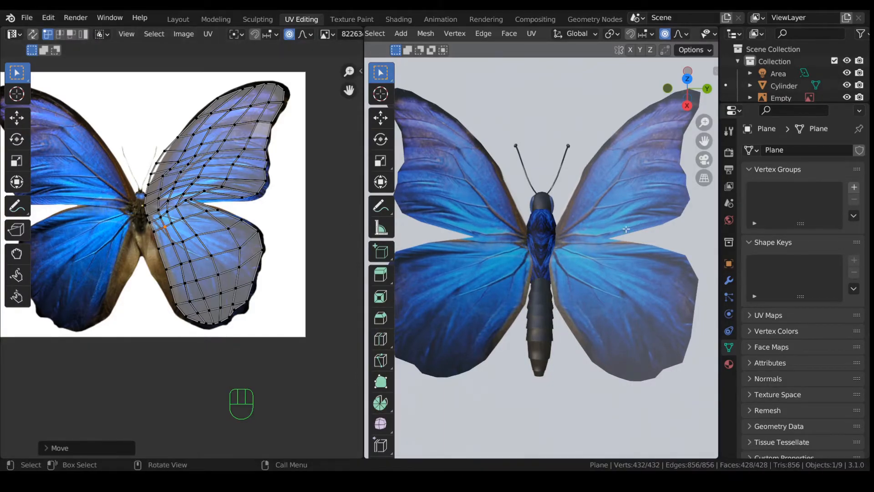
pyautogui.scroll(-1, 636, 177)
pyautogui.scroll(-1, 607, 206)
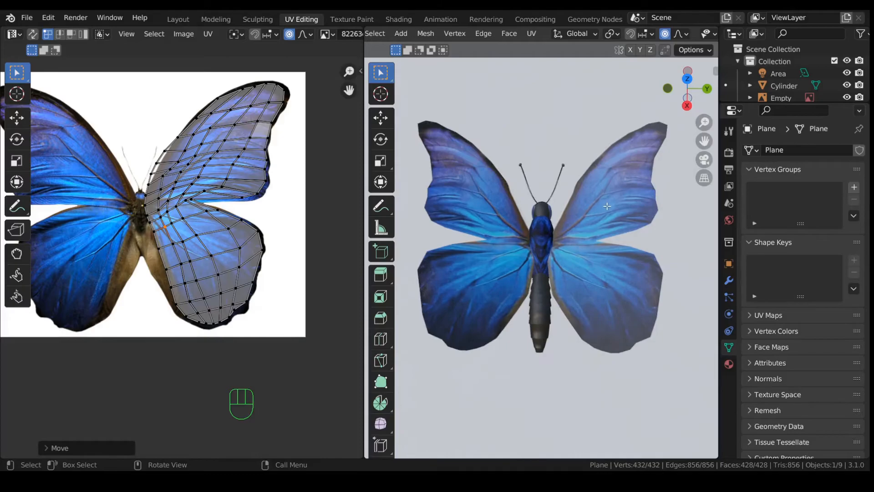
pyautogui.moveTo(571, 227); pyautogui.dragTo(620, 217, button='middle')
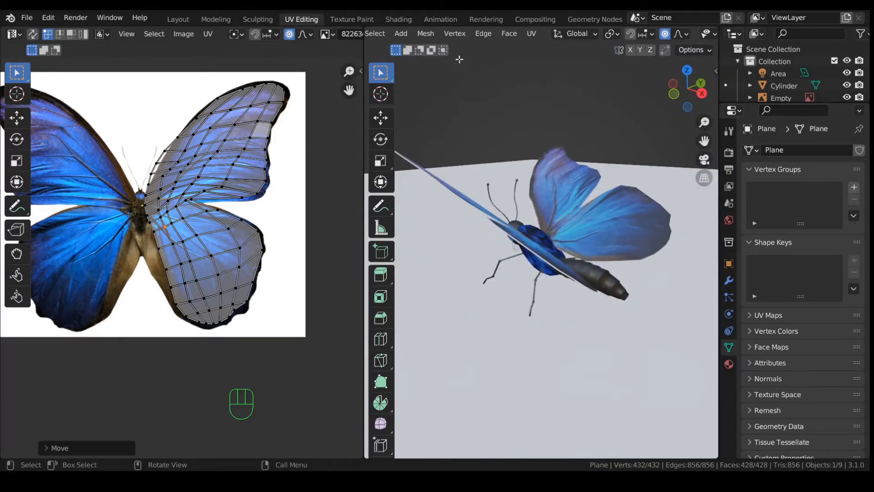
pyautogui.click(392, 18)
pyautogui.moveTo(441, 335); pyautogui.dragTo(429, 304, button='middle')
pyautogui.moveTo(420, 208); pyautogui.dragTo(586, 124, button='middle')
pyautogui.scroll(3, 554, 157)
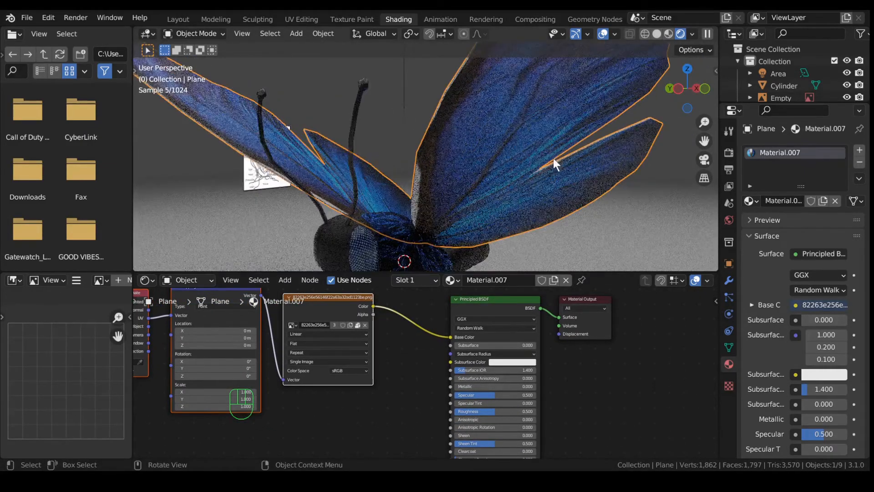
pyautogui.scroll(-1, 545, 164)
pyautogui.click(604, 34)
pyautogui.moveTo(518, 124); pyautogui.dragTo(512, 161, button='middle')
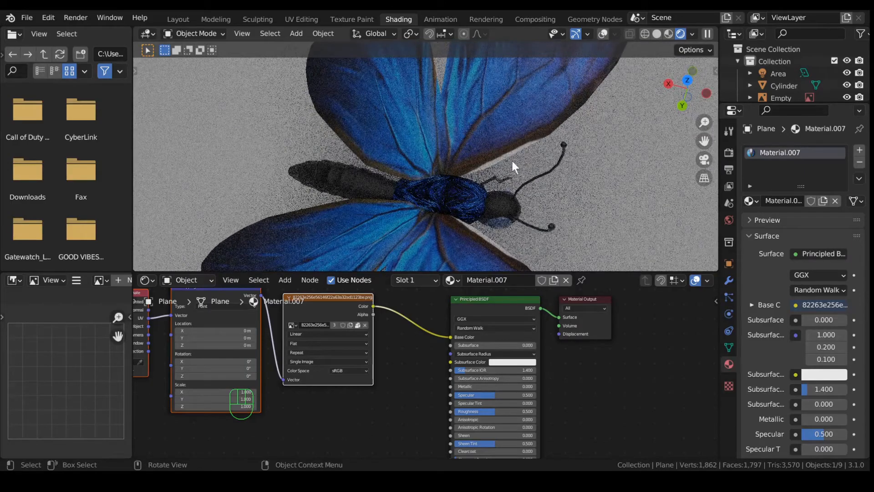
pyautogui.click(301, 19)
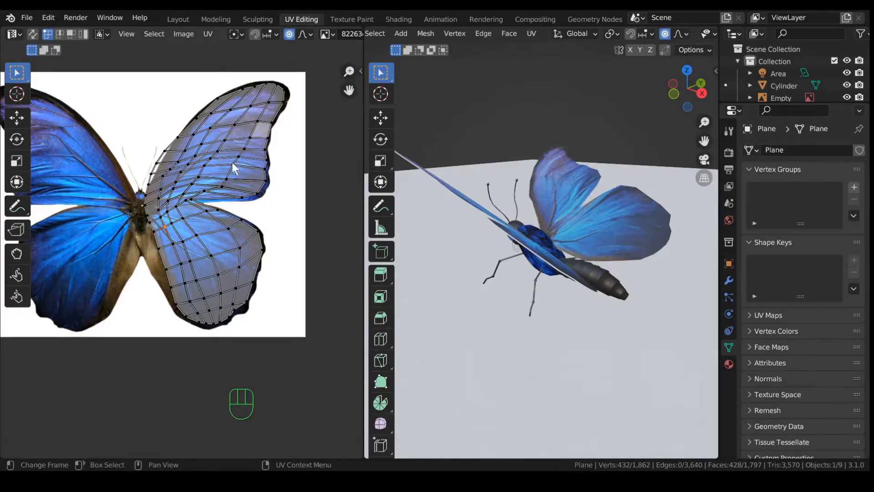
# Step: Nudge the wing-root UV vertex several times until it lines up with the photo near the head
pyautogui.scroll(5, 159, 170)
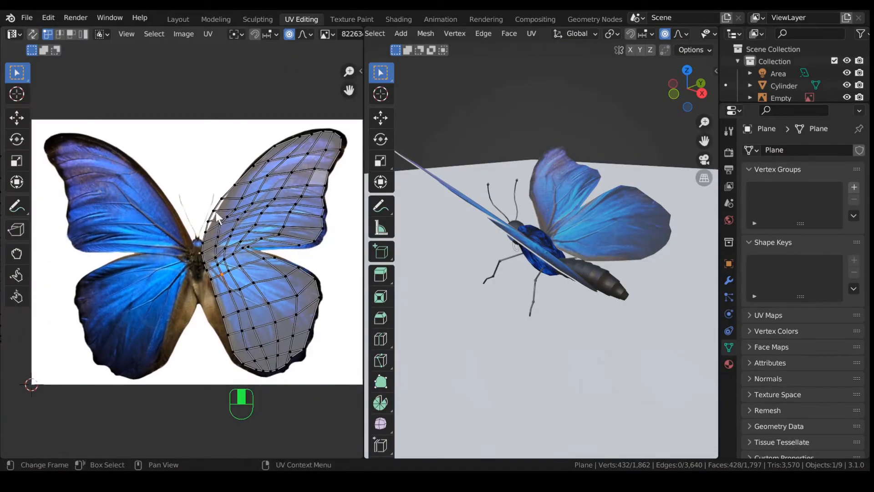
pyautogui.scroll(-5, 221, 216)
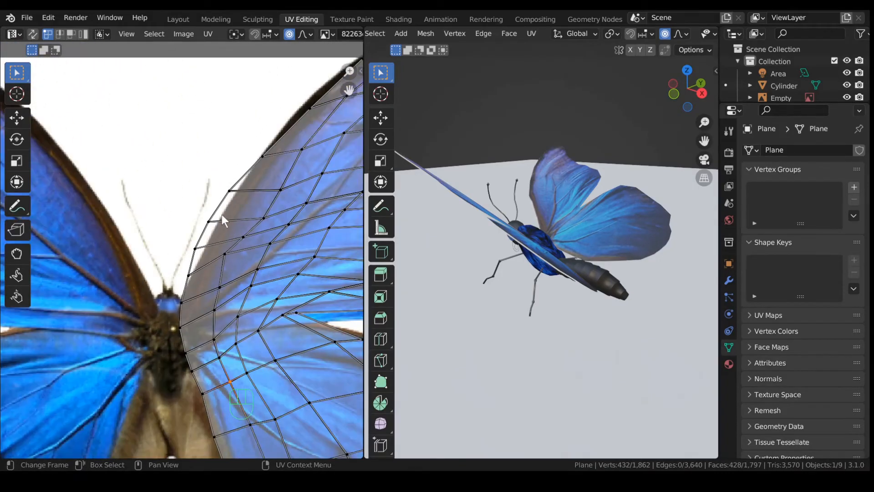
pyautogui.scroll(3, 228, 223)
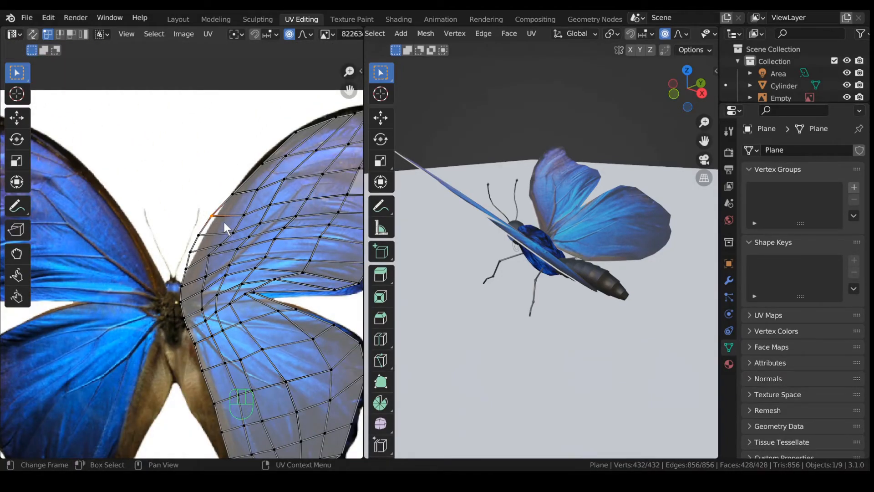
pyautogui.press('g')
pyautogui.click(196, 228)
pyautogui.press('g')
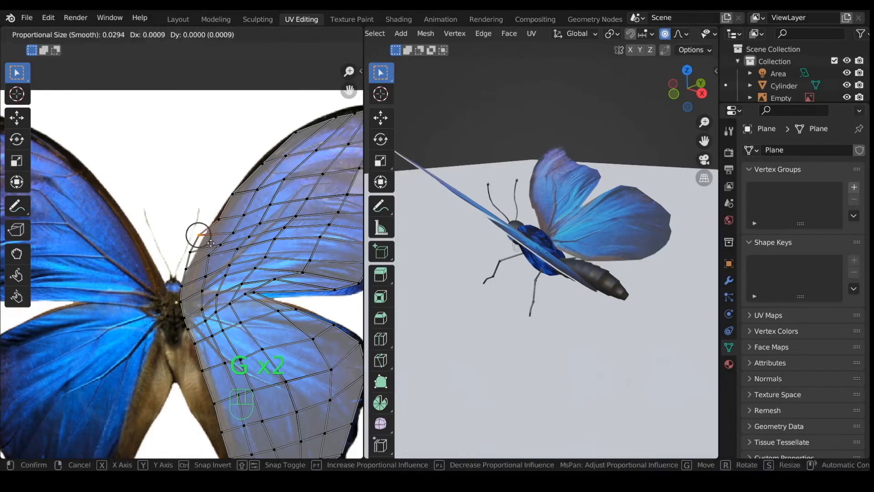
pyautogui.click(195, 245)
pyautogui.press('g')
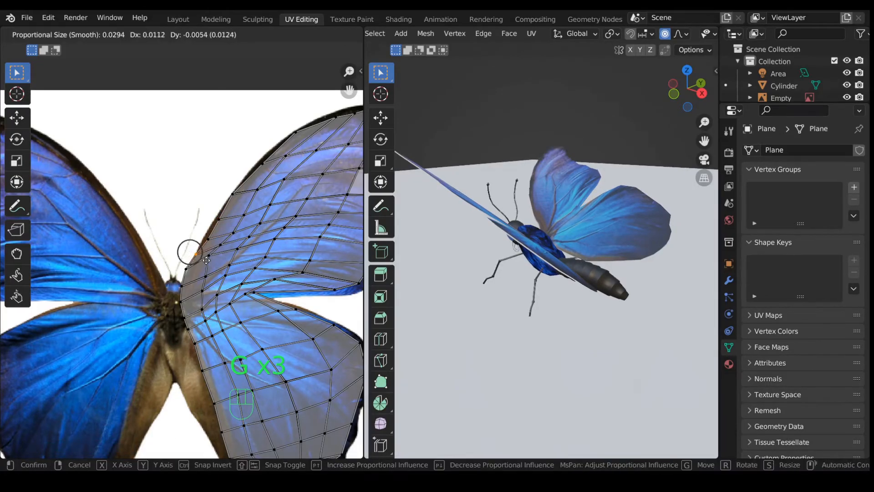
pyautogui.click(204, 261)
pyautogui.press('g')
pyautogui.click(197, 273)
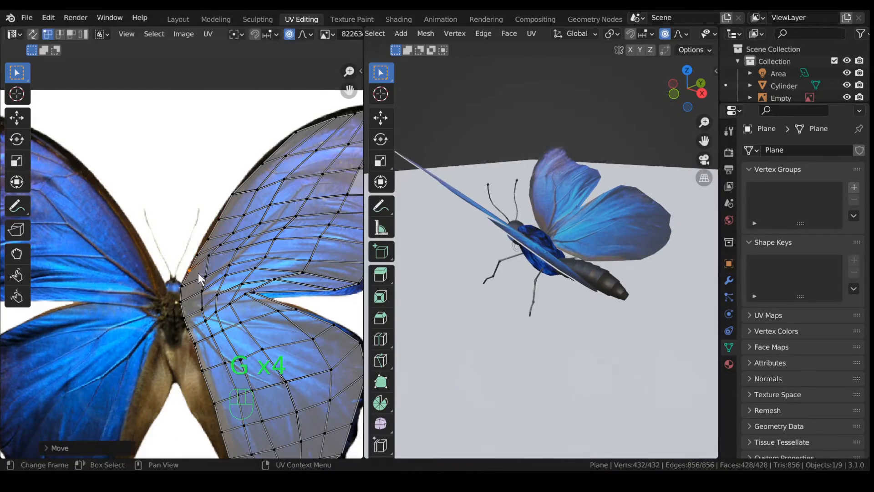
# Step: Show the butterfly in the Shading workspace, viewed from a low angle
pyautogui.moveTo(530, 203); pyautogui.dragTo(622, 205, button='middle')
pyautogui.scroll(4, 540, 200)
pyautogui.scroll(-2, 574, 199)
pyautogui.click(396, 18)
pyautogui.scroll(1, 432, 361)
pyautogui.moveTo(444, 187); pyautogui.dragTo(387, 104, button='middle')
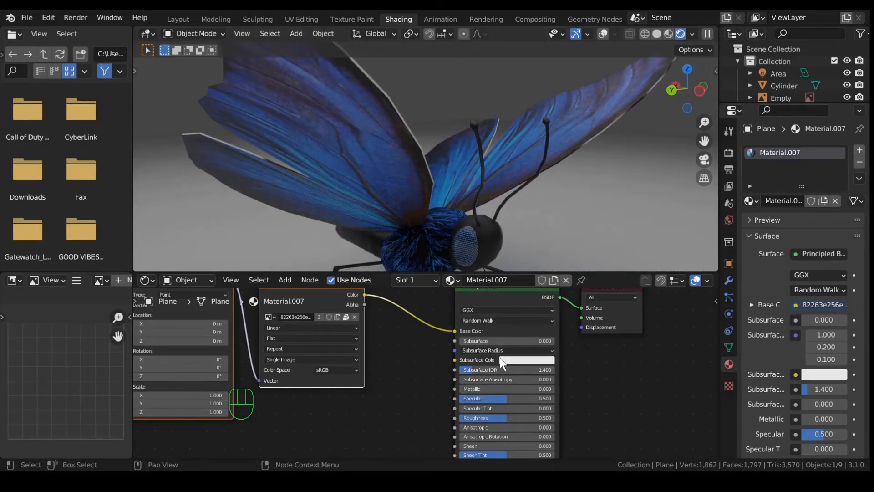
# Step: Lower wing specular to 0.159 and roughness to 0.731, then select the stray UV strip
pyautogui.moveTo(502, 399); pyautogui.dragTo(519, 417)
pyautogui.moveTo(436, 237); pyautogui.dragTo(414, 241, button='middle')
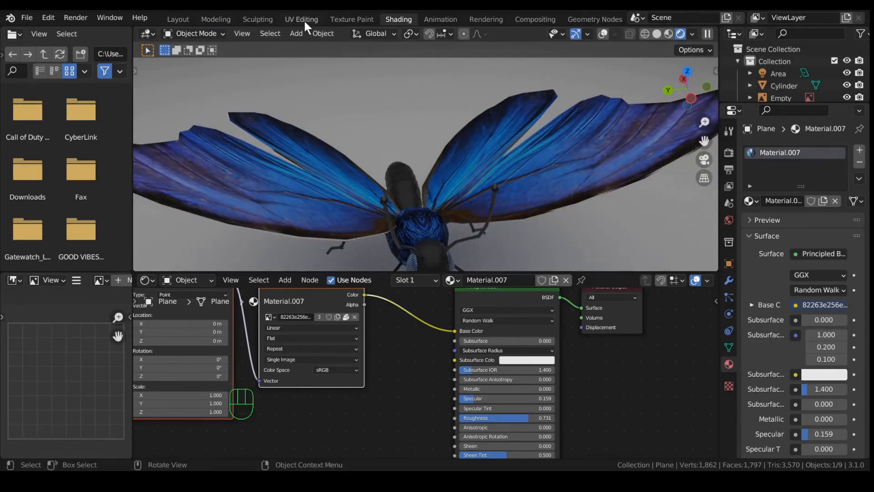
pyautogui.click(302, 19)
pyautogui.scroll(-5, 228, 191)
pyautogui.moveTo(88, 226); pyautogui.dragTo(131, 308)
pyautogui.scroll(3, 131, 307)
pyautogui.keyDown('shift'); pyautogui.moveTo(118, 258); pyautogui.dragTo(197, 233, button='middle'); pyautogui.keyUp('shift')
# Step: Shrink the stray UV strip, place it on the photo's lower wing and rotate it about 17°
pyautogui.press('s')
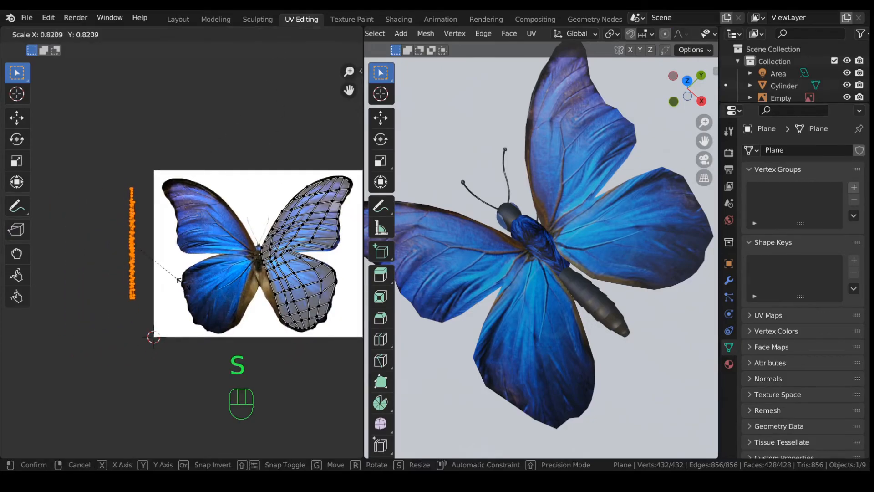
pyautogui.click(151, 244)
pyautogui.scroll(4, 160, 260)
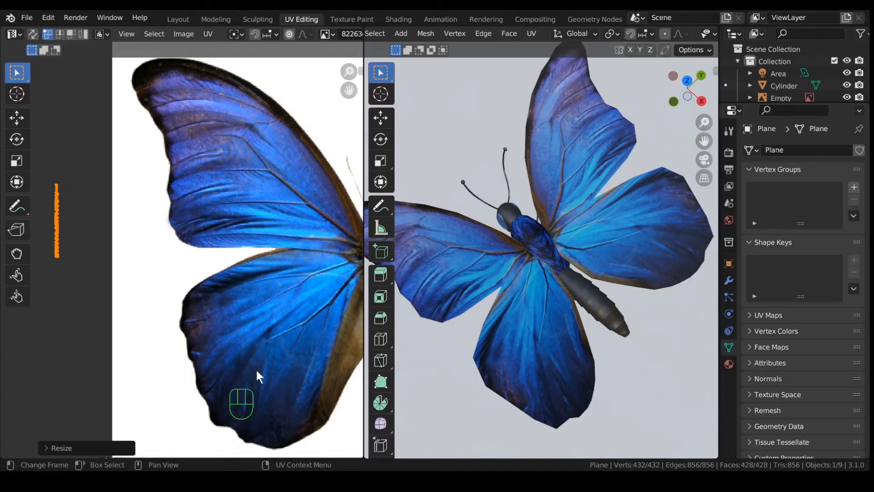
pyautogui.press('g')
pyautogui.click(350, 452)
pyautogui.press('r')
pyautogui.click(7, 432)
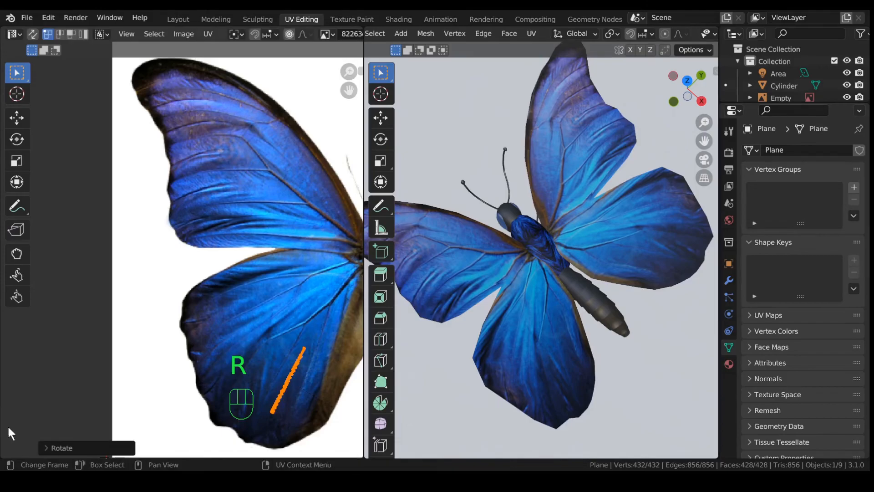
pyautogui.moveTo(509, 366); pyautogui.dragTo(528, 280, button='middle')
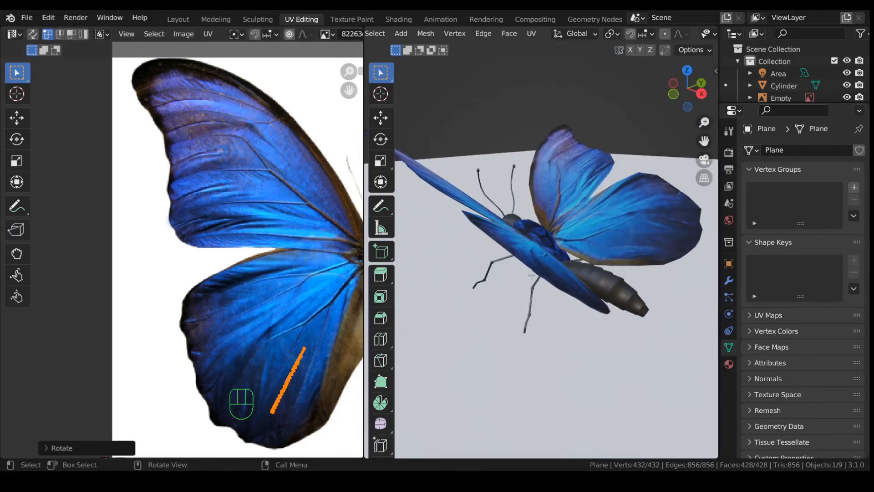
pyautogui.moveTo(480, 162); pyautogui.dragTo(606, 168, button='middle')
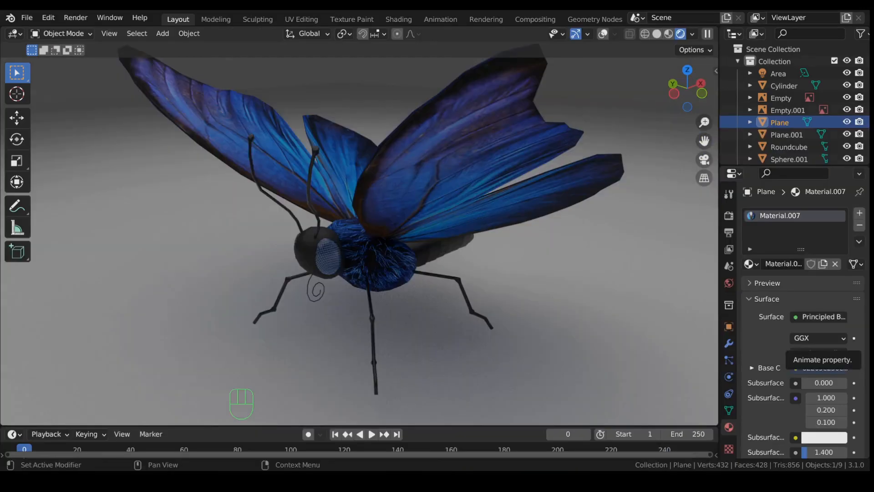